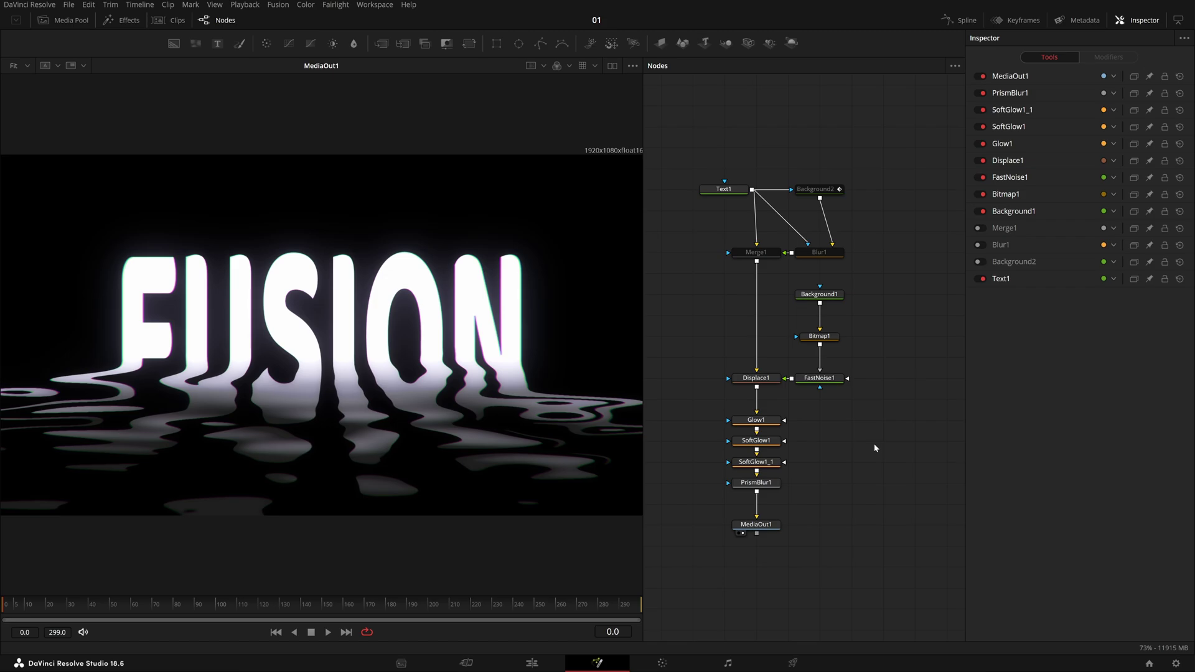
# Step: Play the finished ripple animation and load the Text1 node on its own in the viewer
pyautogui.press('space')
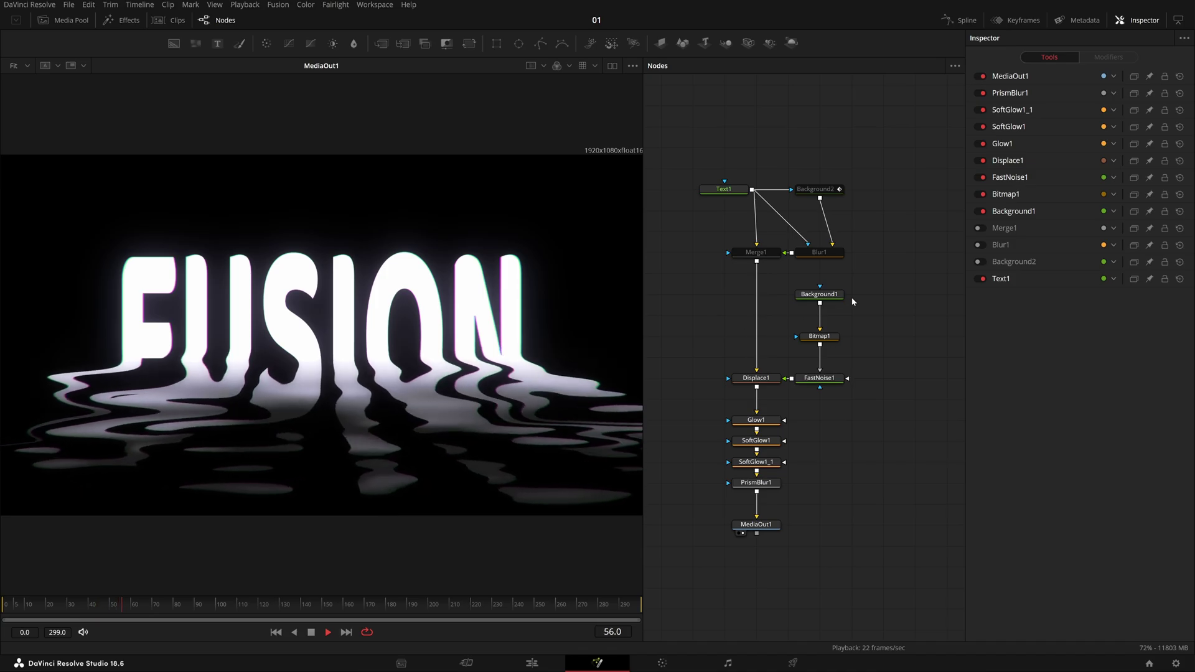
pyautogui.moveTo(716, 239); pyautogui.dragTo(721, 330)
pyautogui.scroll(3, 726, 307)
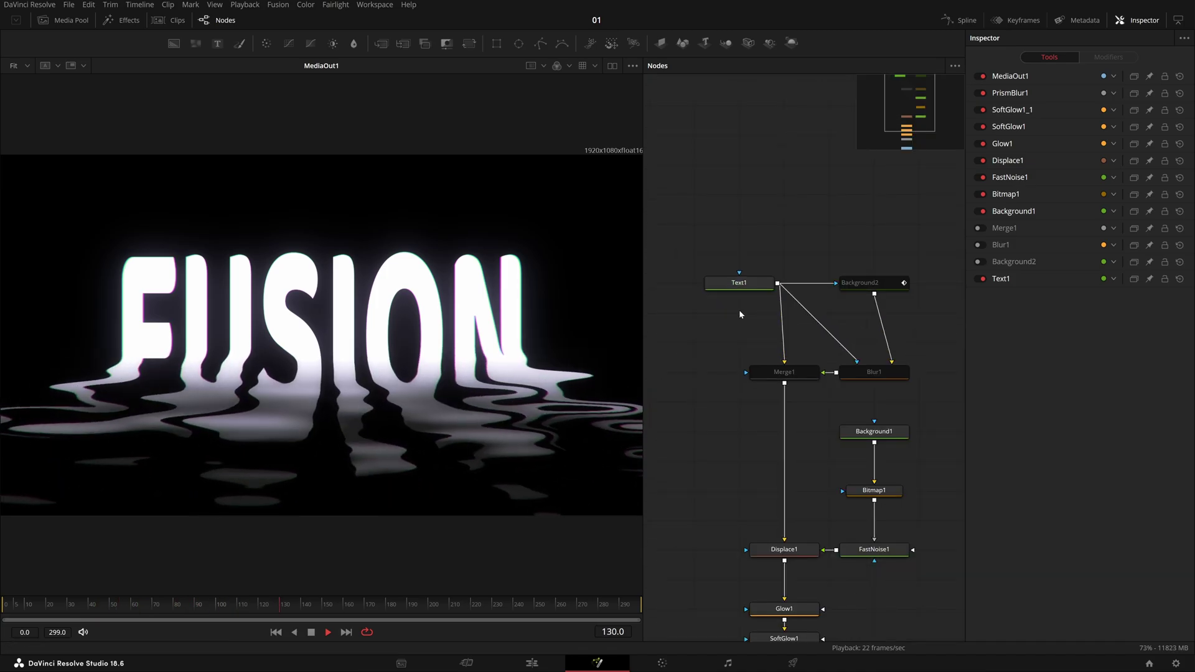
pyautogui.moveTo(742, 285); pyautogui.dragTo(104, 286)
pyautogui.click(727, 285)
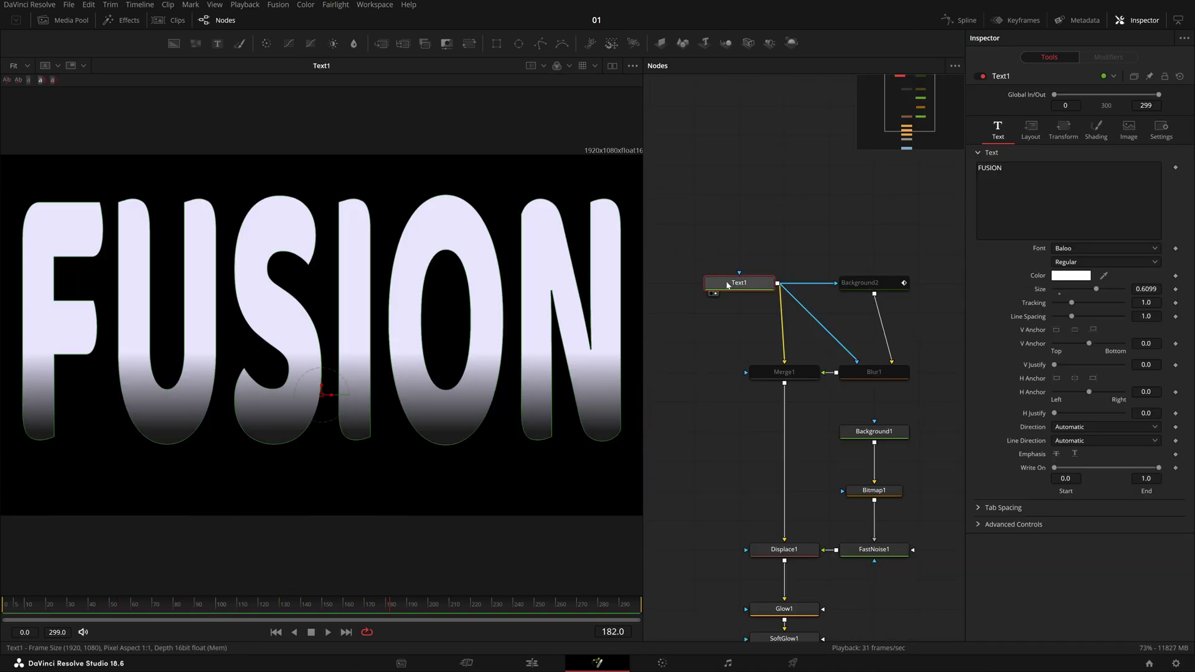
# Step: Examine Text1's character transform settings and compare its plain text with the final MediaOut1 output
pyautogui.click(742, 353)
pyautogui.moveTo(42, 172); pyautogui.dragTo(708, 542)
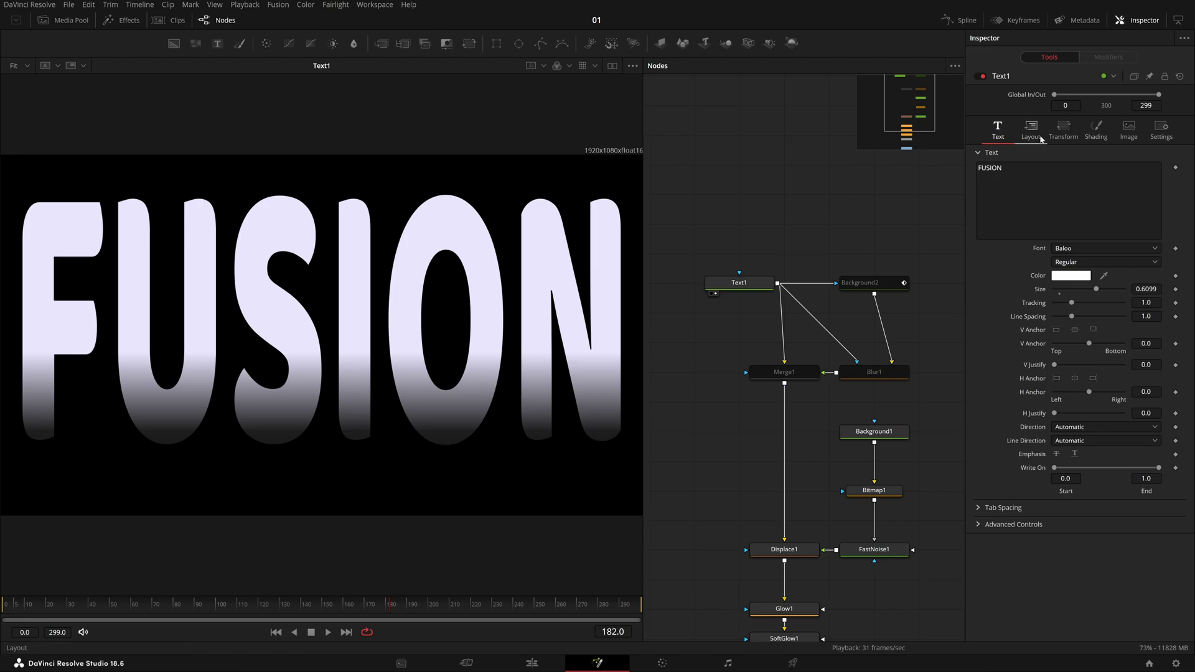
pyautogui.click(1062, 131)
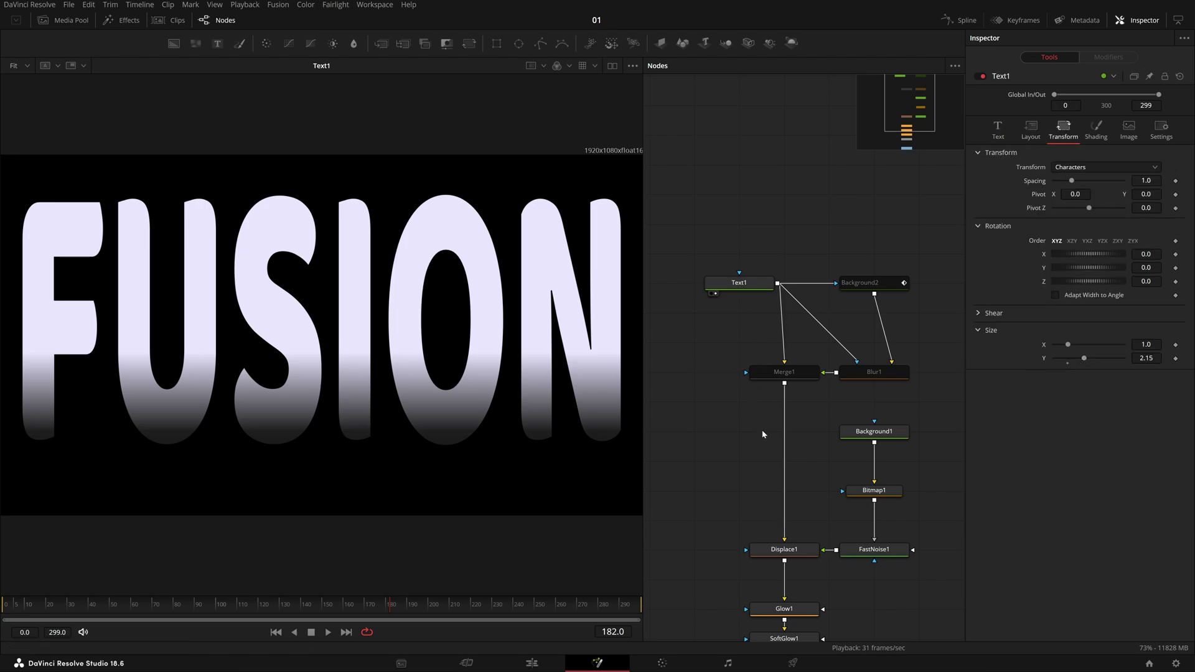
pyautogui.scroll(-3, 764, 434)
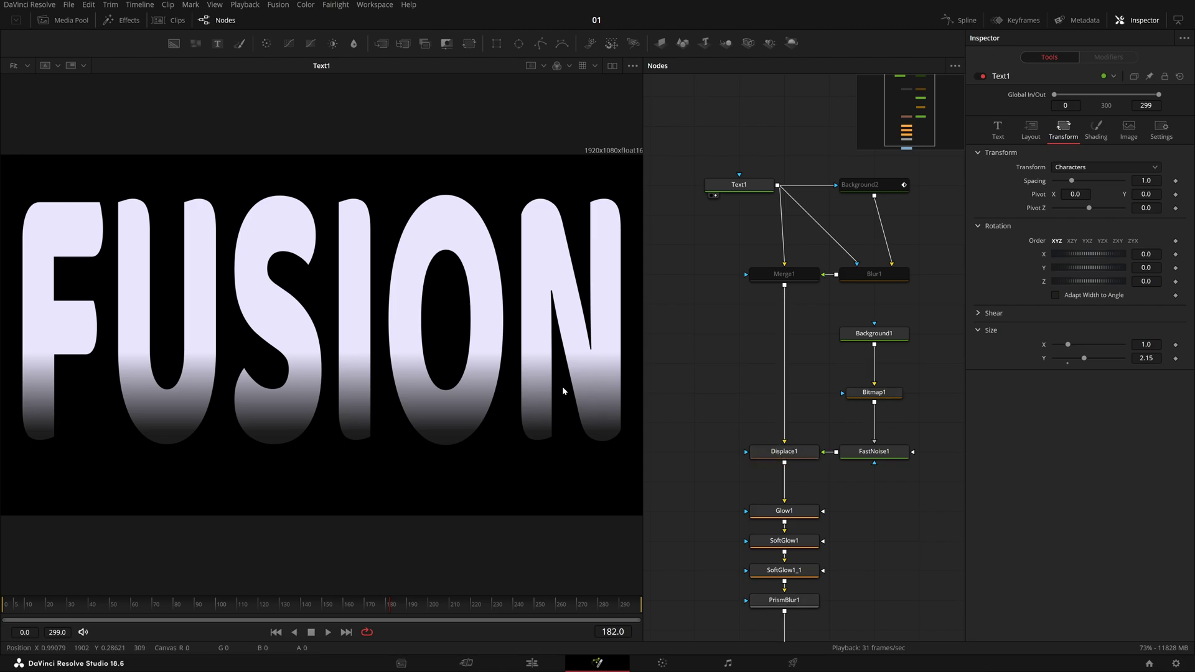
pyautogui.scroll(-5, 799, 473)
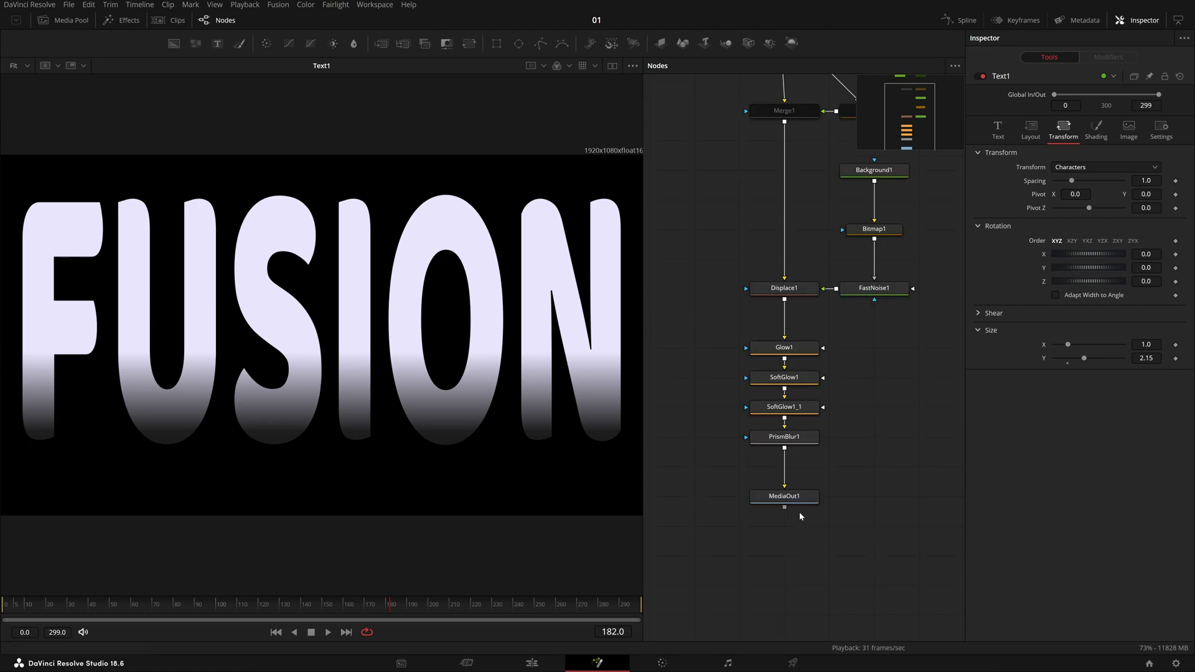
pyautogui.moveTo(795, 498); pyautogui.dragTo(330, 428)
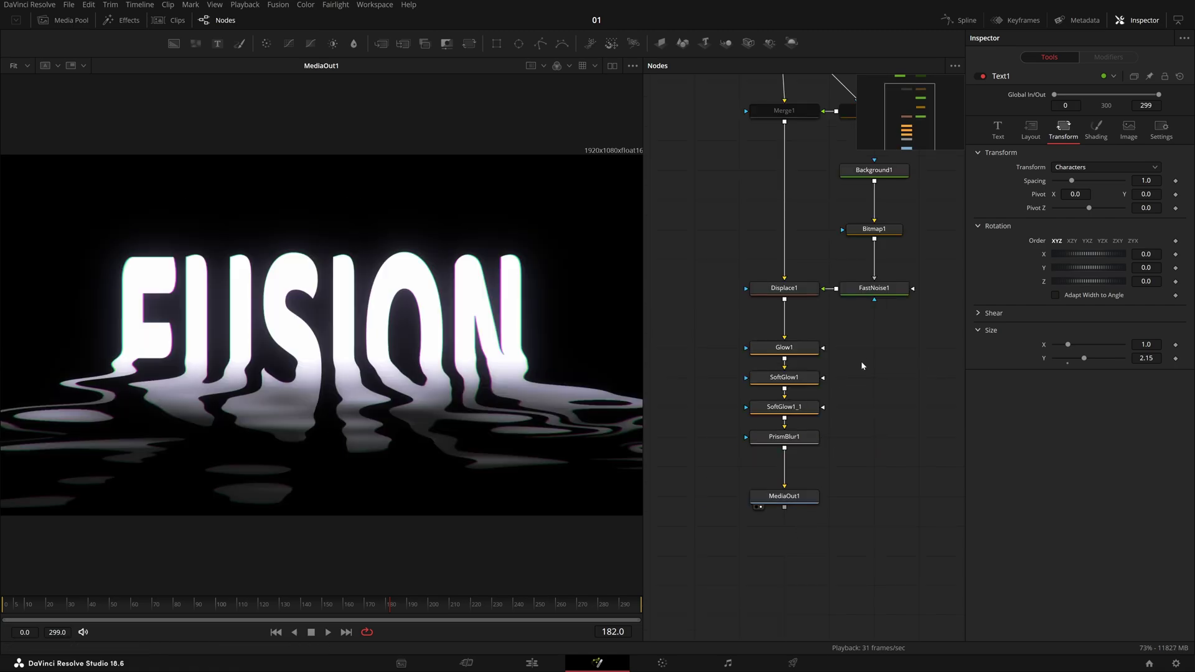
pyautogui.scroll(3, 862, 366)
pyautogui.moveTo(763, 124); pyautogui.dragTo(489, 411)
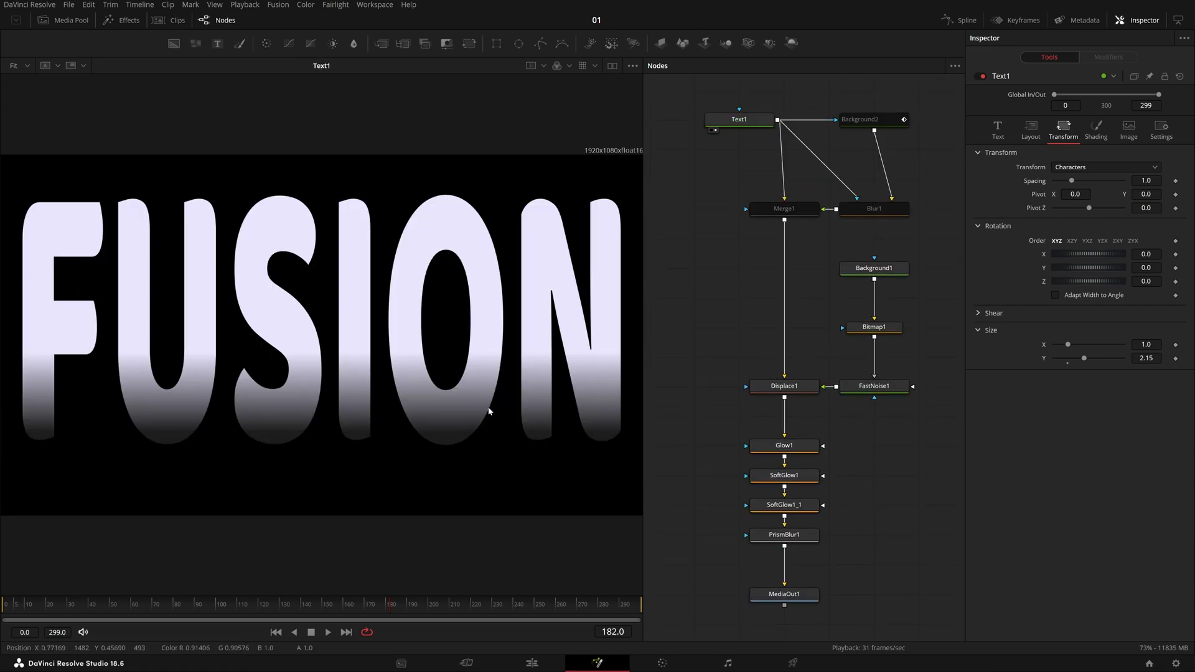
# Step: Compare Solid and Gradient shading types for Text1's fill, leaving the fill on Gradient
pyautogui.click(977, 314)
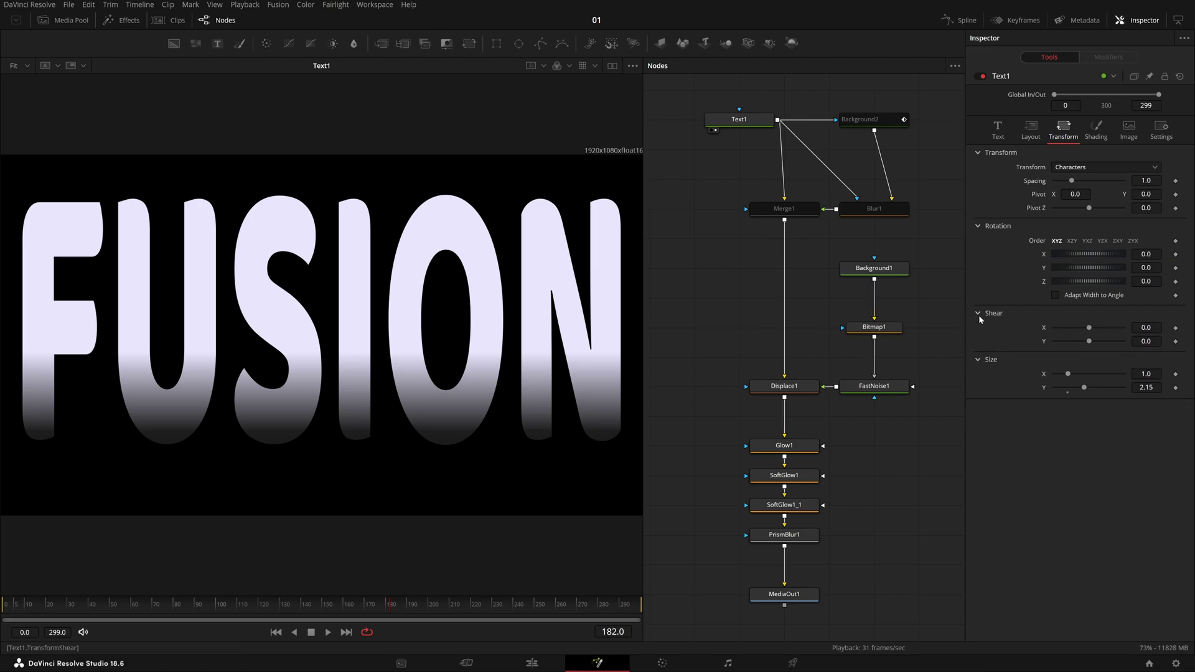
pyautogui.click(1096, 129)
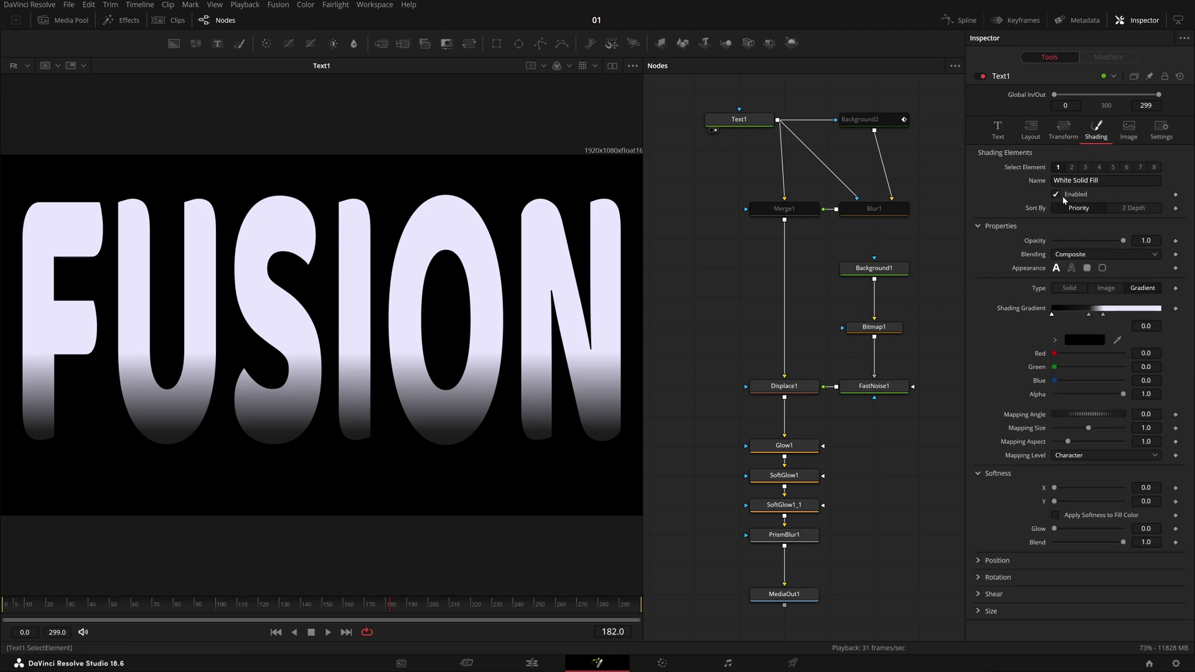
pyautogui.click(1070, 288)
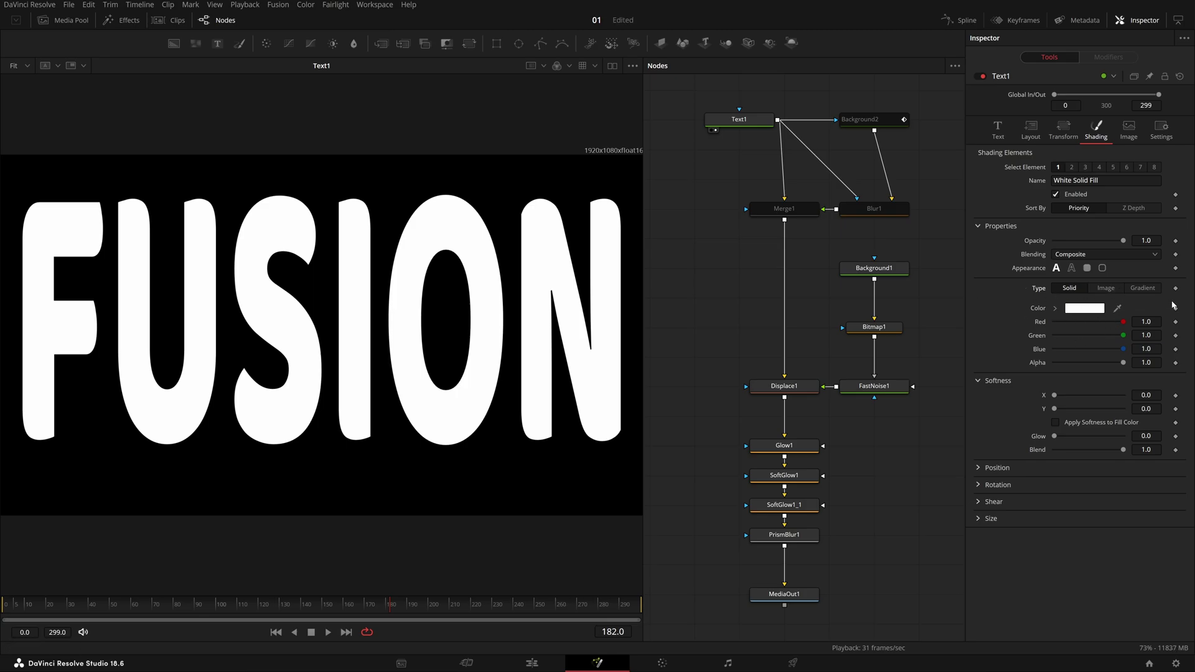
pyautogui.click(1143, 288)
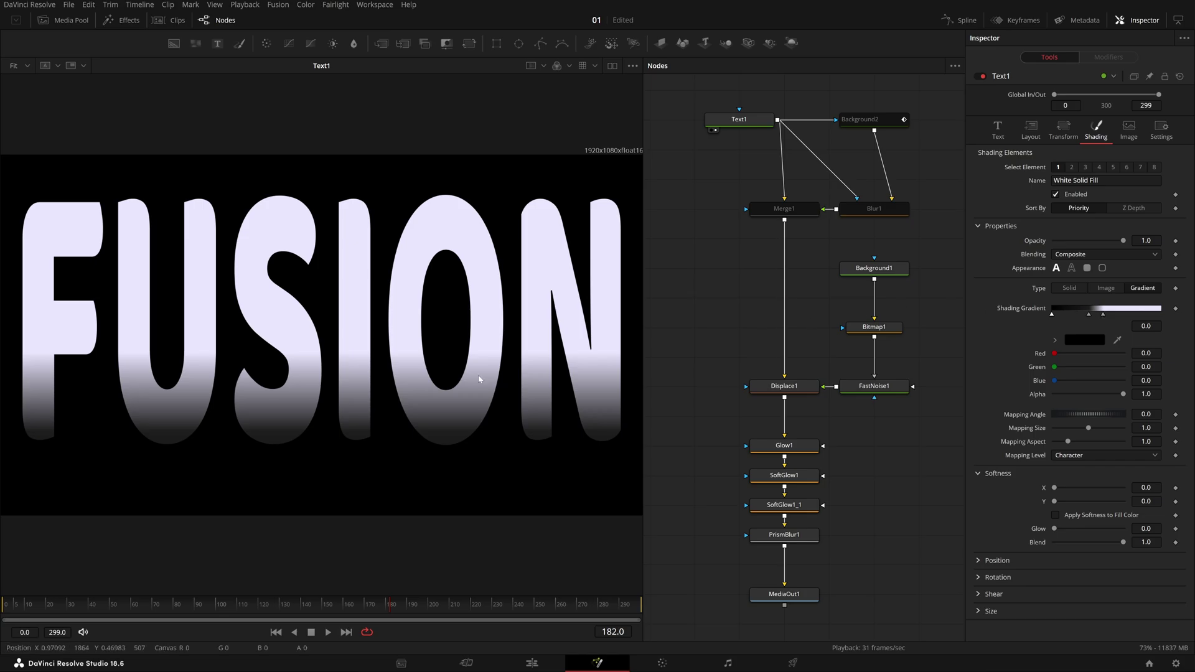
pyautogui.click(761, 605)
pyautogui.click(1070, 288)
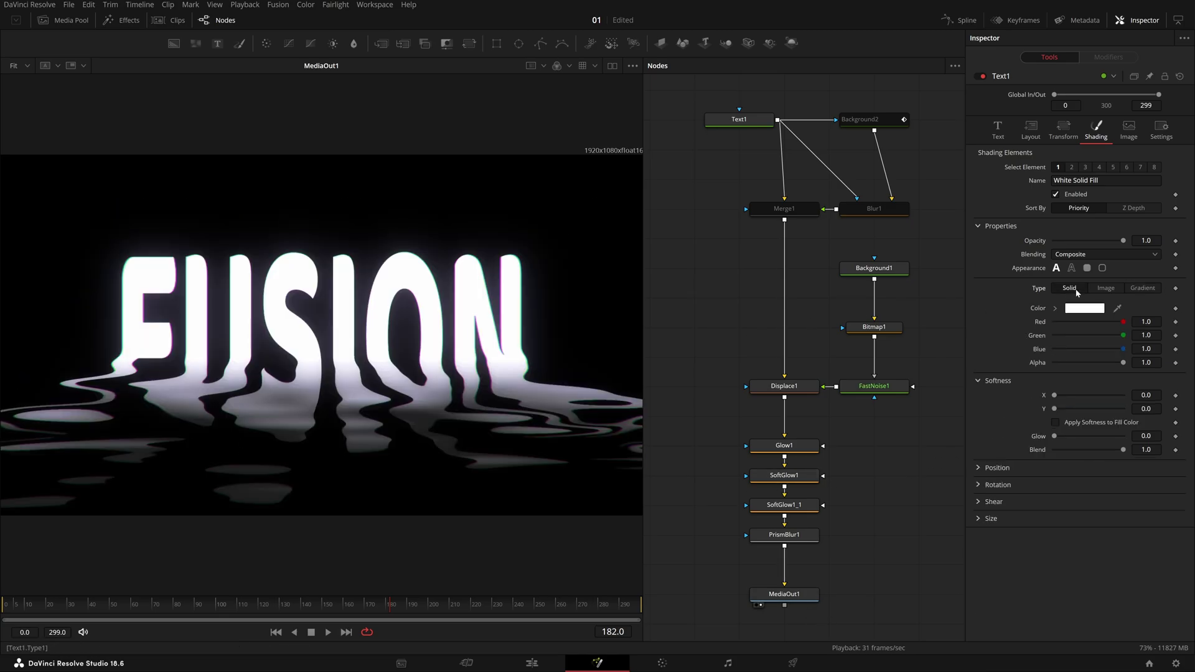
pyautogui.click(1151, 290)
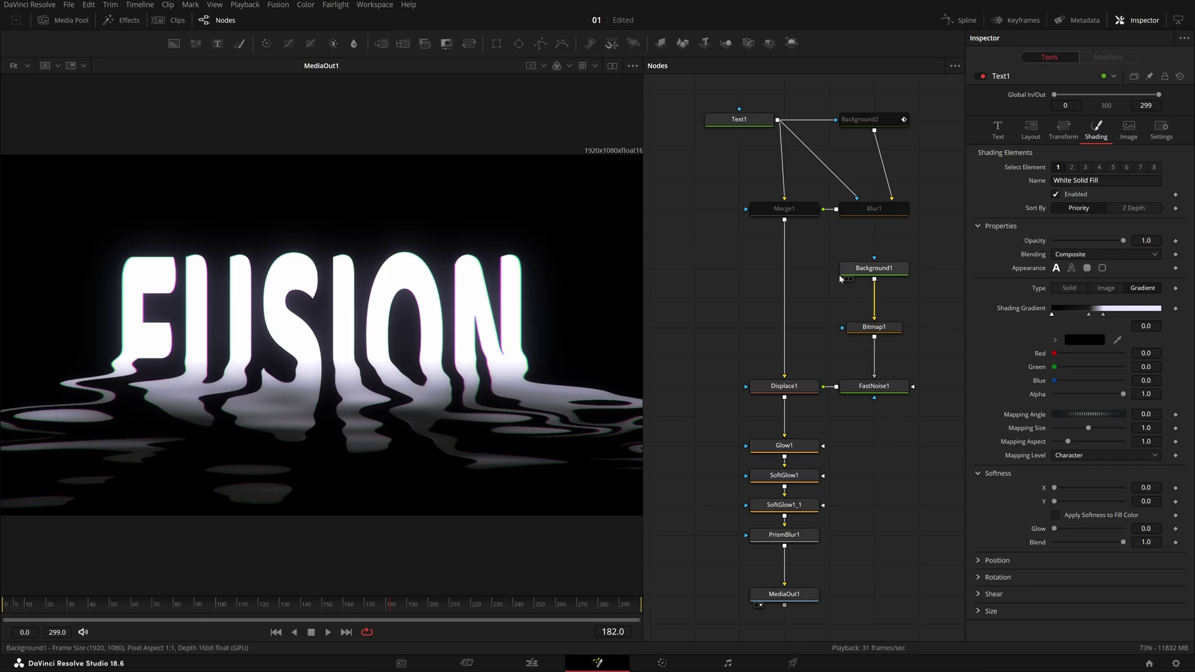
# Step: View the gradient-filled Text1 followed by Displace1's output, and play the displaced text
pyautogui.press('2')
pyautogui.click(850, 254)
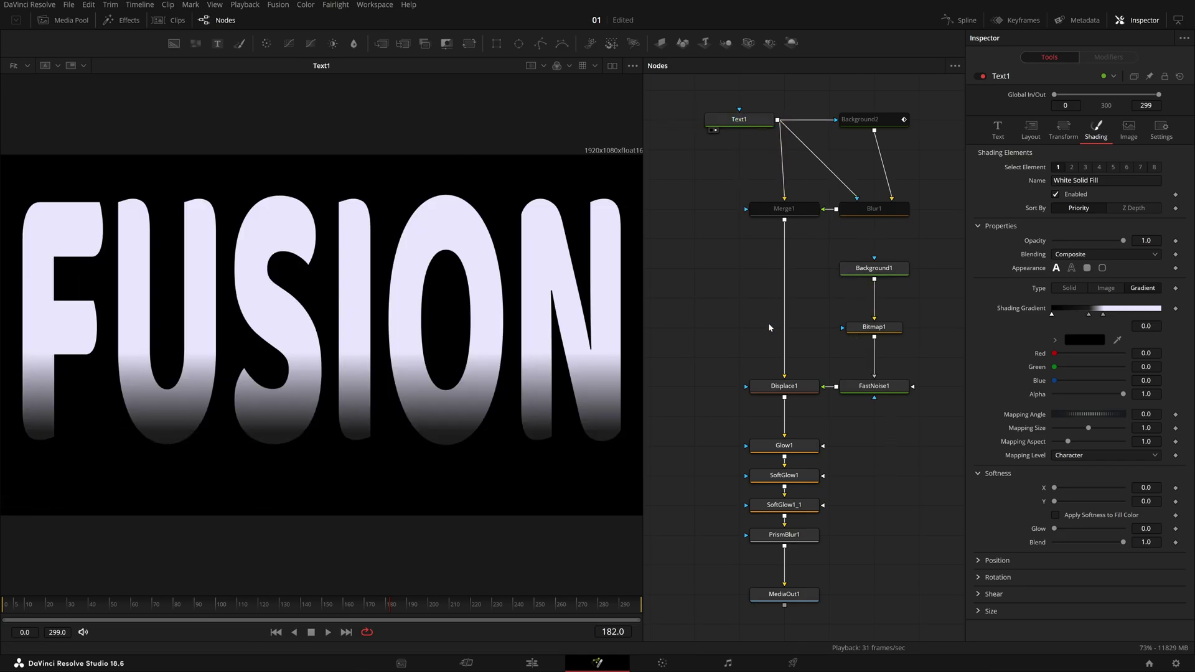
pyautogui.moveTo(802, 386); pyautogui.dragTo(427, 352)
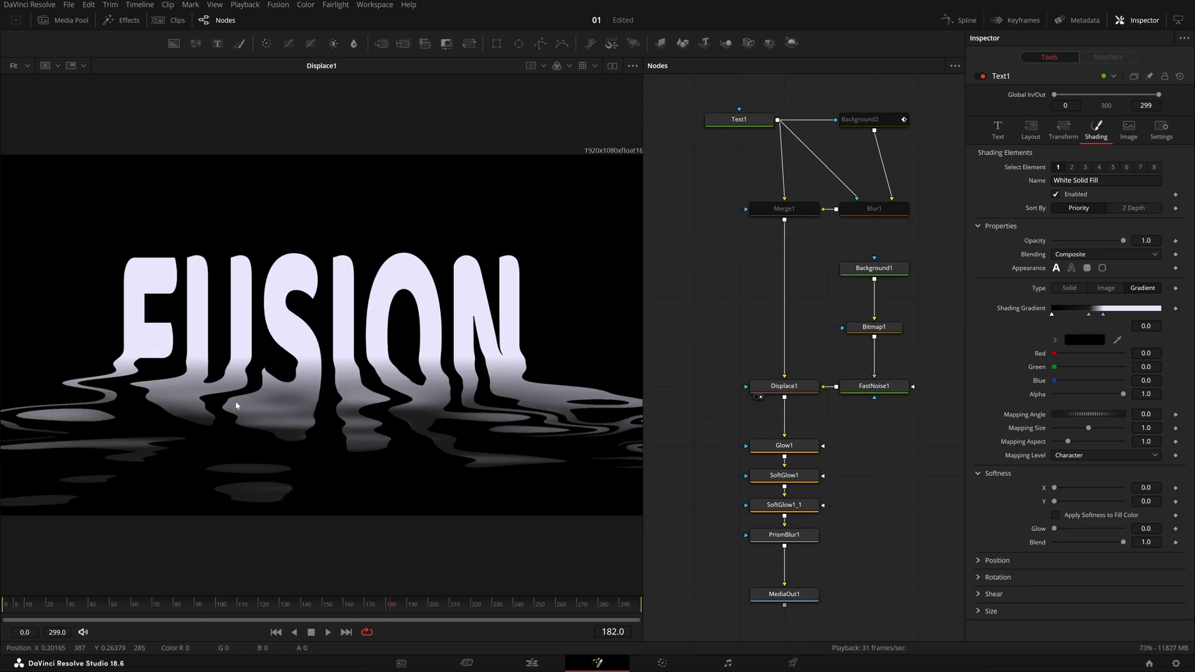
pyautogui.press('space')
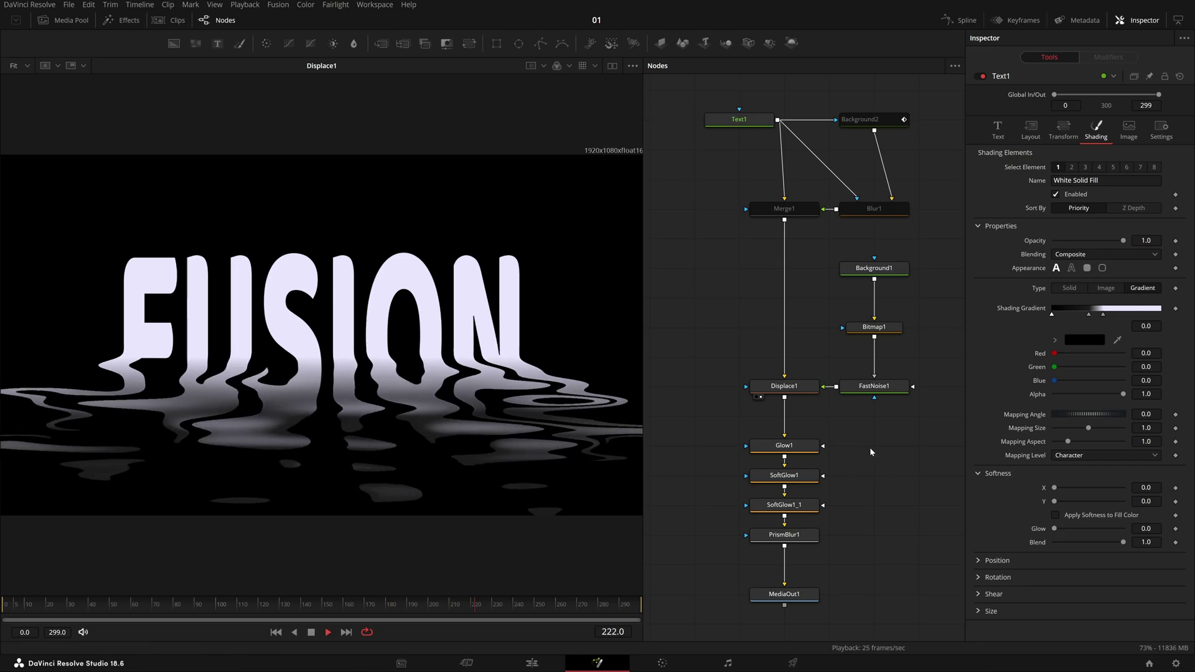
# Step: Examine the Displace1 and FastNoise1 settings and compare the outputs of both nodes in the viewer
pyautogui.click(785, 385)
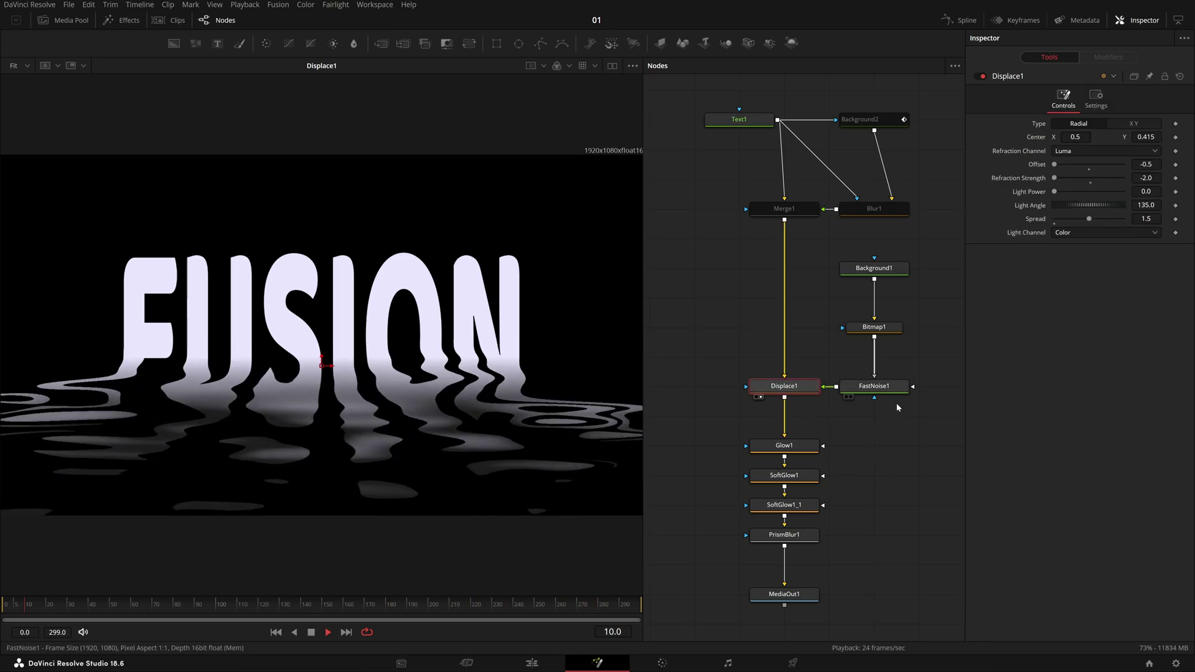
pyautogui.click(874, 386)
pyautogui.moveTo(904, 454); pyautogui.dragTo(838, 472)
pyautogui.click(820, 402)
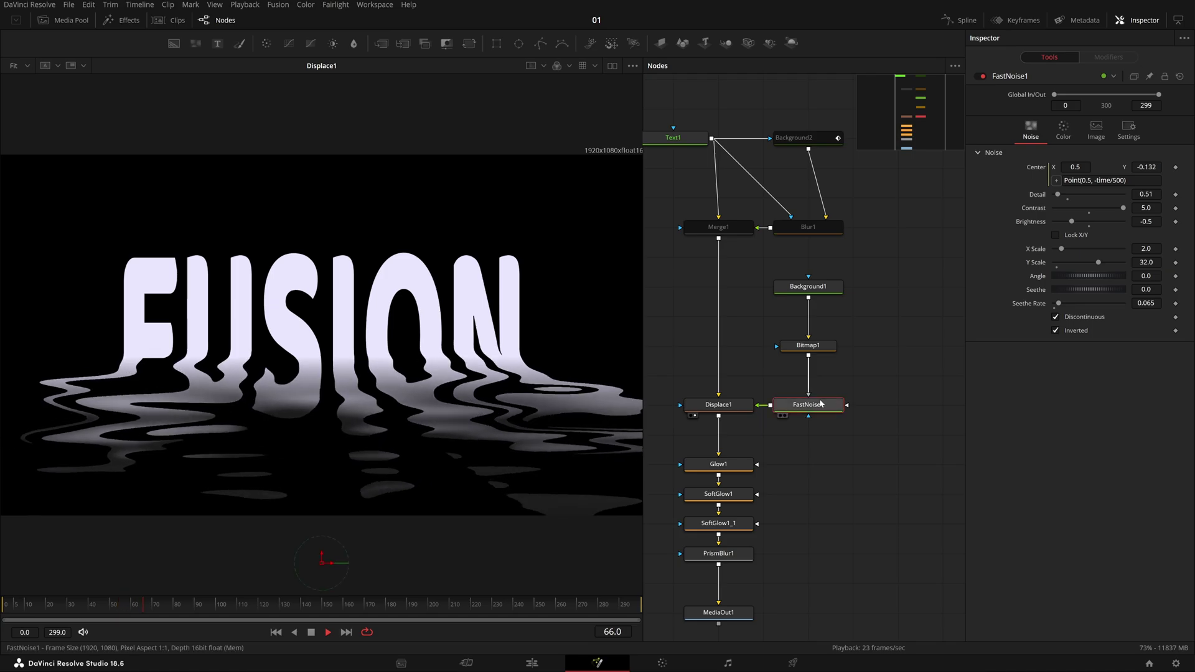
pyautogui.moveTo(821, 404); pyautogui.dragTo(296, 372)
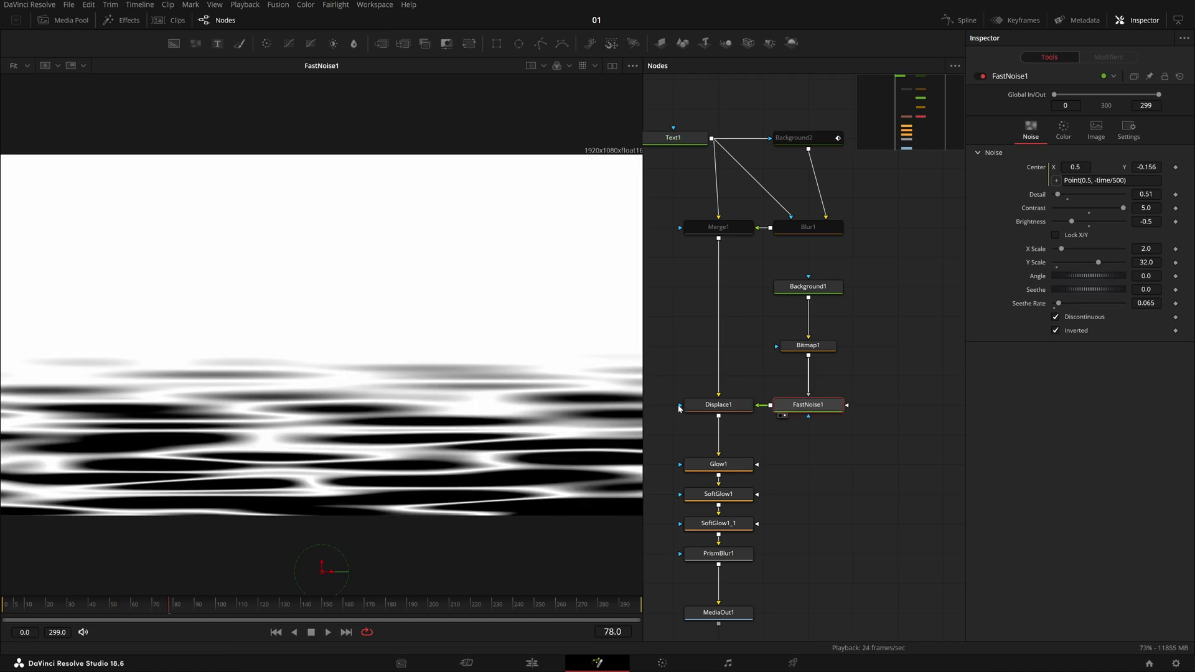
pyautogui.moveTo(700, 405); pyautogui.dragTo(355, 395)
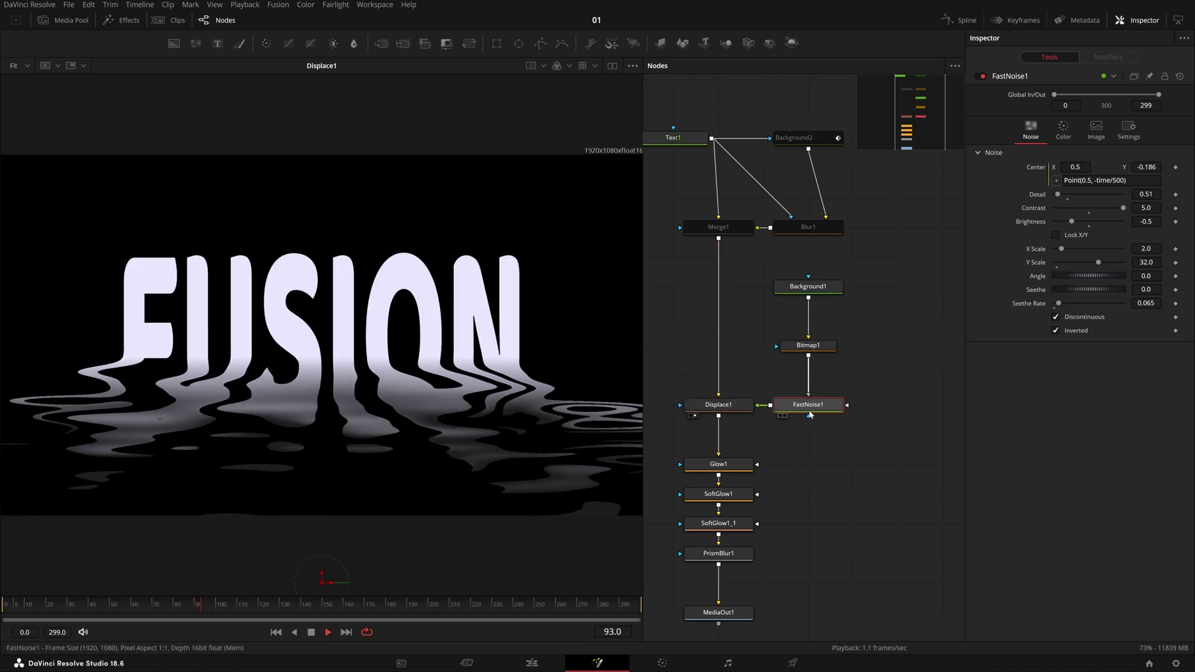
pyautogui.moveTo(810, 413); pyautogui.dragTo(310, 419)
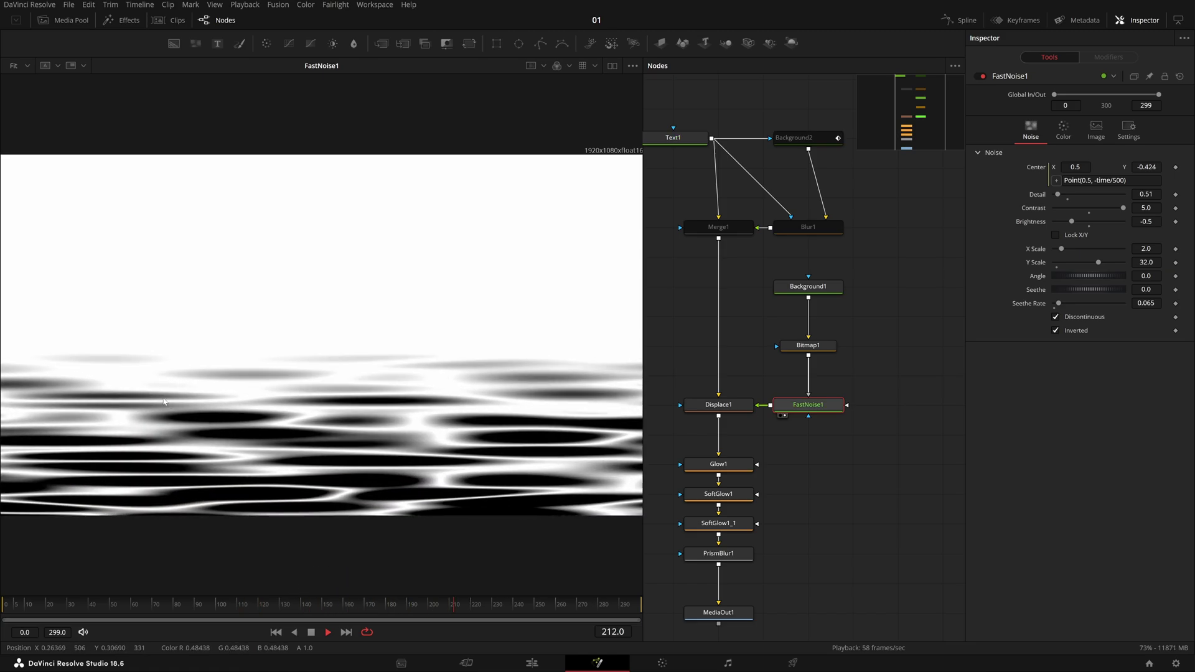
# Step: Set FastNoise1's X Scale to 4 and Y Scale to 64, and preview the effect on MediaOut1
pyautogui.moveTo(163, 402); pyautogui.dragTo(582, 564)
pyautogui.moveTo(113, 373); pyautogui.dragTo(484, 557)
pyautogui.click(892, 524)
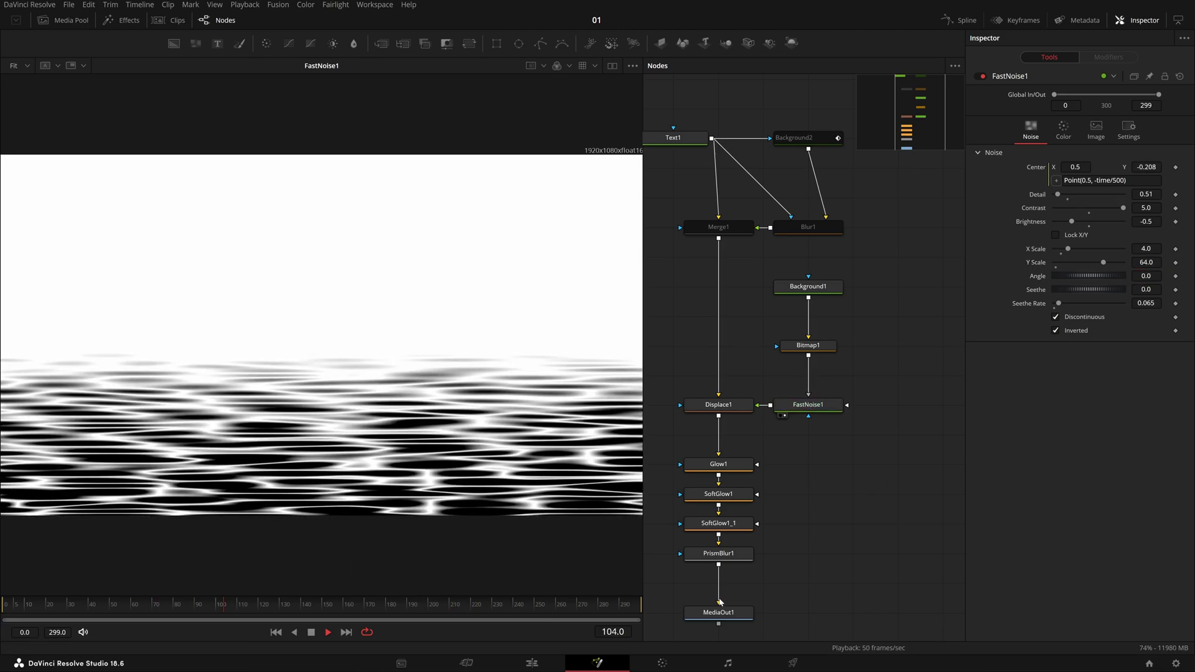
pyautogui.moveTo(601, 585); pyautogui.dragTo(571, 565)
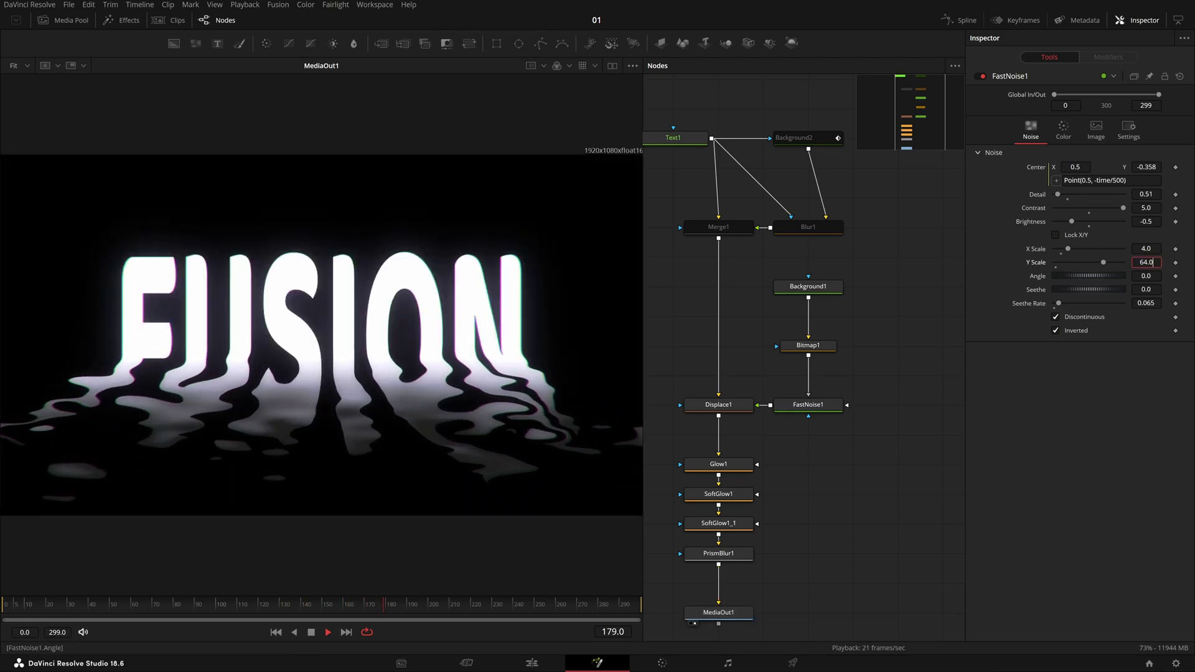
# Step: Restore FastNoise1's Y Scale to 32, try an X Scale of 0.71, and undo the X Scale change
pyautogui.write('32')
pyautogui.press('Tab')
pyautogui.doubleClick(1146, 262)
pyautogui.click(890, 551)
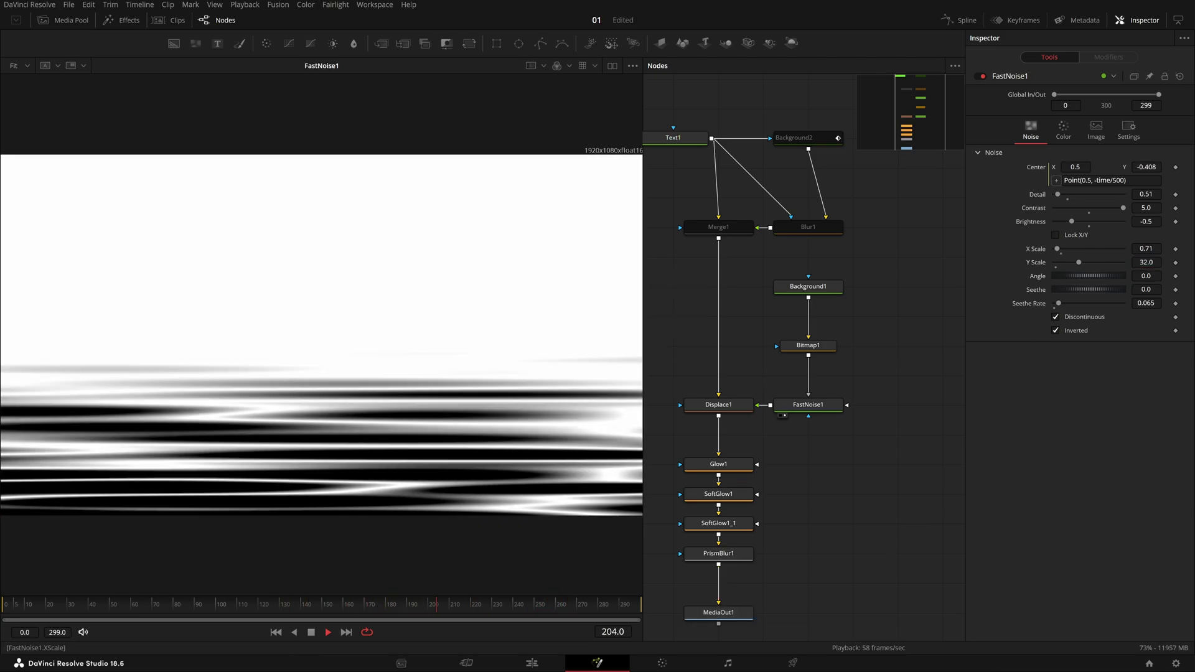
pyautogui.hotkey('ctrl', 'z')
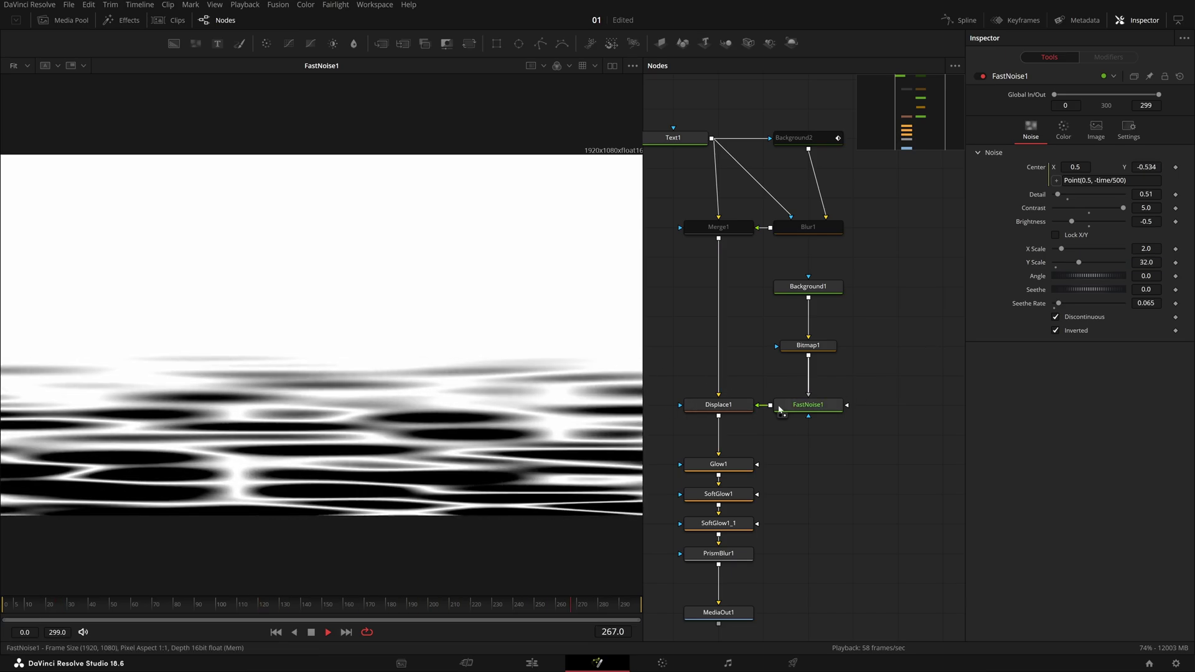
# Step: Disconnect Bitmap1 from FastNoise1 and change the noise color's gradient type to Linear
pyautogui.click(809, 387)
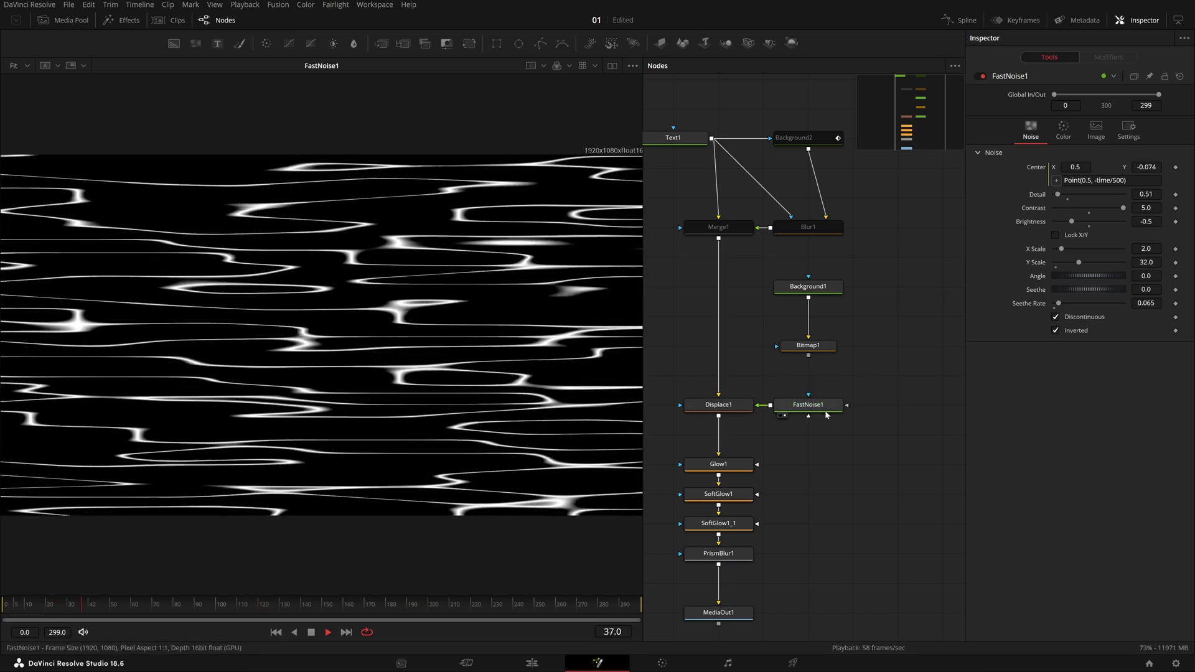
pyautogui.click(822, 408)
pyautogui.click(1063, 130)
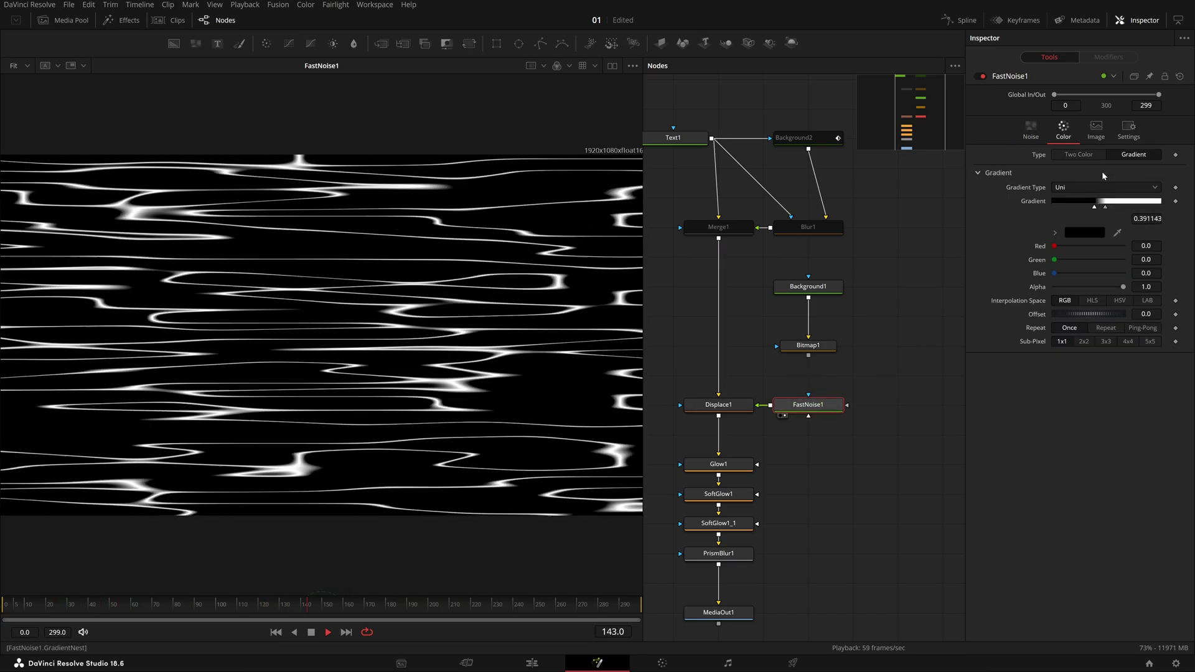
pyautogui.click(1101, 187)
pyautogui.click(1100, 196)
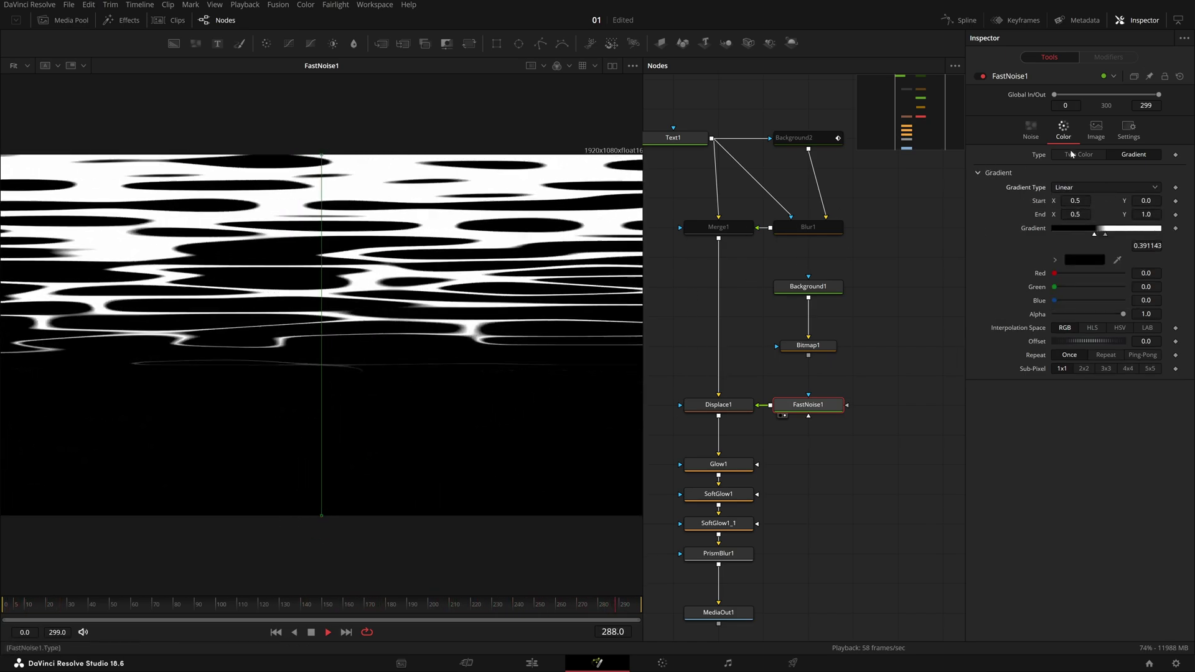
pyautogui.click(1031, 130)
pyautogui.click(1064, 129)
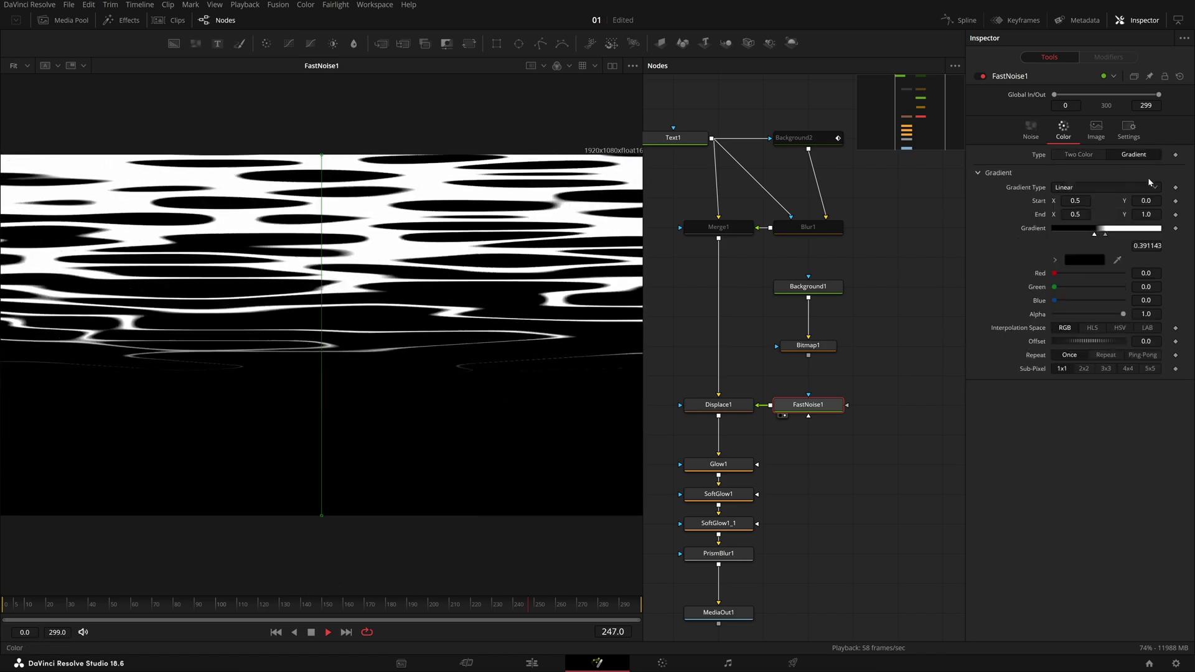
# Step: With MediaOut1 in the viewer, flip FastNoise1's linear gradient by setting Start Y to 1 and End Y to 0
pyautogui.moveTo(322, 516); pyautogui.dragTo(325, 590)
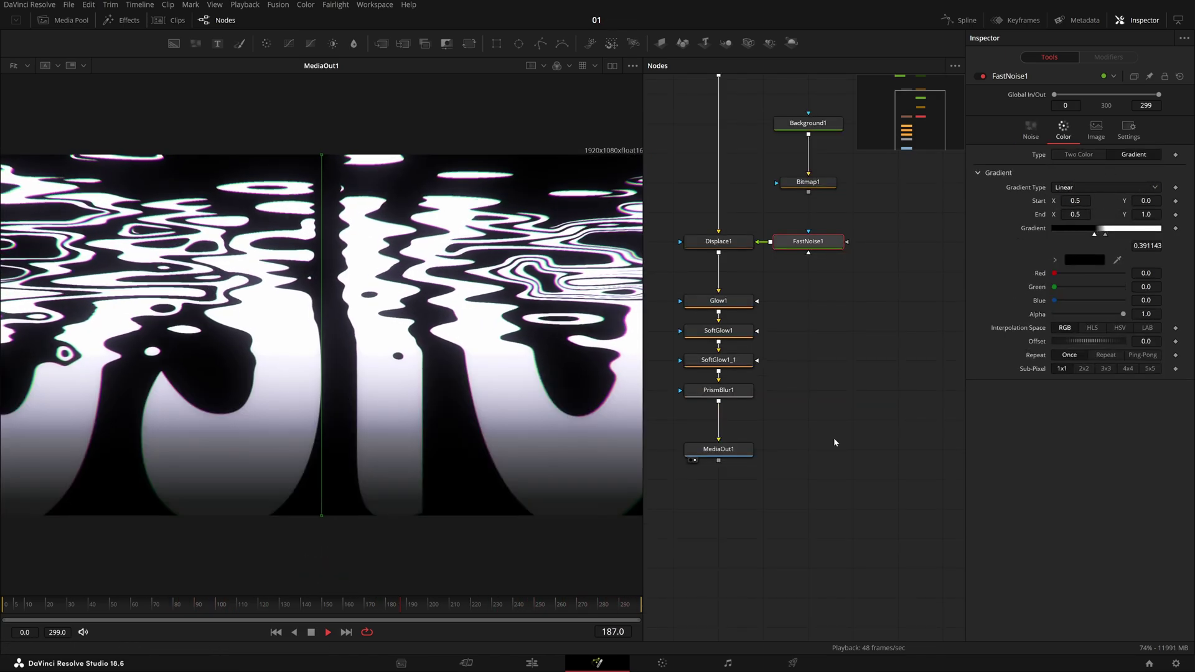
pyautogui.scroll(3, 825, 441)
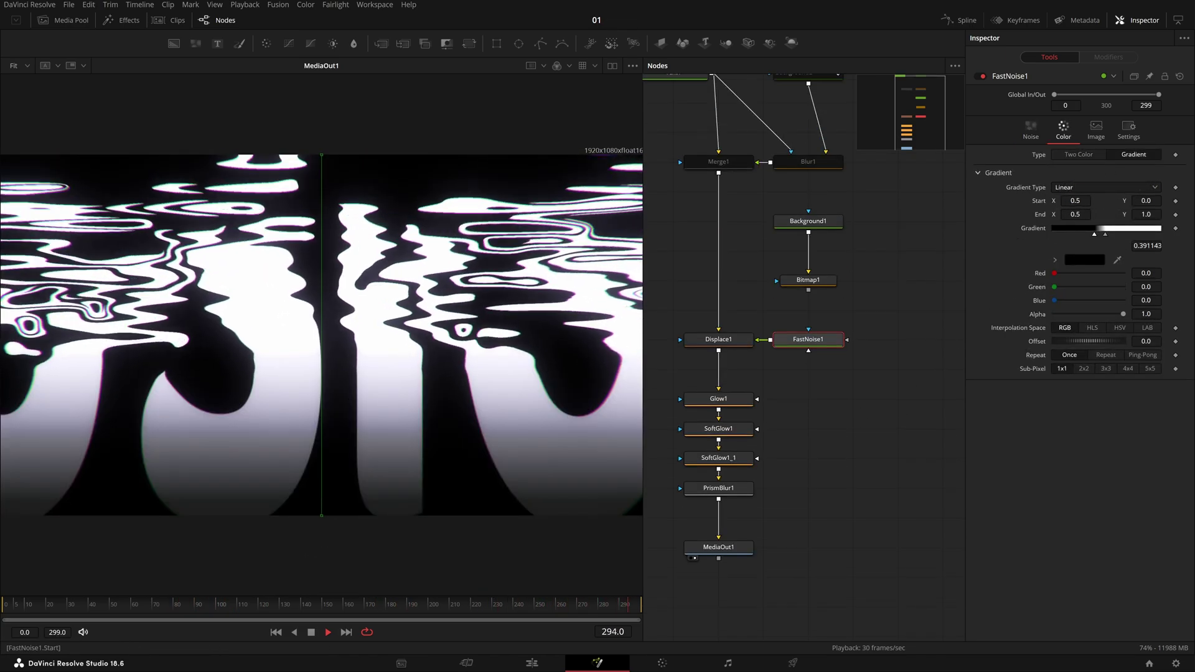
pyautogui.click(1146, 201)
pyautogui.write('1')
pyautogui.press('Tab')
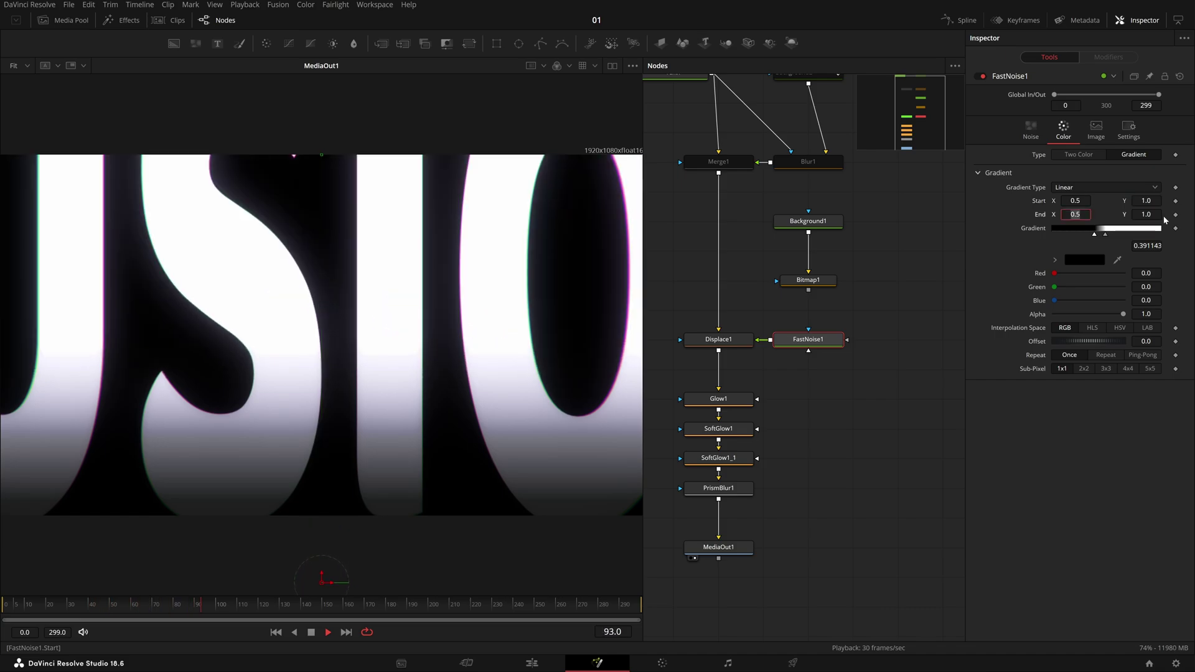
pyautogui.write('0')
pyautogui.press('Tab')
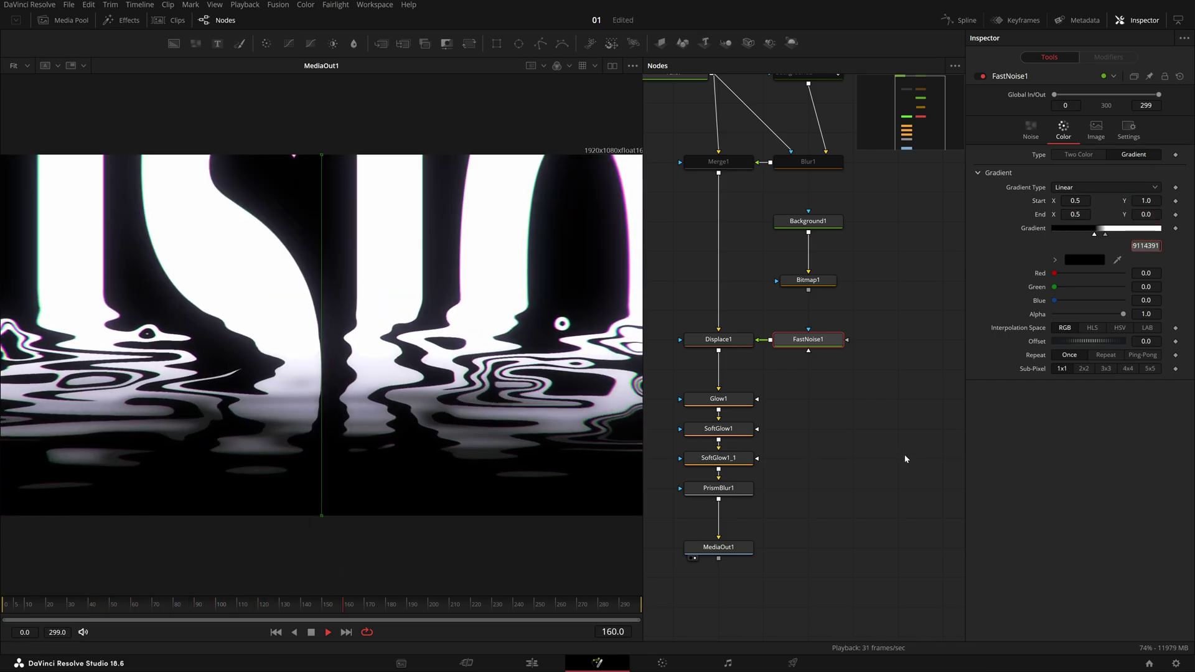
# Step: Open Text1's text settings, and reconnect Bitmap1 to FastNoise1 with FastNoise1 shown in the viewer
pyautogui.click(894, 459)
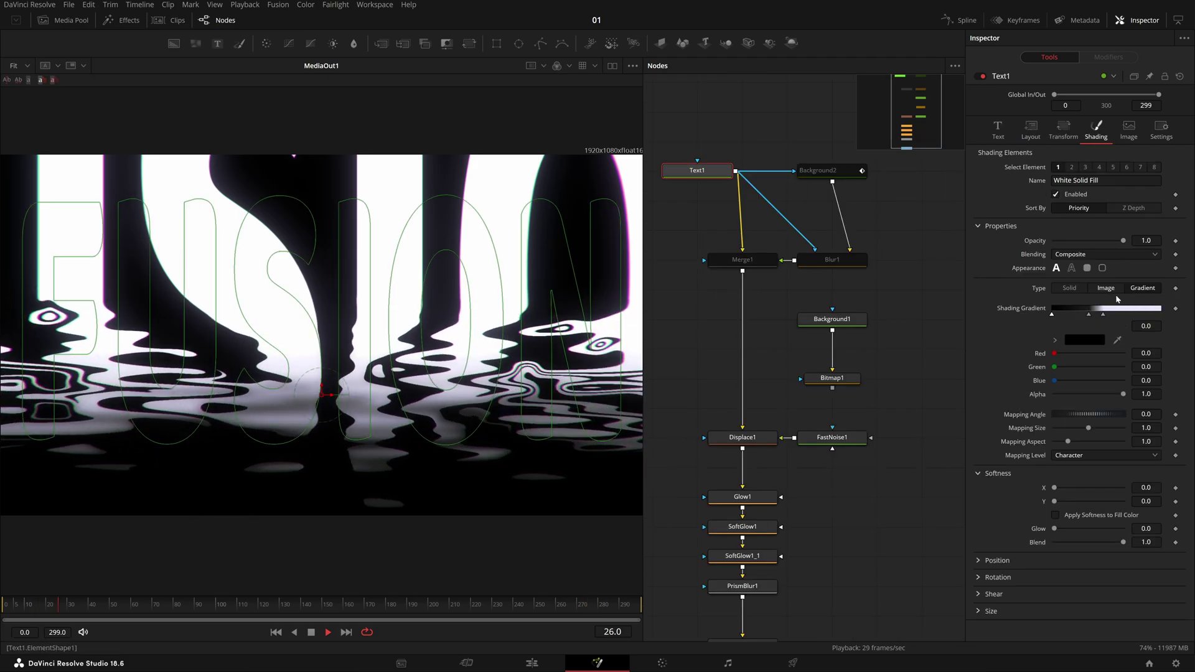
pyautogui.click(999, 128)
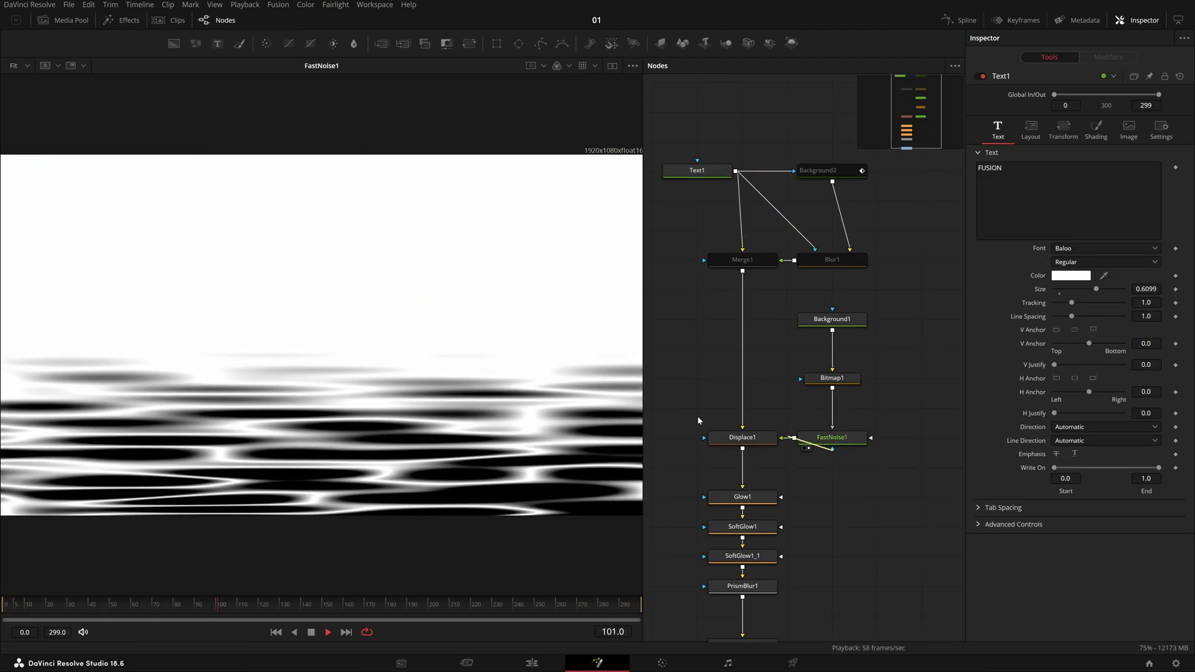
pyautogui.moveTo(699, 422); pyautogui.dragTo(369, 440)
pyautogui.hotkey('ctrl', 'f')
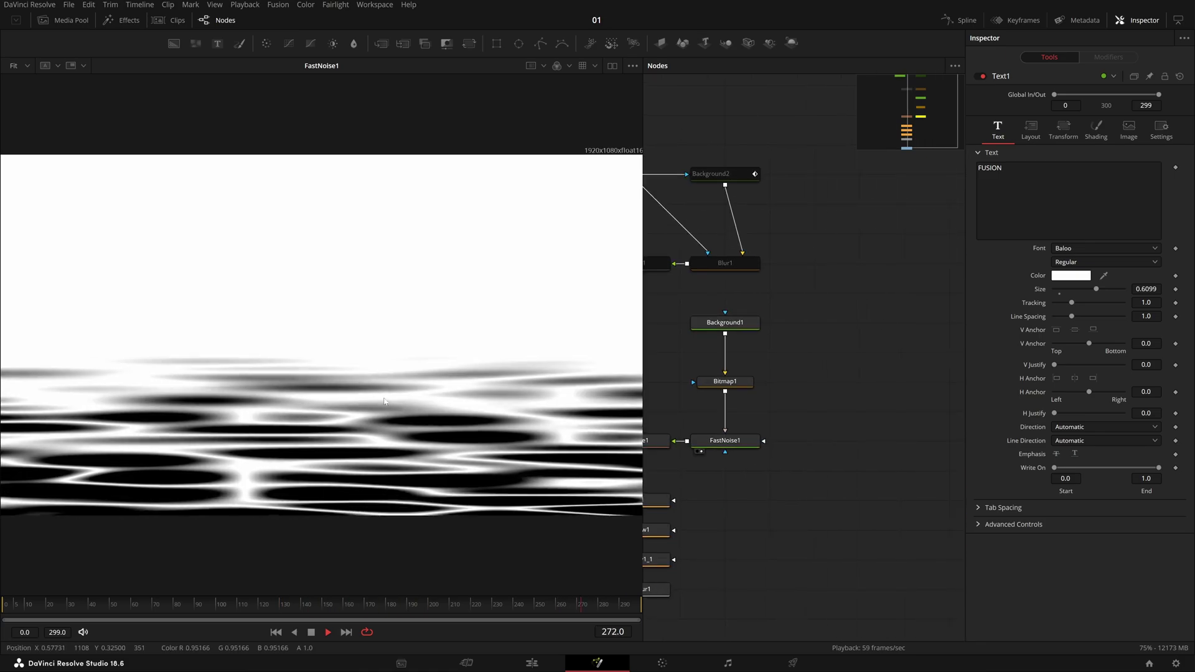
# Step: Select FastNoise1, try raising its Detail to 6.14, and restore Detail to 0.51
pyautogui.moveTo(738, 466); pyautogui.dragTo(766, 465)
pyautogui.click(768, 441)
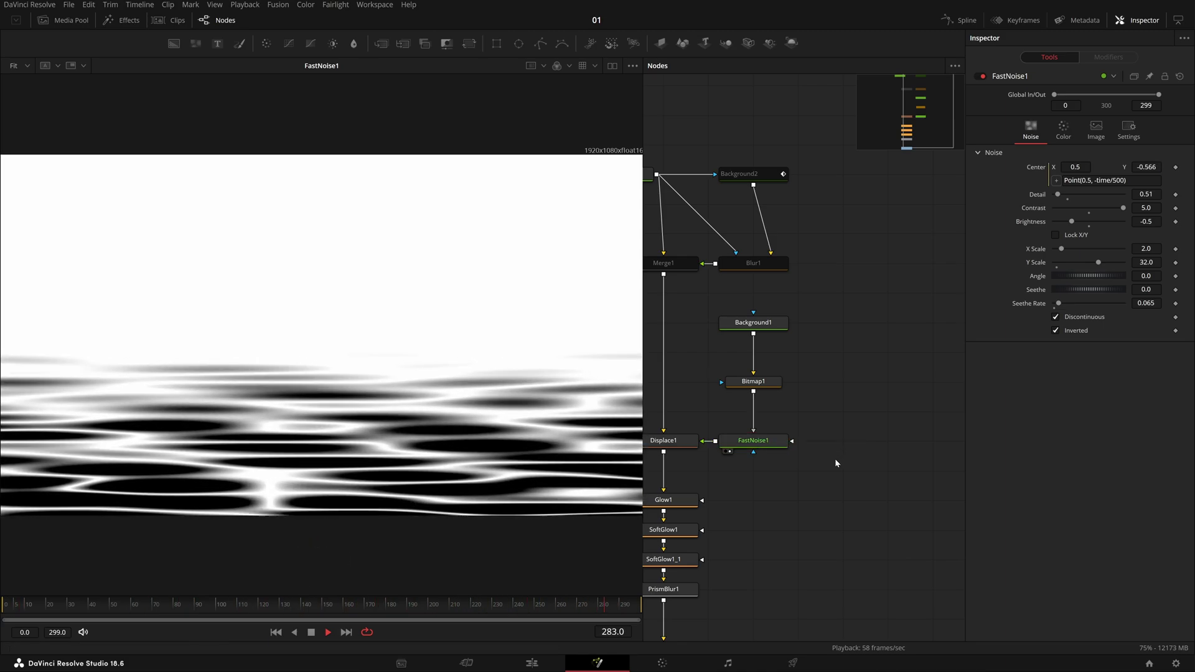
pyautogui.click(774, 451)
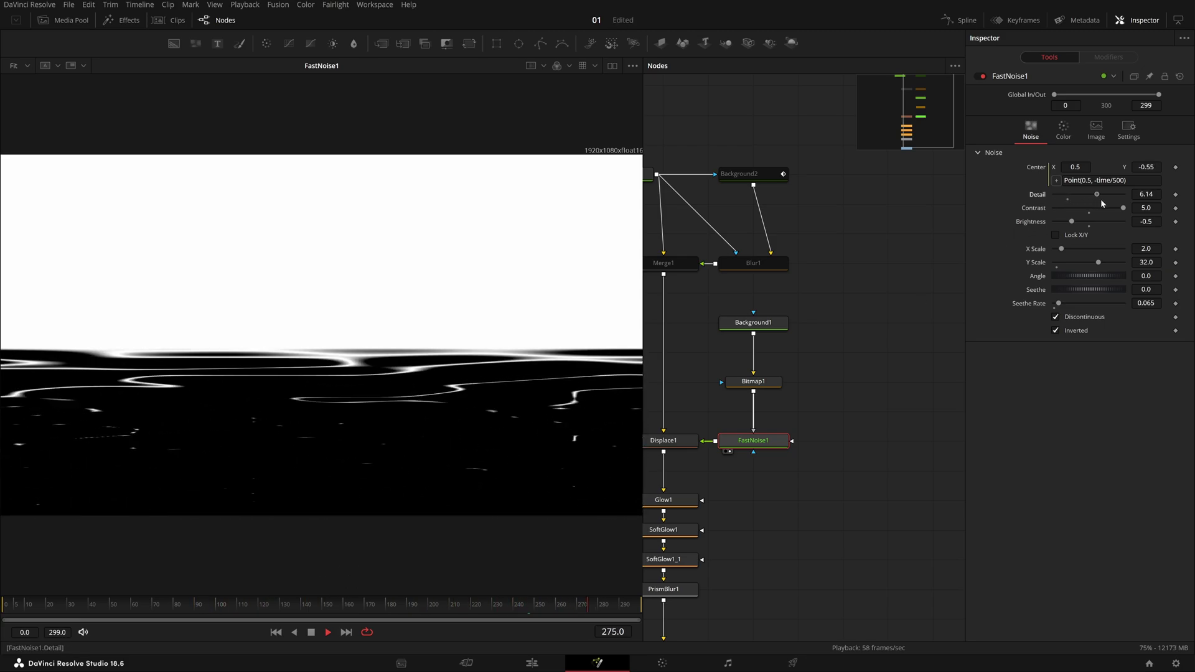
pyautogui.moveTo(1079, 210); pyautogui.dragTo(1054, 210)
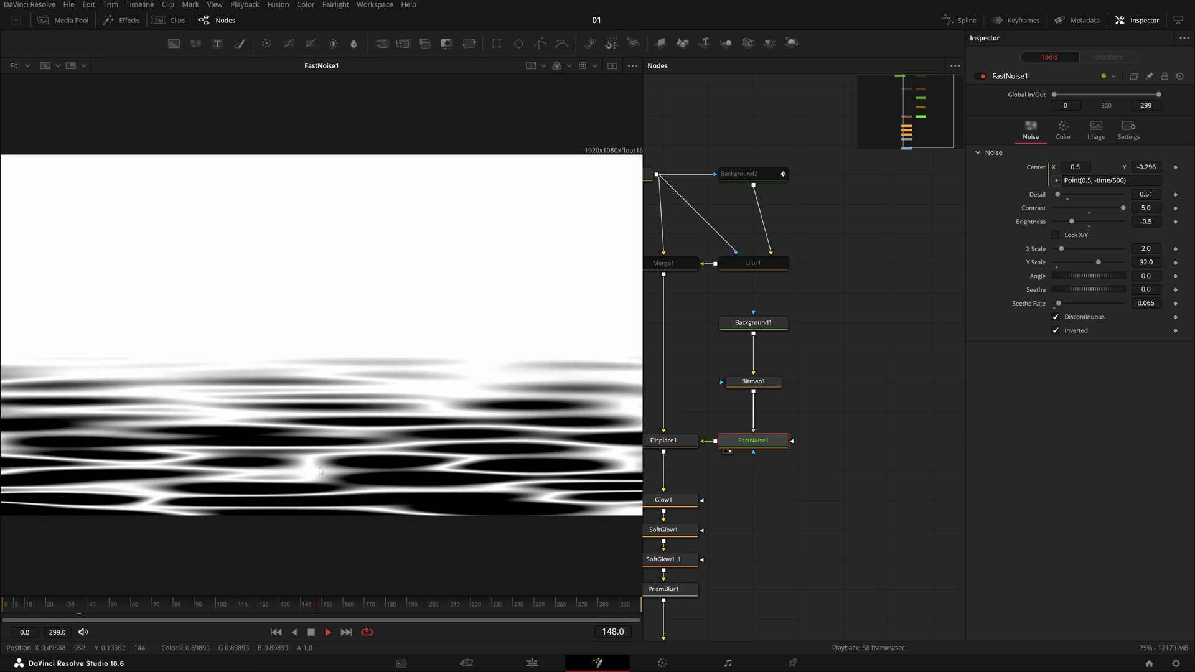
pyautogui.click(898, 480)
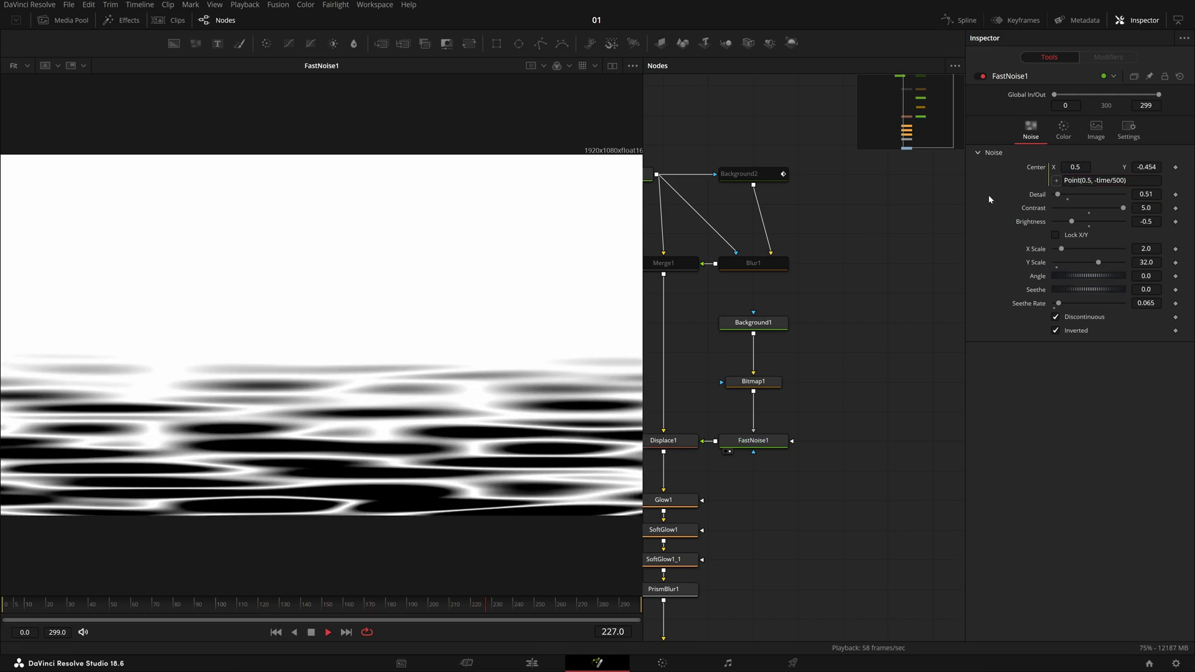
# Step: Examine the time-based expression Point(0.5, -time/500) on FastNoise1's Center and the motion it drives
pyautogui.doubleClick(1101, 180)
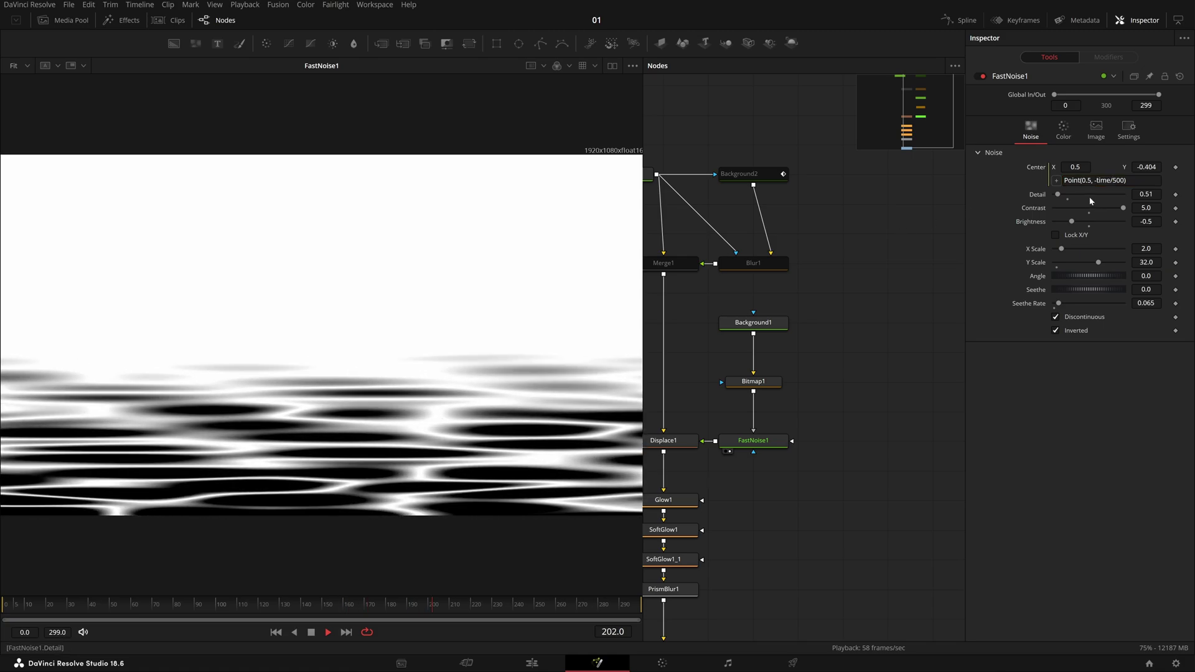
pyautogui.moveTo(1101, 181); pyautogui.dragTo(1125, 181)
pyautogui.click(760, 361)
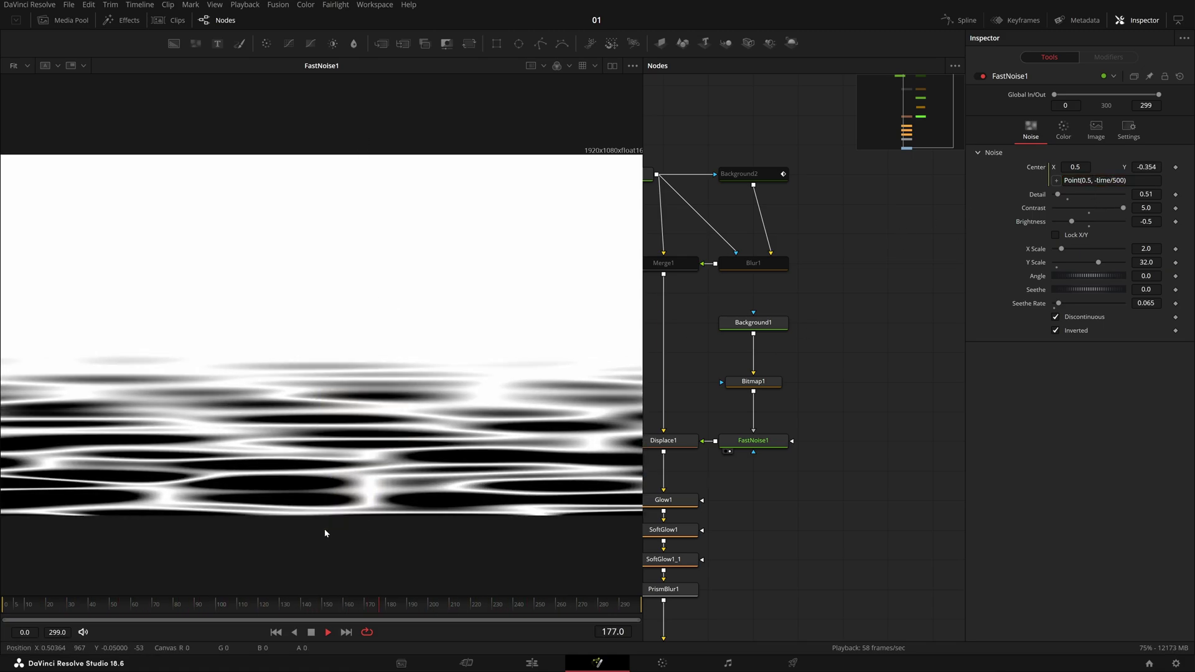
# Step: Disconnect Bitmap1 from FastNoise1, select FastNoise1, and stop playback on the unmasked noise
pyautogui.moveTo(802, 443); pyautogui.dragTo(851, 426)
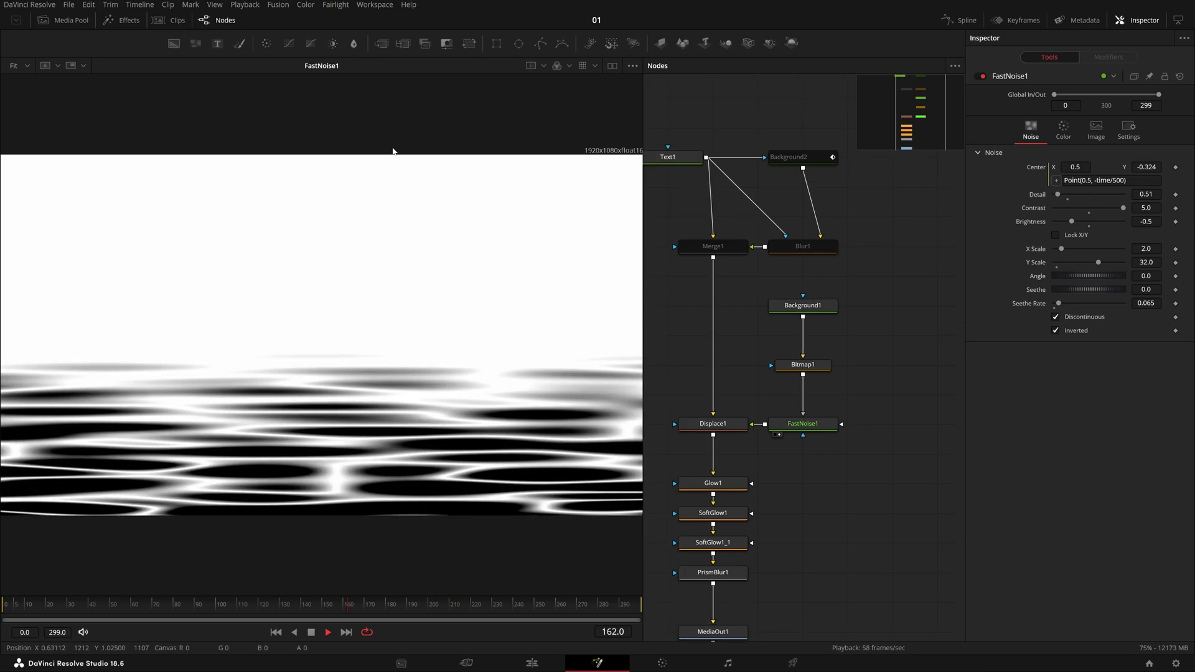
pyautogui.moveTo(887, 455); pyautogui.dragTo(898, 448)
pyautogui.click(811, 418)
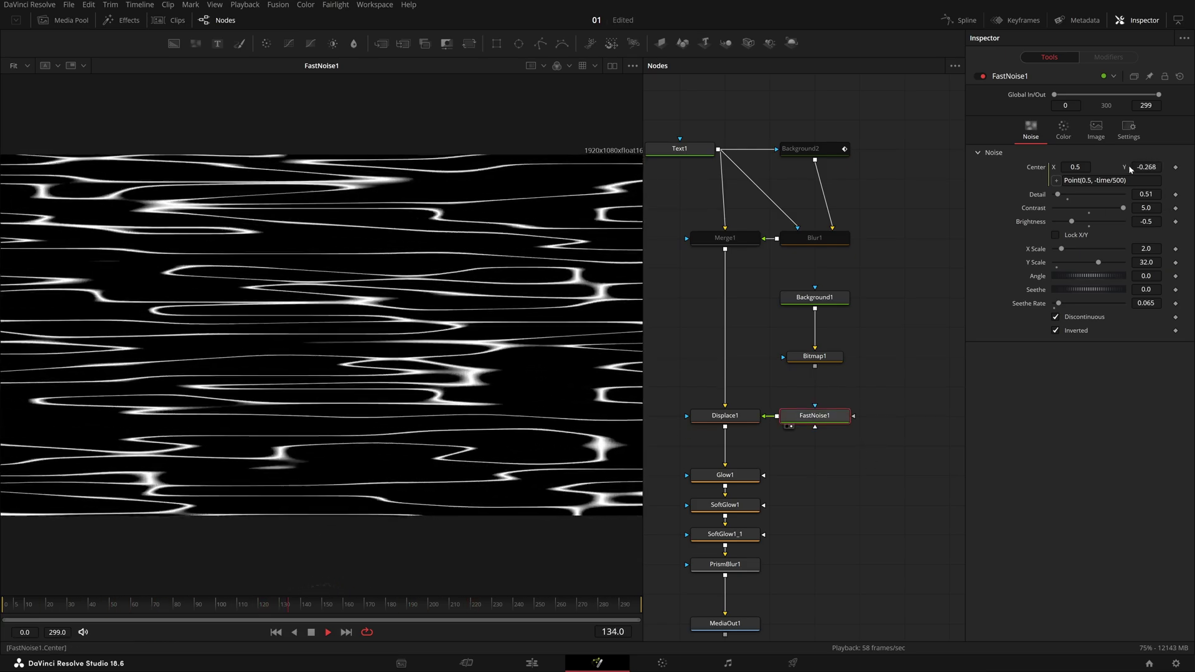
pyautogui.press('space')
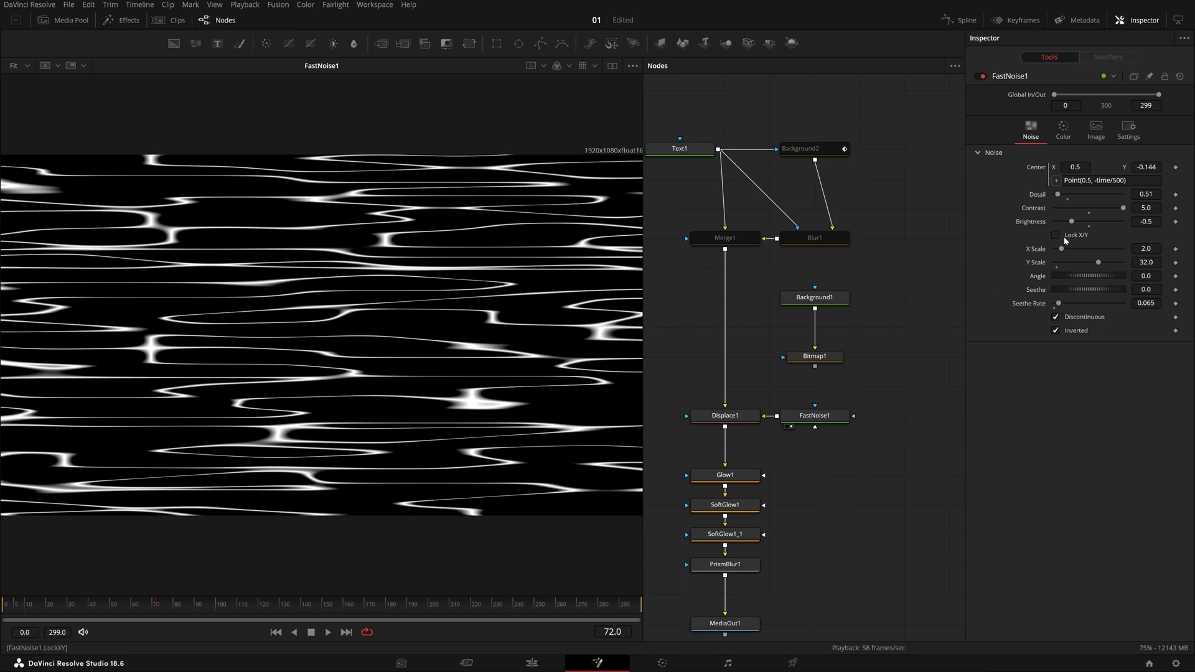
# Step: Move the black stop of FastNoise1's color gradient, trying about 0.16 and bringing it back to about 0.27
pyautogui.click(1062, 134)
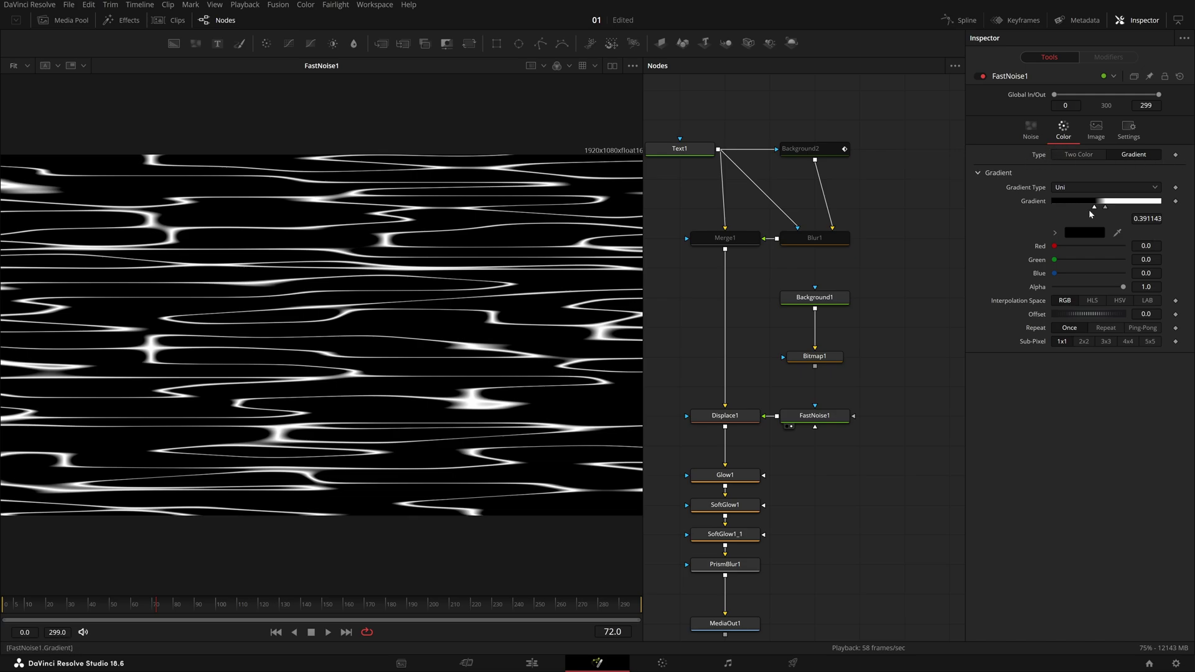
pyautogui.moveTo(1087, 210); pyautogui.dragTo(1084, 210)
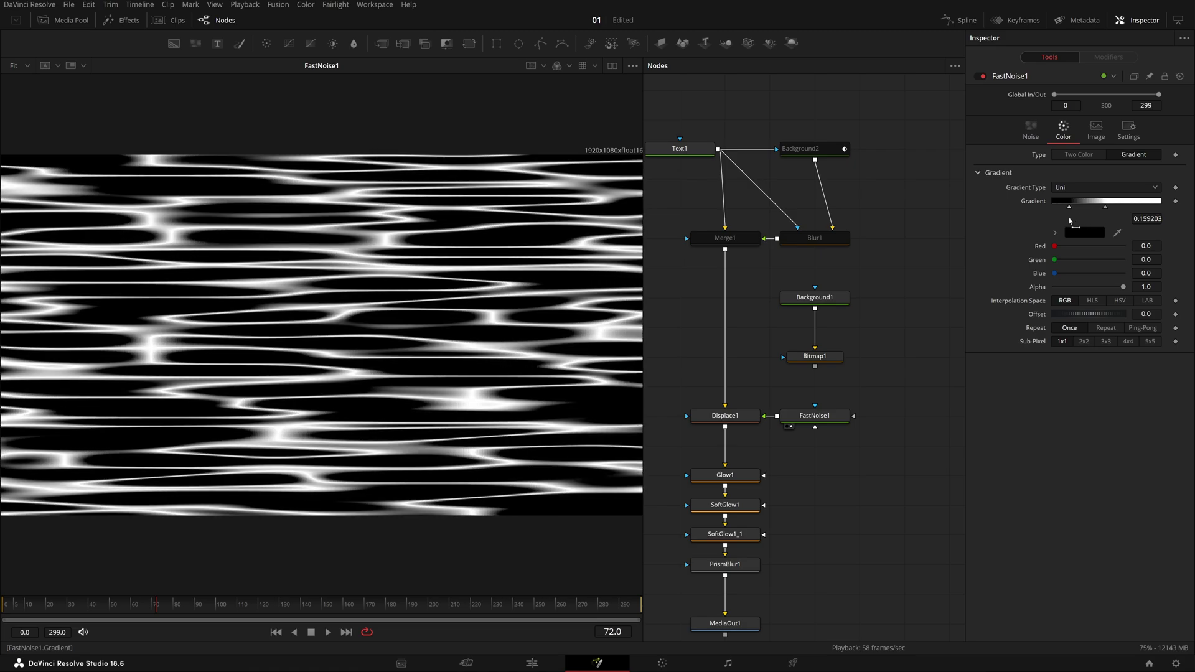
pyautogui.moveTo(1080, 209); pyautogui.dragTo(1083, 212)
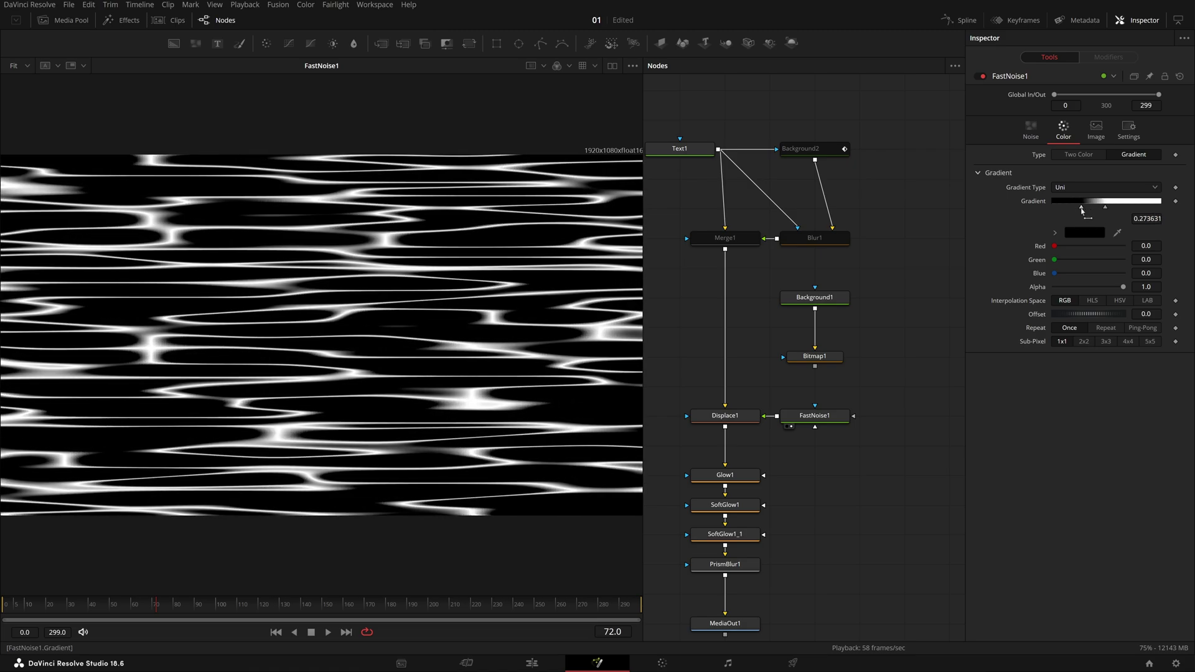
# Step: Preview Background1, try a gradient Offset of 0.337, and undo the offset change
pyautogui.click(827, 300)
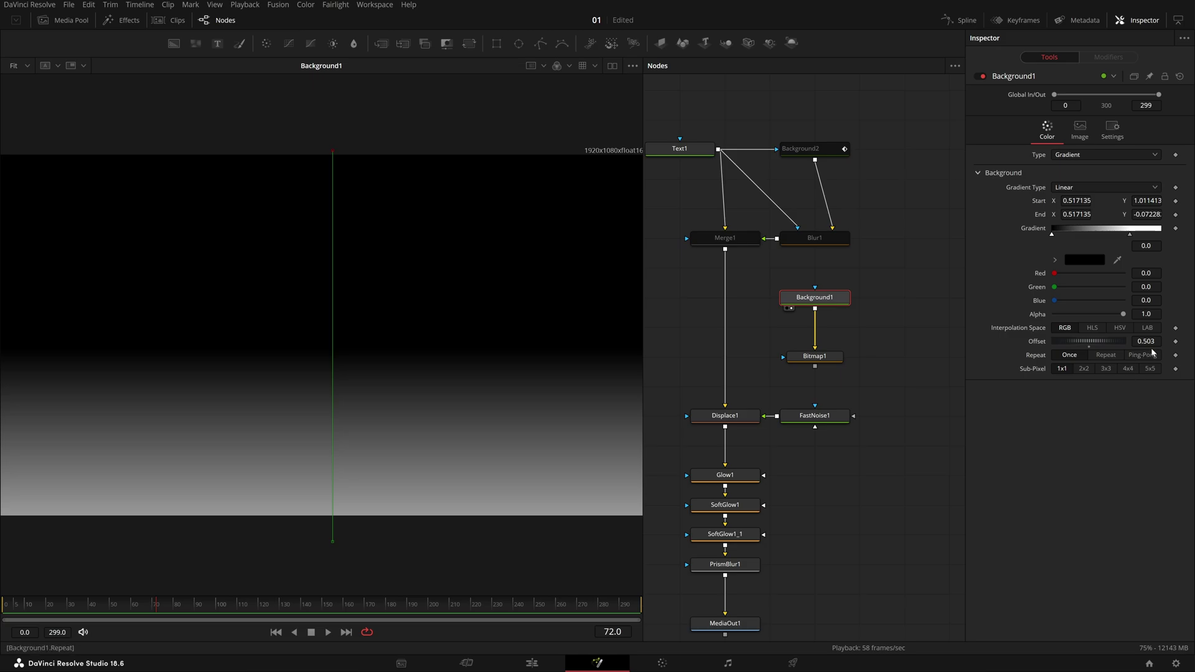
pyautogui.moveTo(1053, 236)
pyautogui.mouseDown()
pyautogui.moveTo(1067, 236)
pyautogui.moveTo(1033, 239)
pyautogui.mouseUp()
pyautogui.moveTo(1146, 342)
pyautogui.mouseDown()
pyautogui.moveTo(1110, 341)
pyautogui.moveTo(1122, 341)
pyautogui.mouseUp()
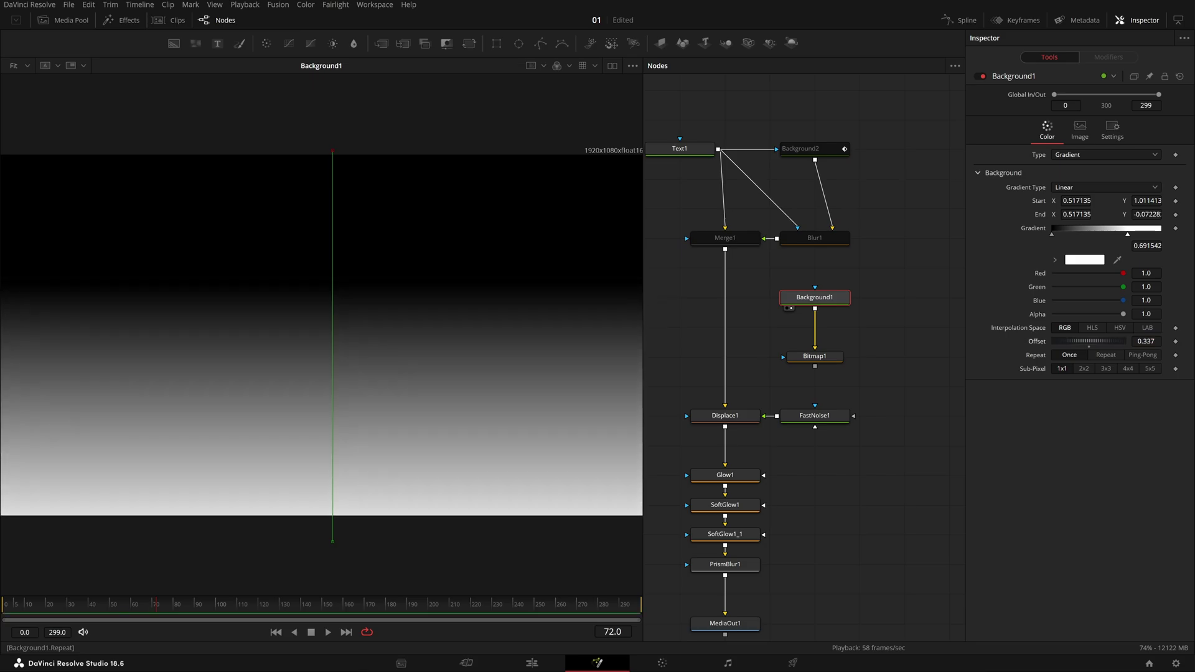
pyautogui.hotkey('ctrl', 'z')
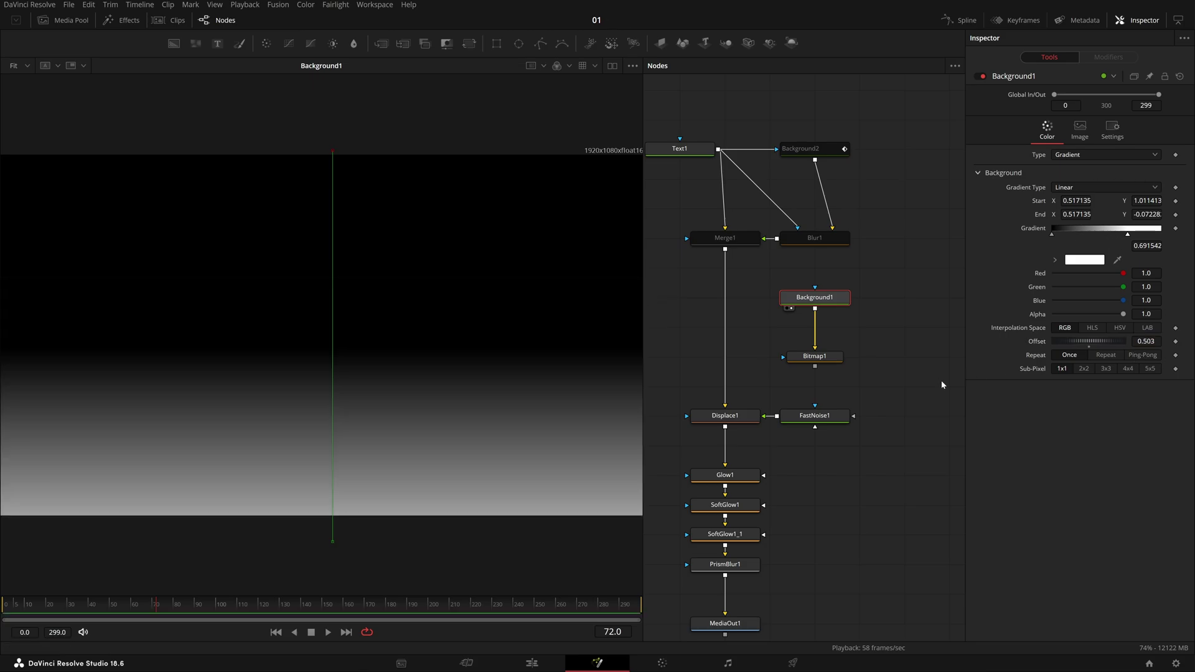
# Step: Preview Bitmap1, try the Alpha channel, set its Channel to Luminance, and reconnect it to FastNoise1
pyautogui.click(821, 363)
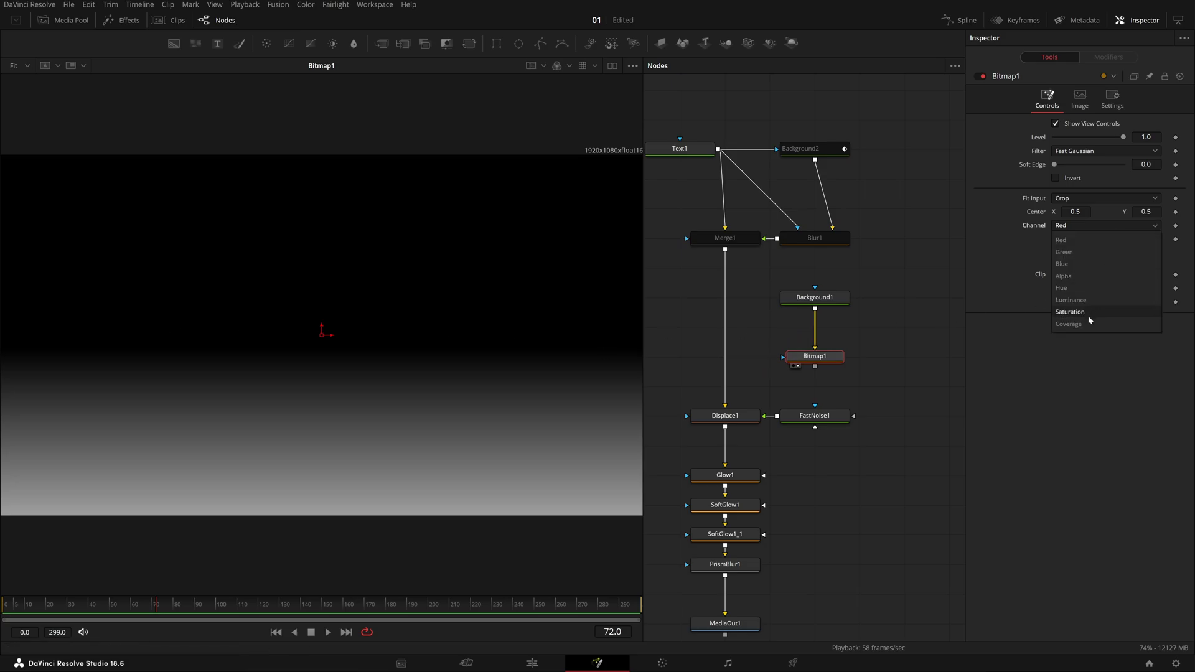
pyautogui.click(1099, 278)
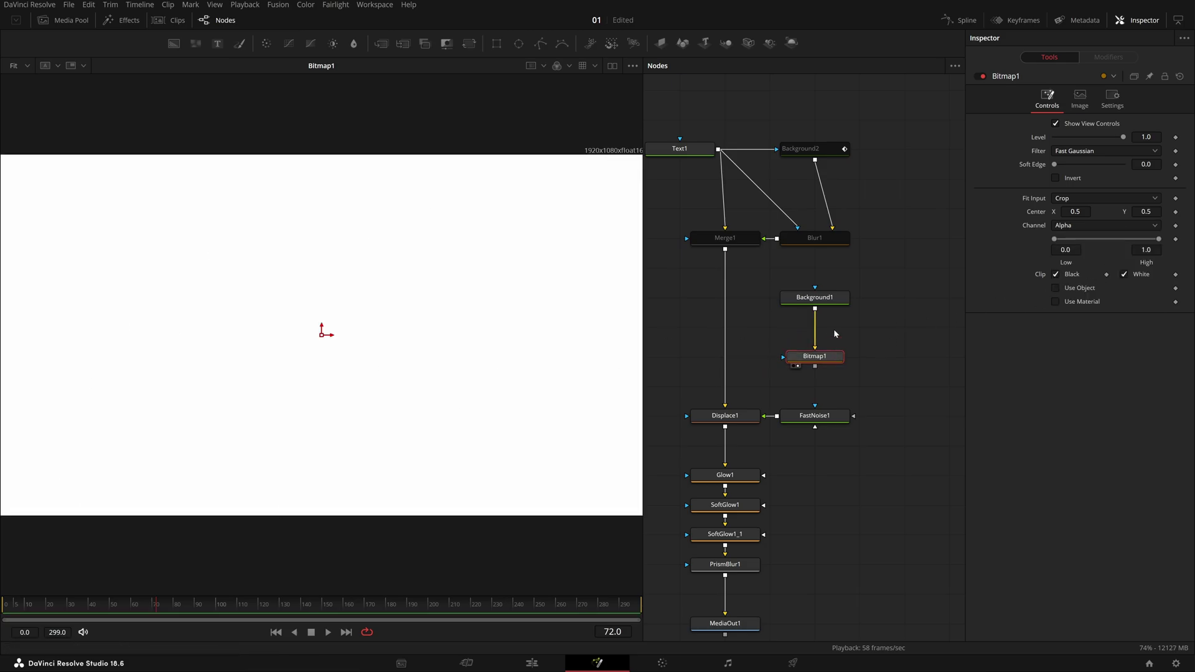
pyautogui.click(1075, 300)
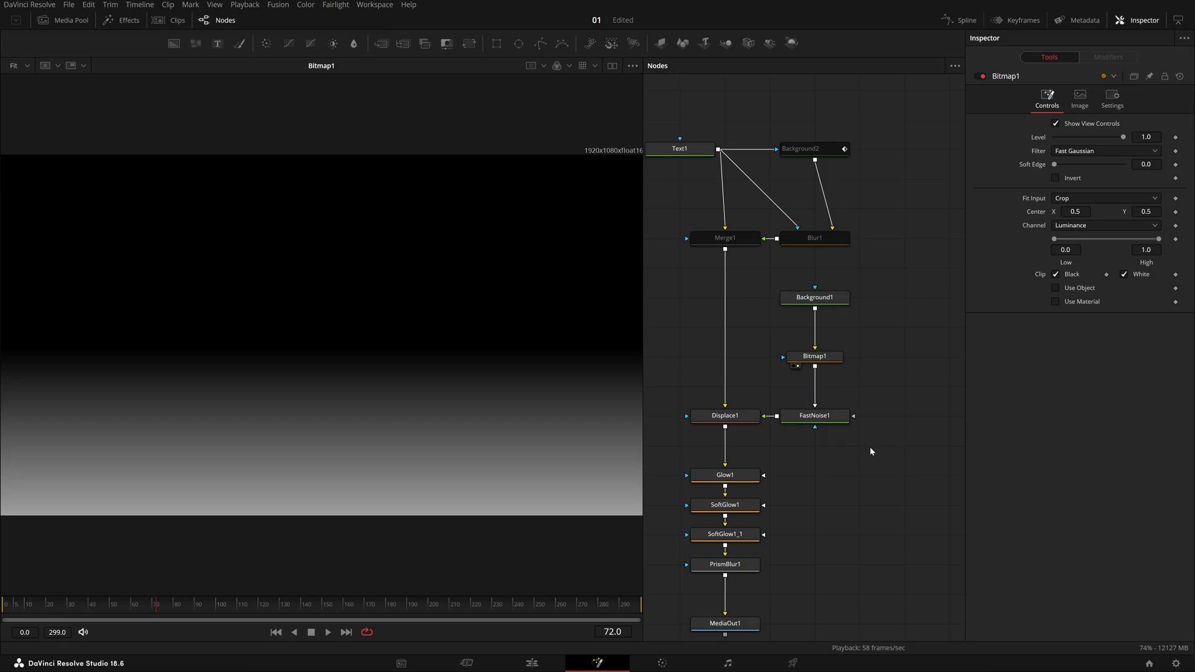
# Step: Show Bitmap1 and FastNoise1 side by side in equally wide dual viewers and widen the viewer area
pyautogui.press('1')
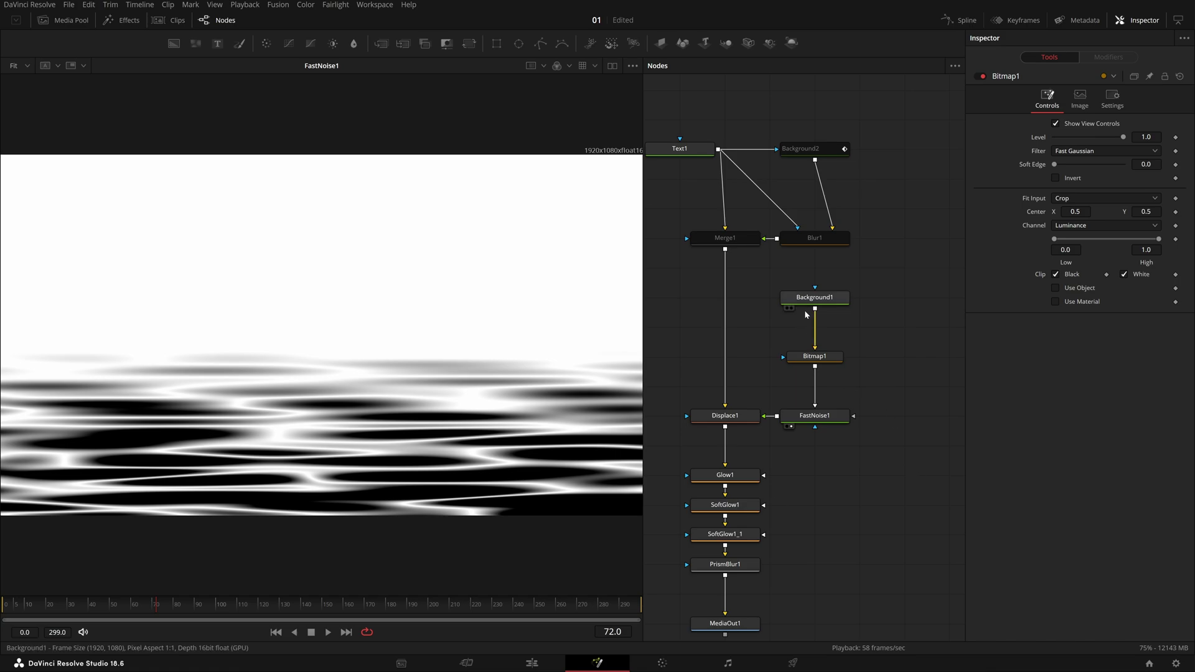
pyautogui.click(612, 67)
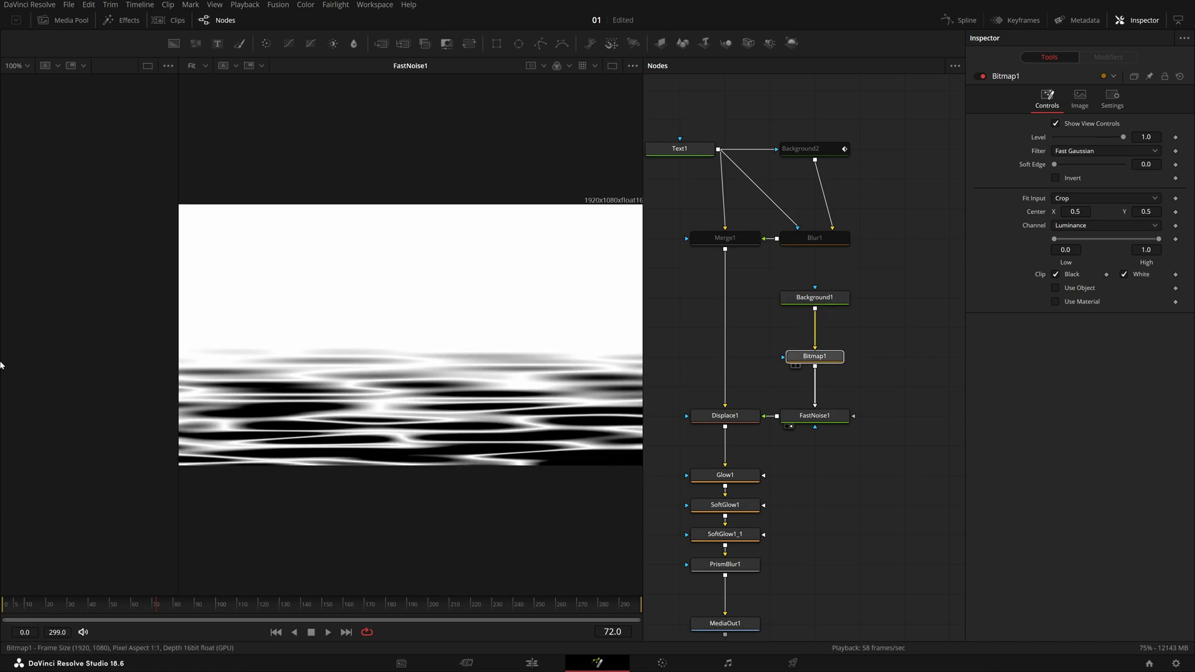
pyautogui.press('1')
pyautogui.moveTo(361, 386); pyautogui.dragTo(323, 385)
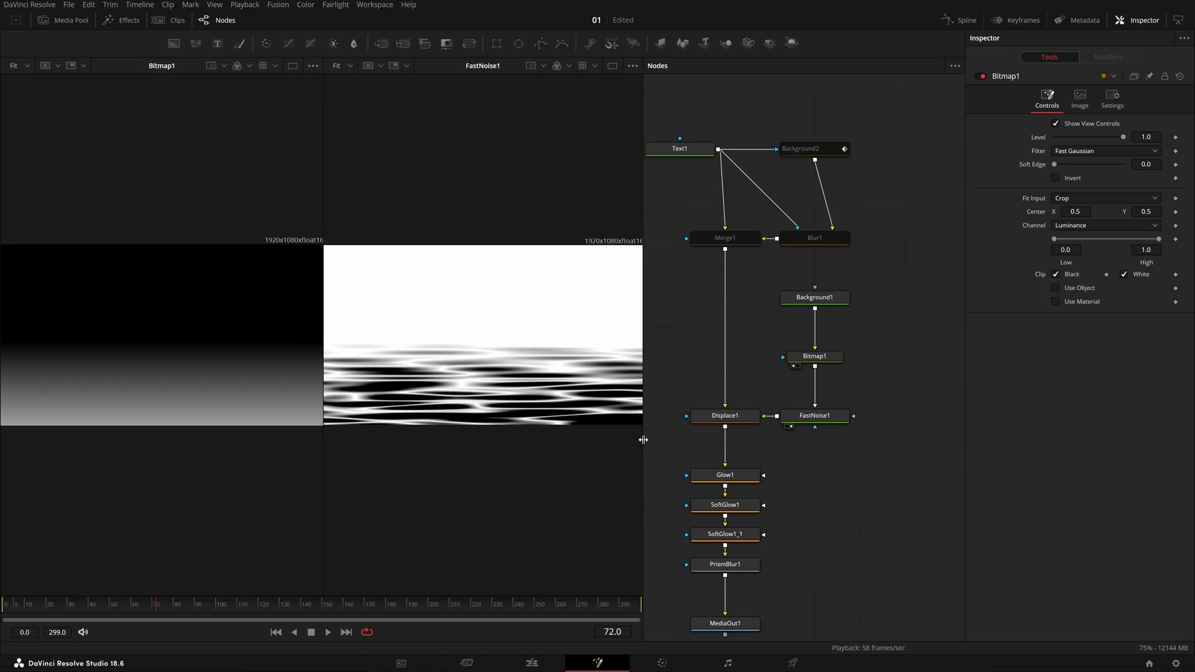
pyautogui.moveTo(643, 440); pyautogui.dragTo(786, 440)
# Step: Review Background1's gradient and FastNoise1's noise settings while comparing the Bitmap1 and FastNoise1 previews
pyautogui.click(905, 313)
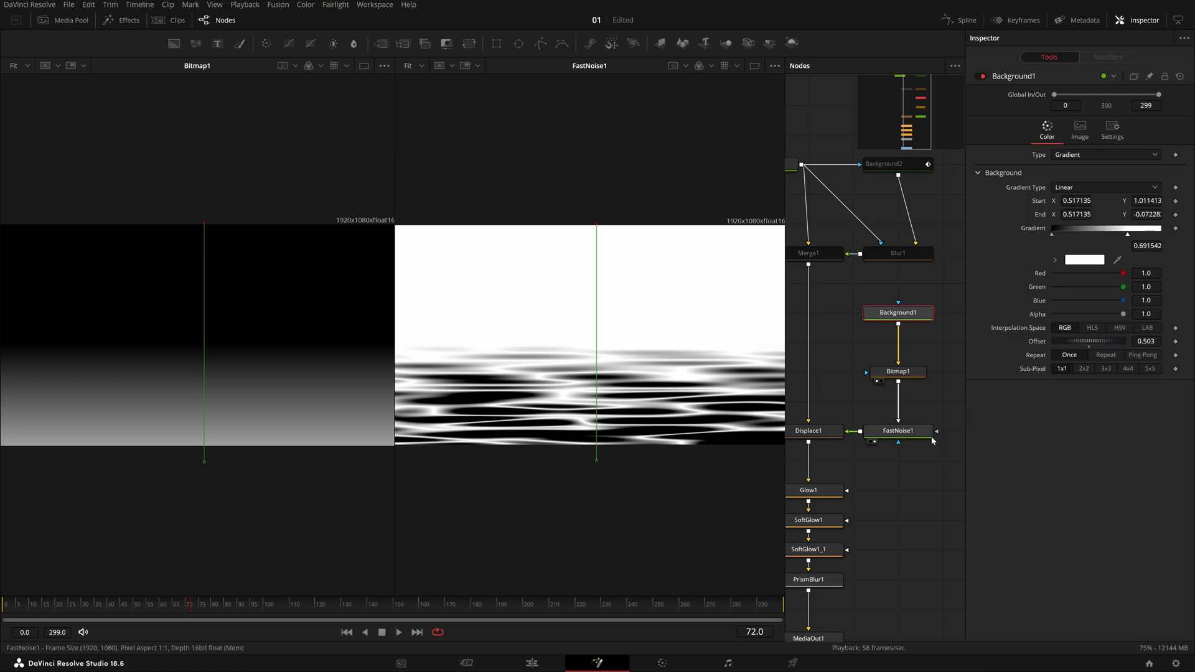
pyautogui.click(922, 434)
pyautogui.click(1034, 135)
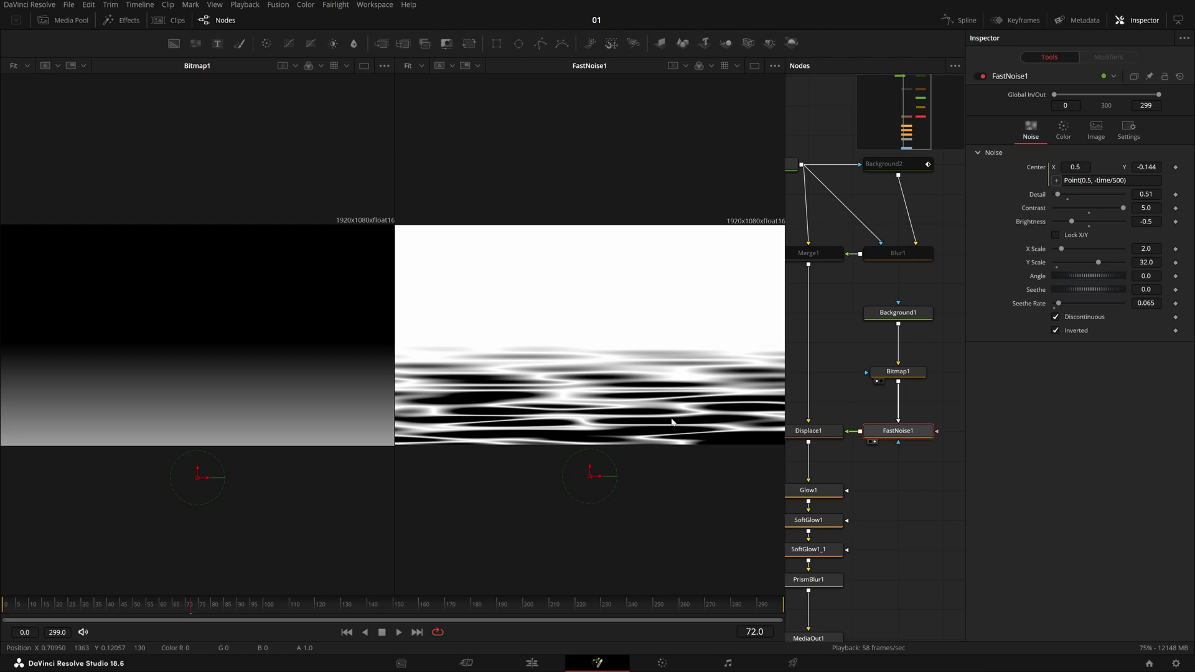
pyautogui.moveTo(194, 501); pyautogui.dragTo(195, 500)
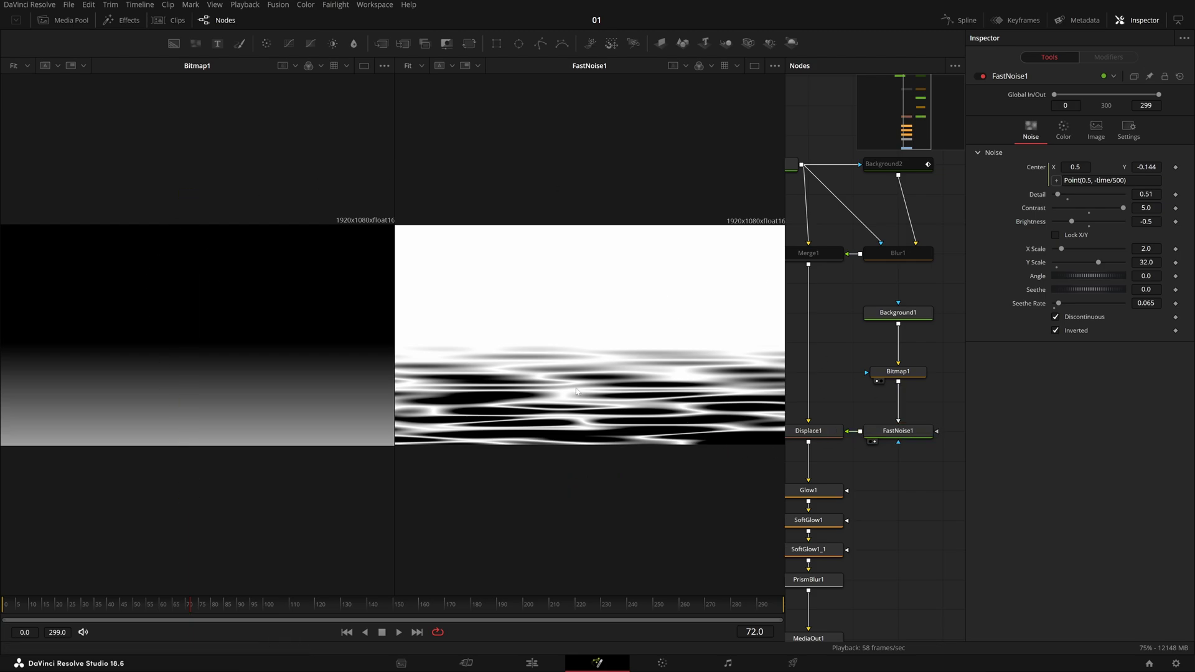
# Step: Preview Displace1, return to a single viewer, and play the animation
pyautogui.moveTo(870, 441); pyautogui.dragTo(907, 450)
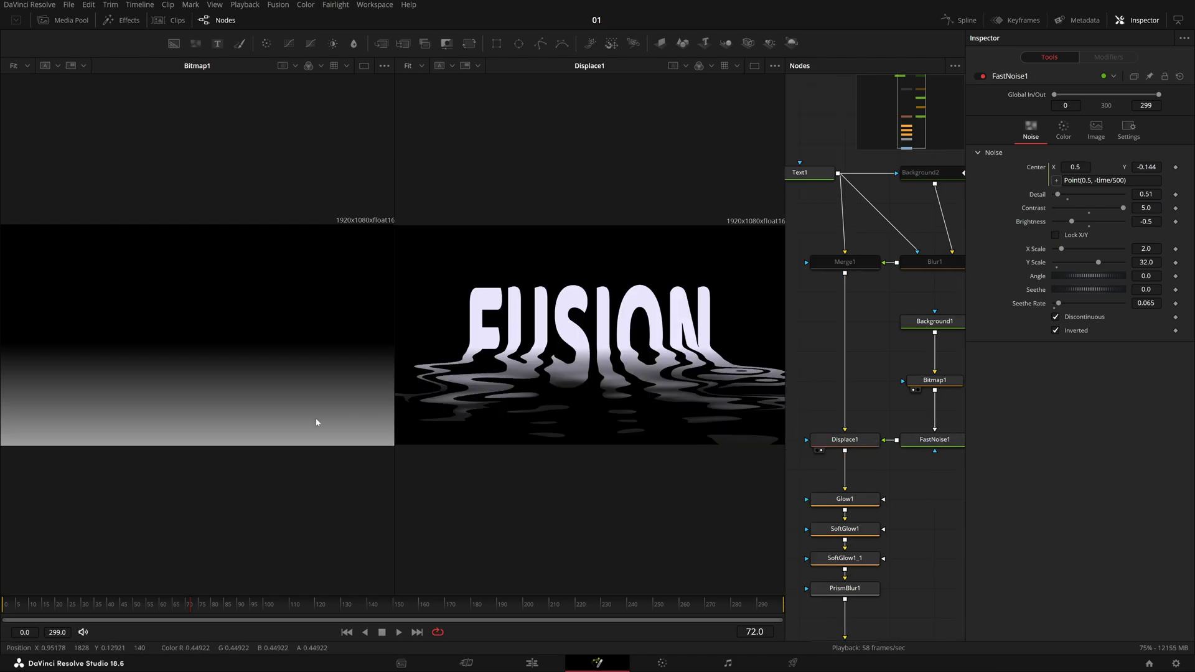
pyautogui.doubleClick(393, 424)
pyautogui.click(754, 66)
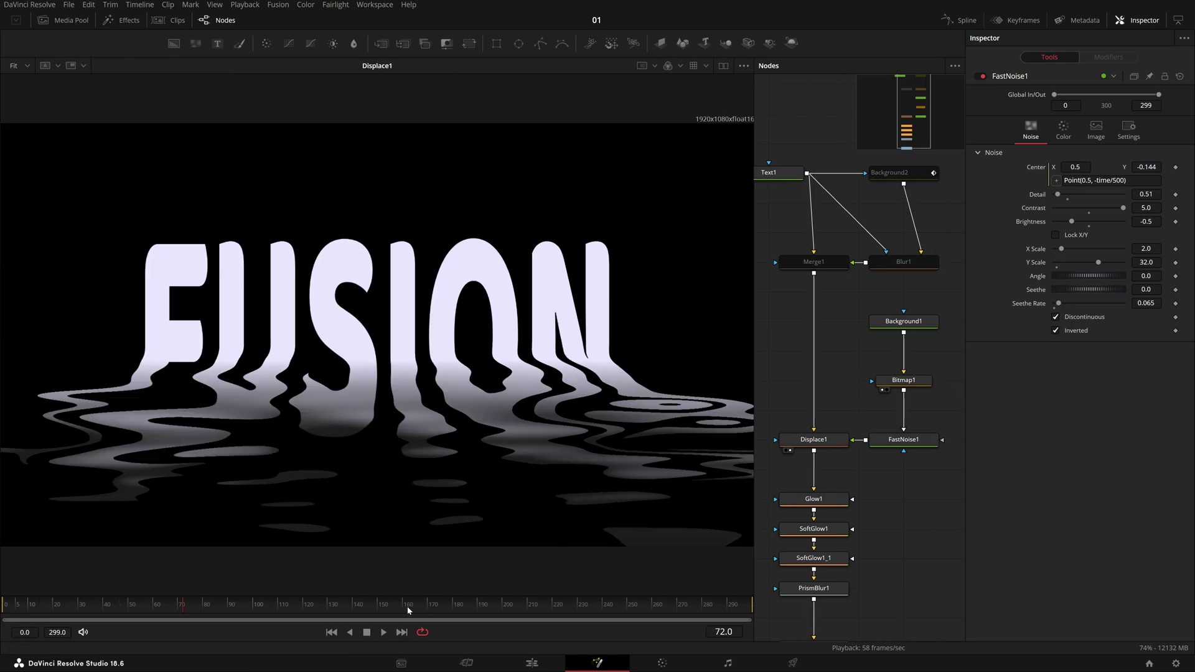
pyautogui.click(384, 633)
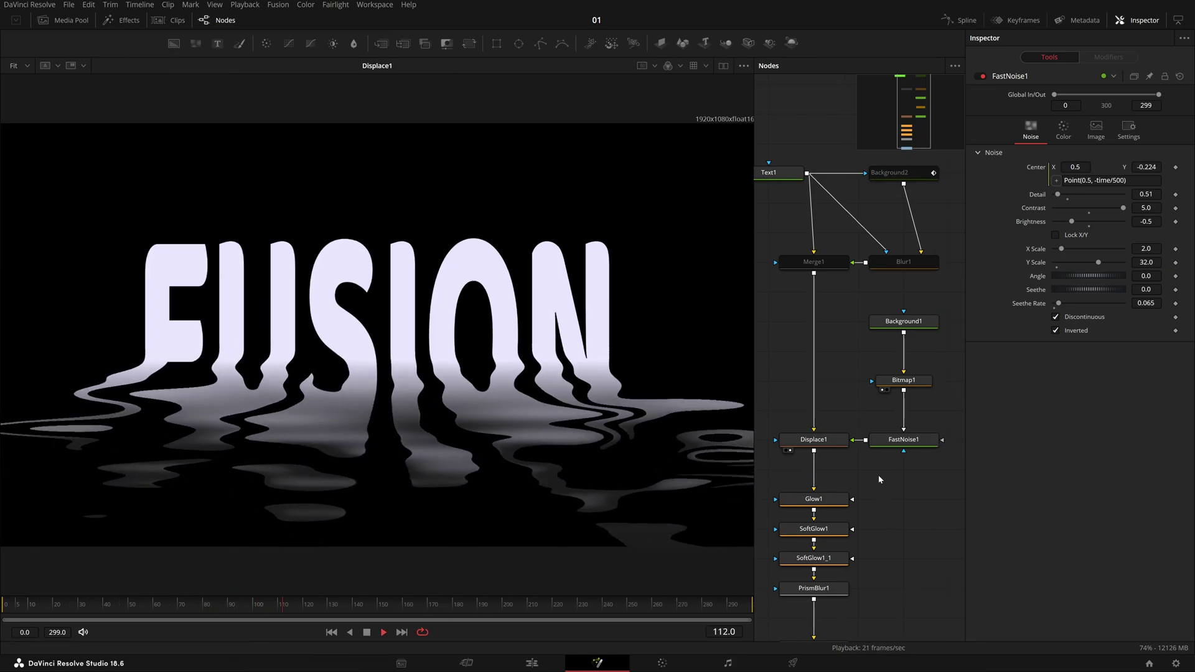
# Step: Reconnect Bitmap1 to FastNoise1 as its Noise Detail Map and watch the displaced text
pyautogui.moveTo(904, 427)
pyautogui.mouseDown()
pyautogui.moveTo(916, 424)
pyautogui.moveTo(902, 399)
pyautogui.moveTo(913, 437)
pyautogui.mouseUp()
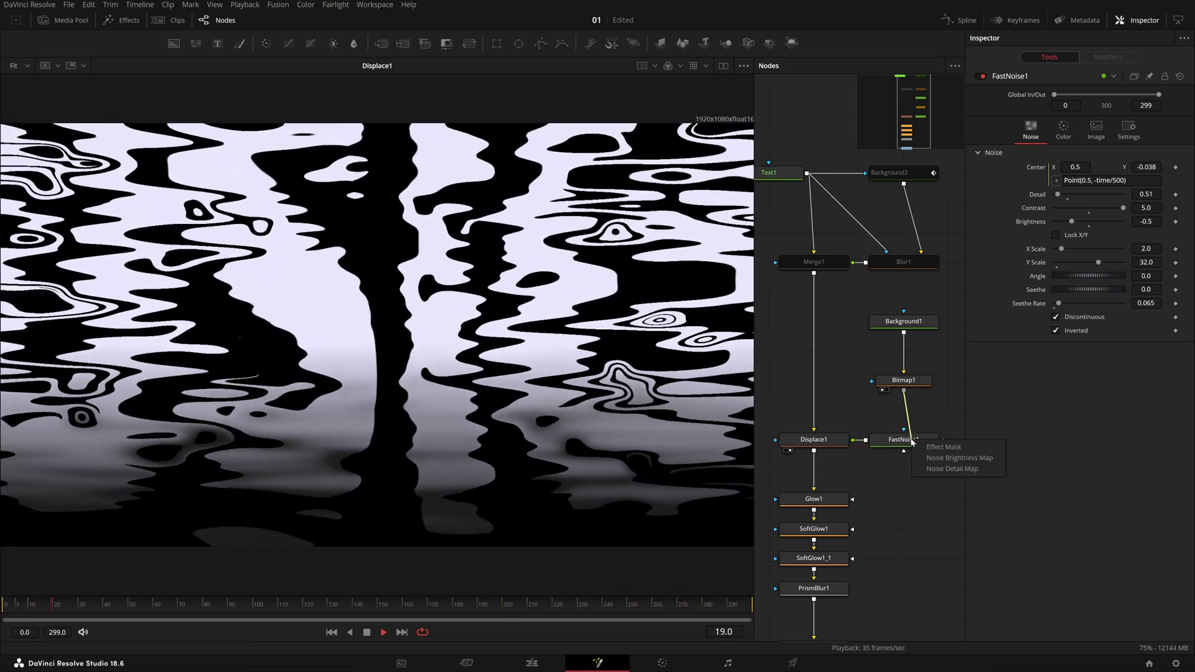
pyautogui.click(937, 470)
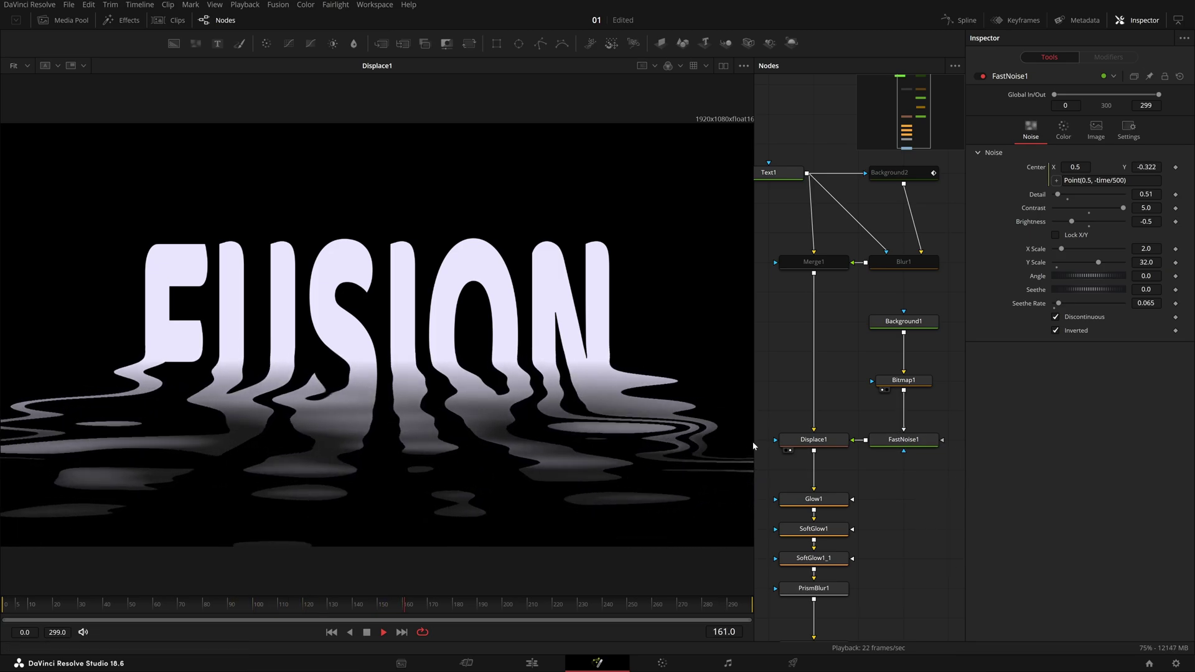
pyautogui.moveTo(65, 192); pyautogui.dragTo(458, 540)
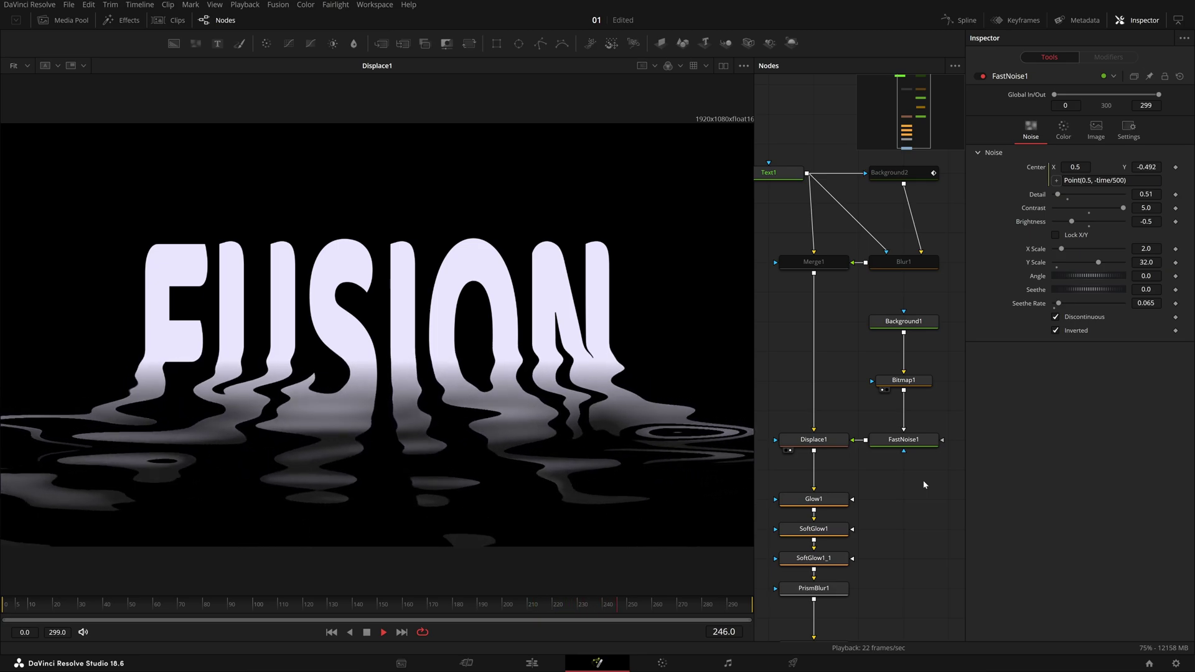
# Step: Select Glow1 below Displace1 and preview its result in the viewer
pyautogui.moveTo(884, 534); pyautogui.dragTo(919, 457)
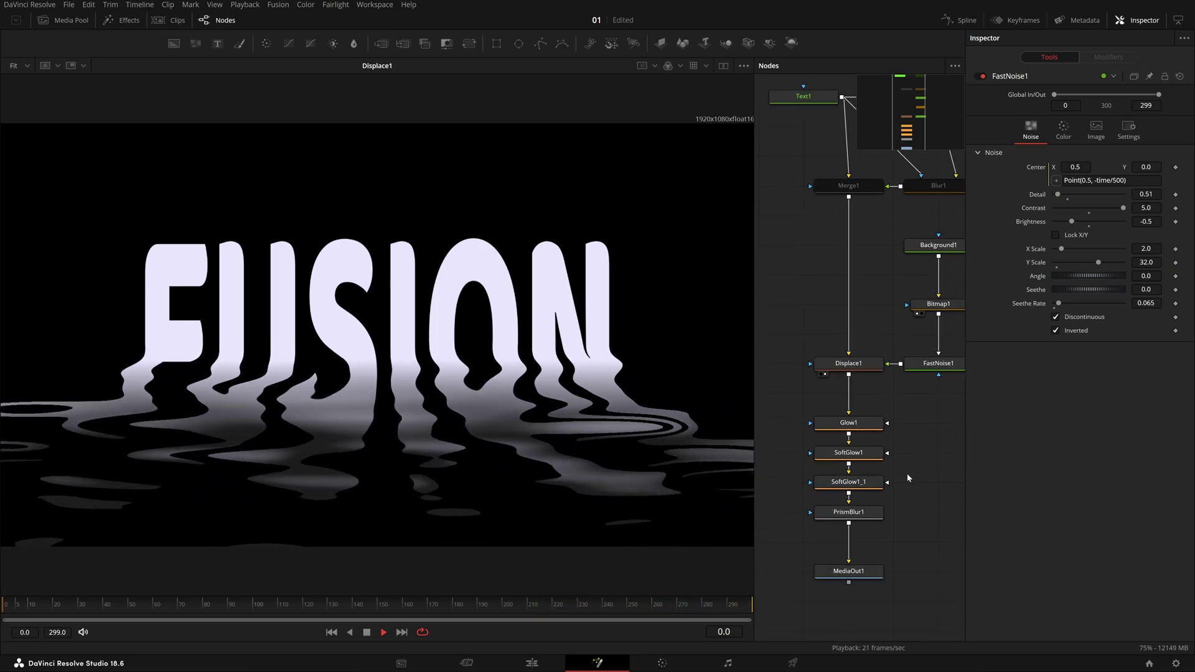
pyautogui.click(865, 428)
pyautogui.press('1')
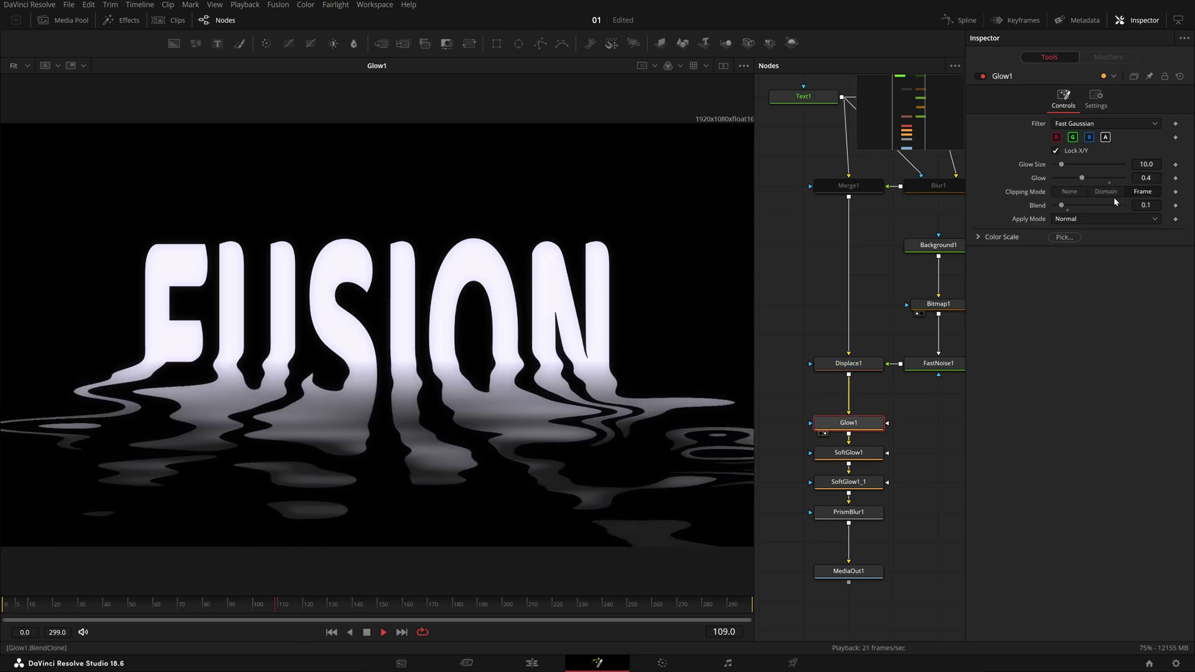
# Step: Inspect SoftGlow1, SoftGlow1_1 and PrismBlur1 one after another and preview how each changes the rippled text
pyautogui.click(840, 452)
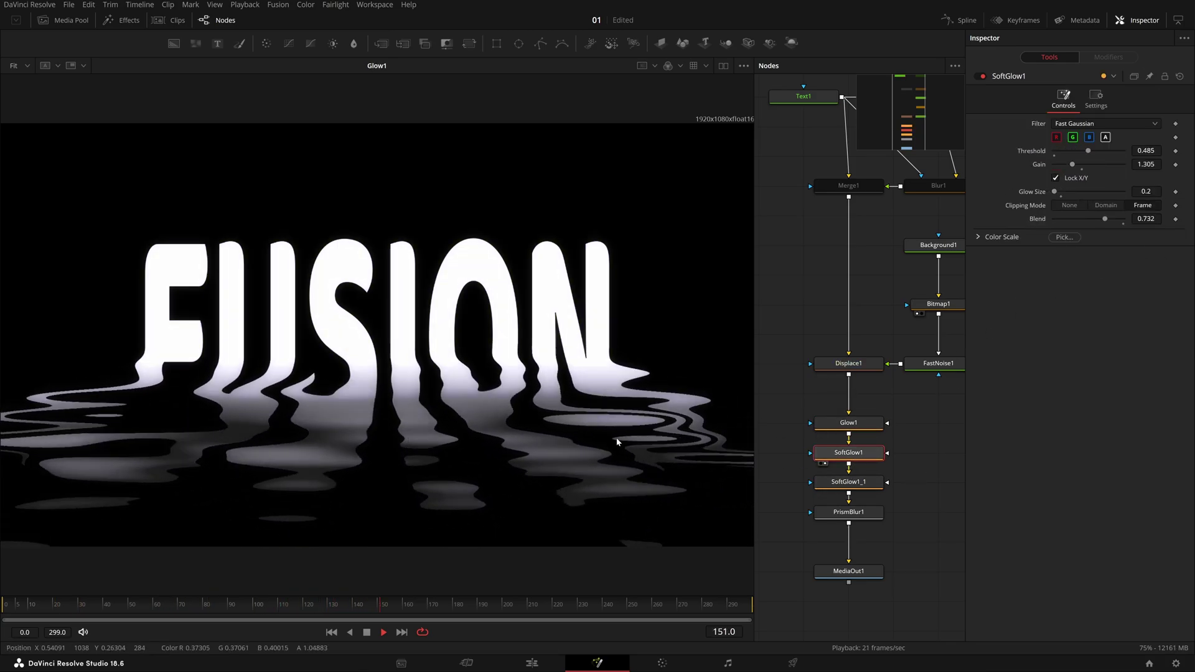
pyautogui.click(869, 454)
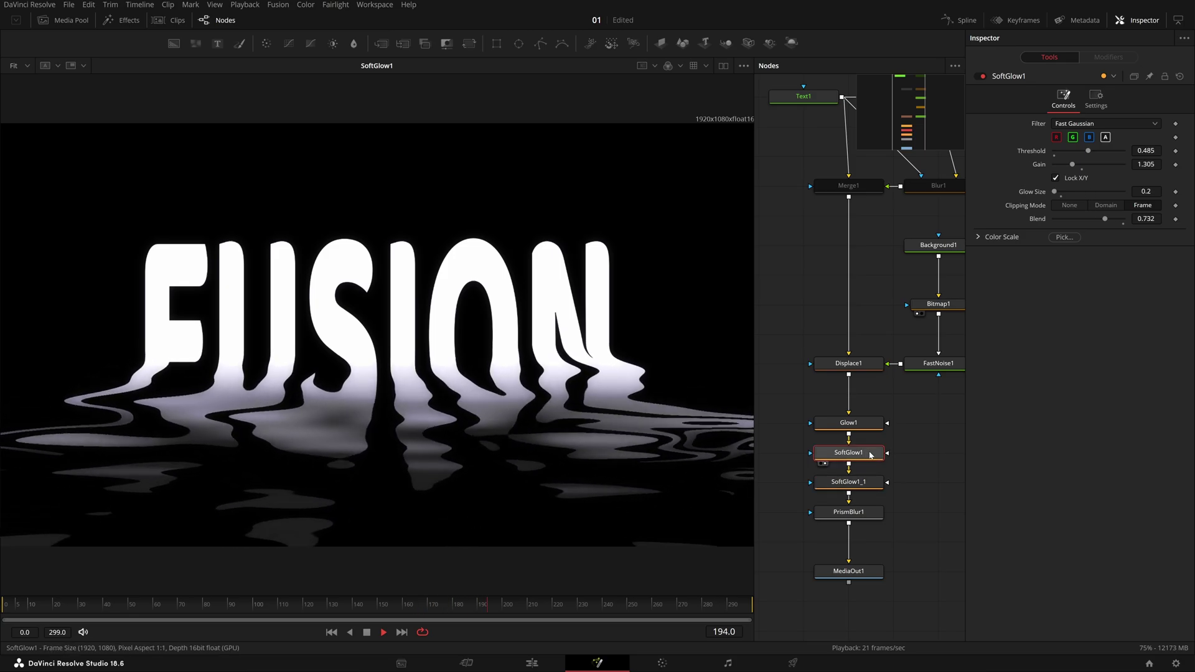
pyautogui.click(875, 478)
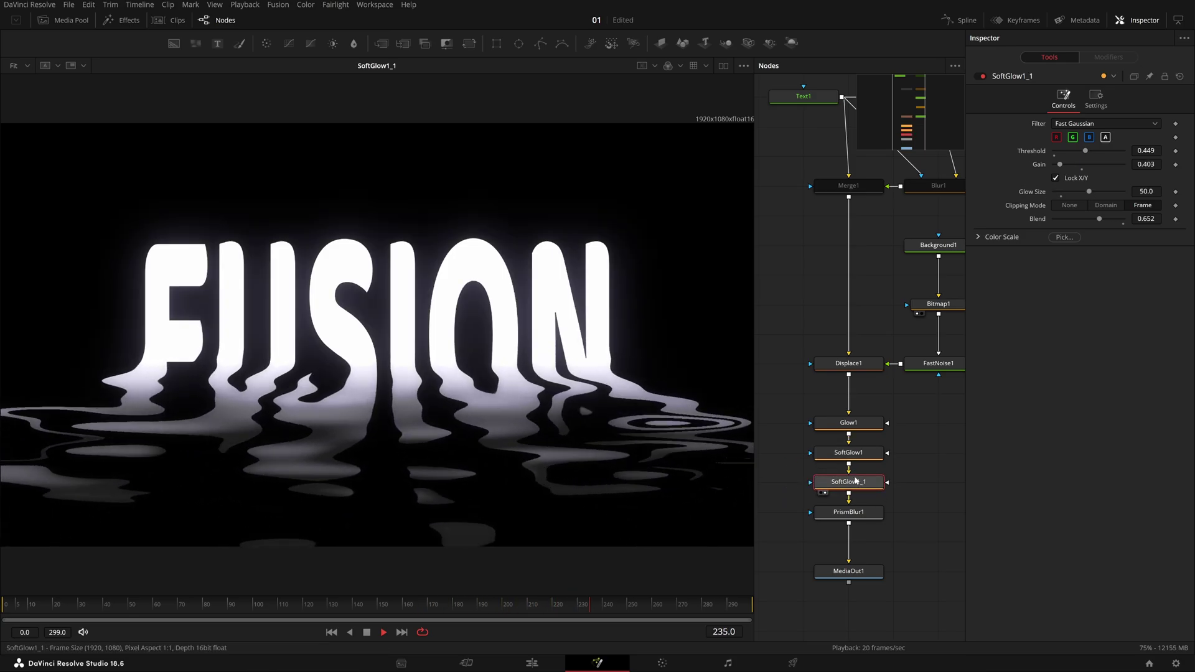
pyautogui.click(859, 511)
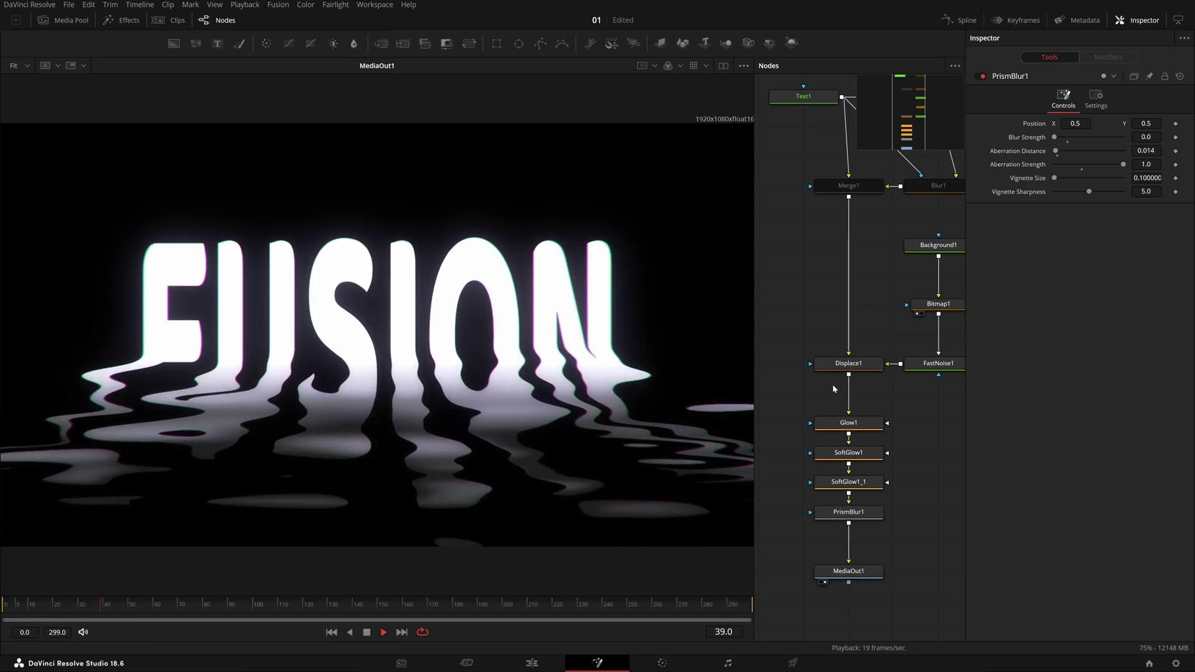
# Step: Enable the bypassed Background2 and Merge1 nodes above Displace1 while leaving Blur1 disabled
pyautogui.scroll(3, 858, 387)
pyautogui.moveTo(882, 390); pyautogui.dragTo(821, 417)
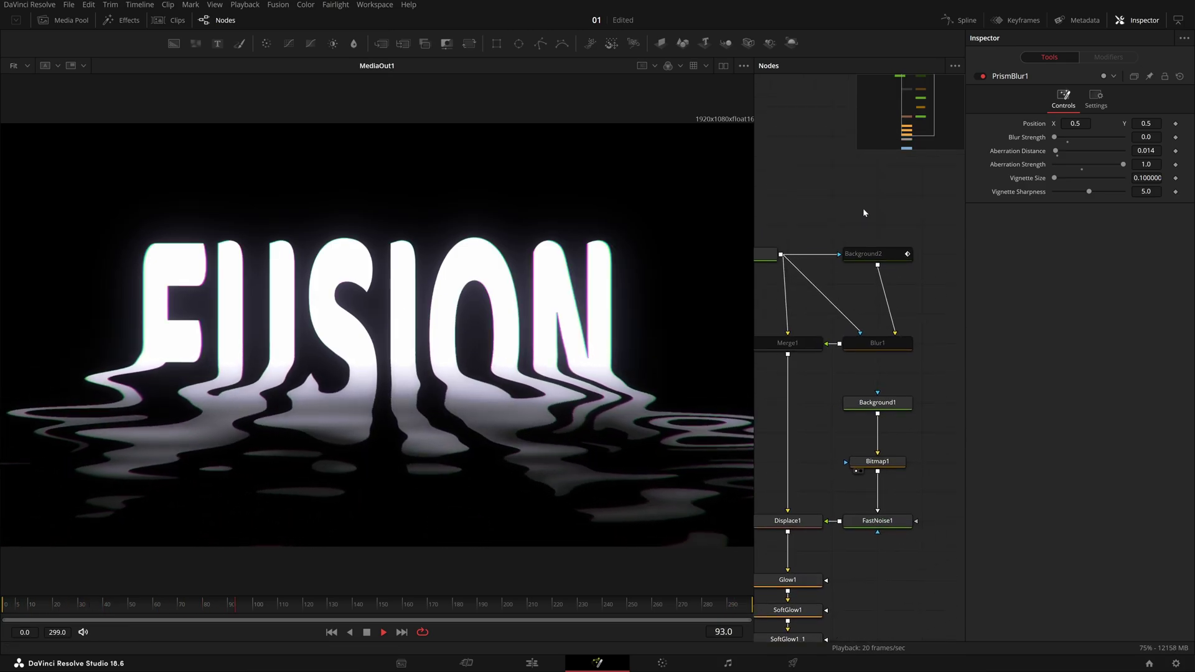
pyautogui.moveTo(920, 215); pyautogui.dragTo(841, 349)
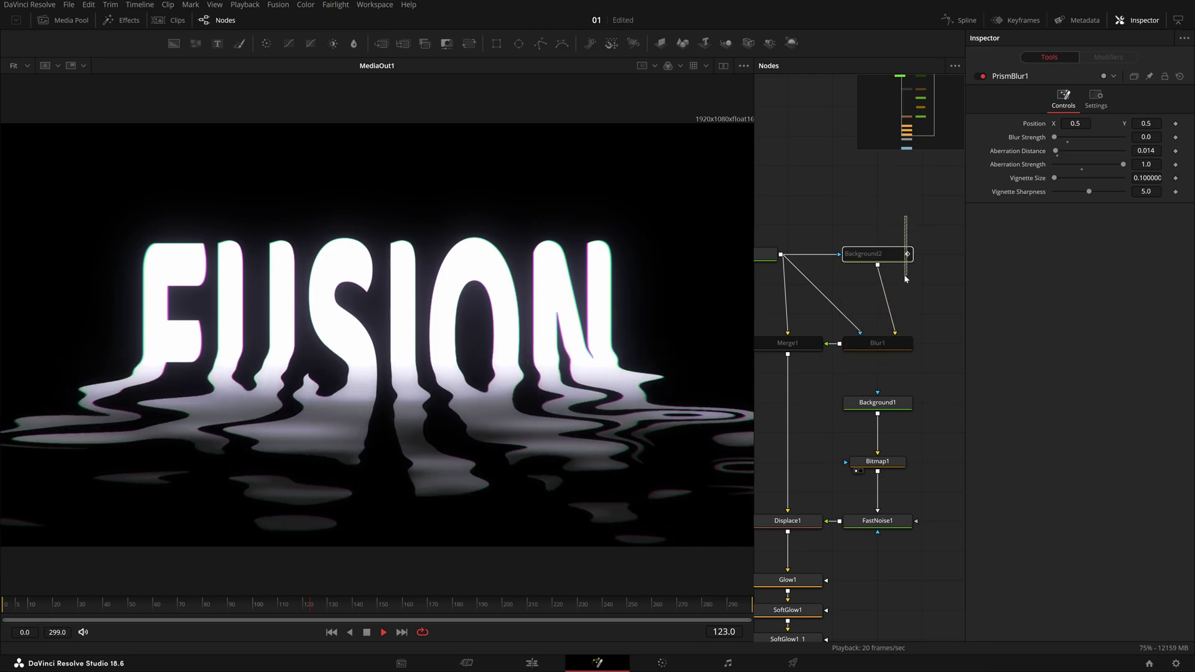
pyautogui.click(795, 346)
pyautogui.hotkey('ctrl', 'p')
pyautogui.press('Up')
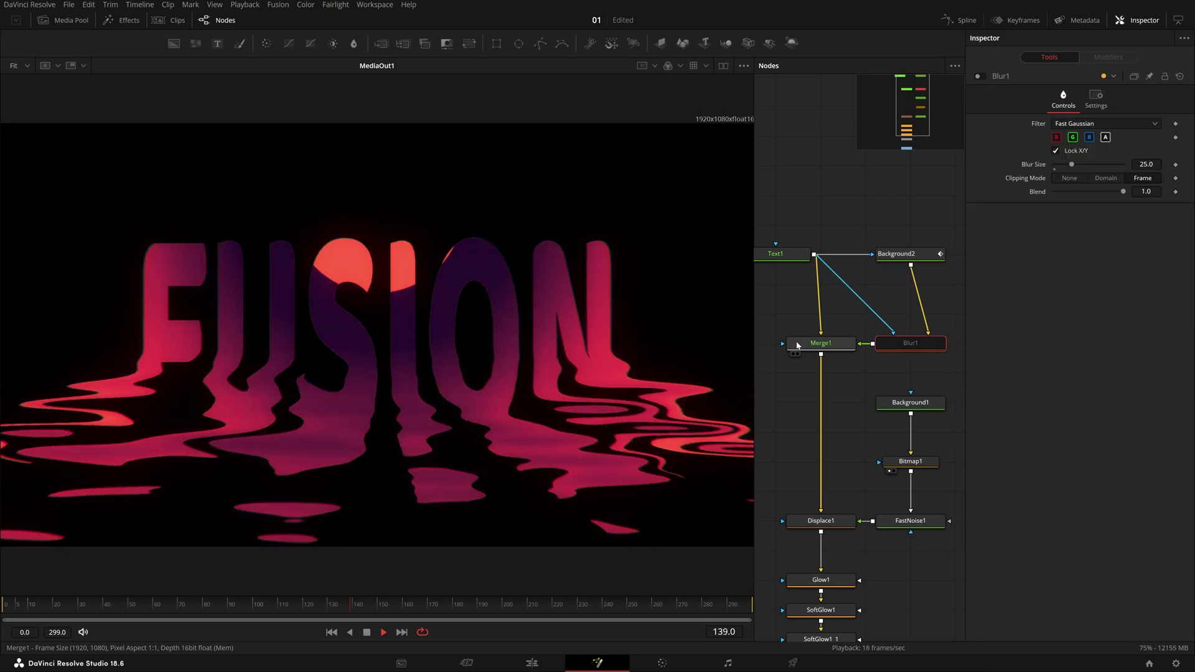
# Step: Compare versions 1, 2 and 3 of Background2's gradient on the rippled text
pyautogui.click(921, 257)
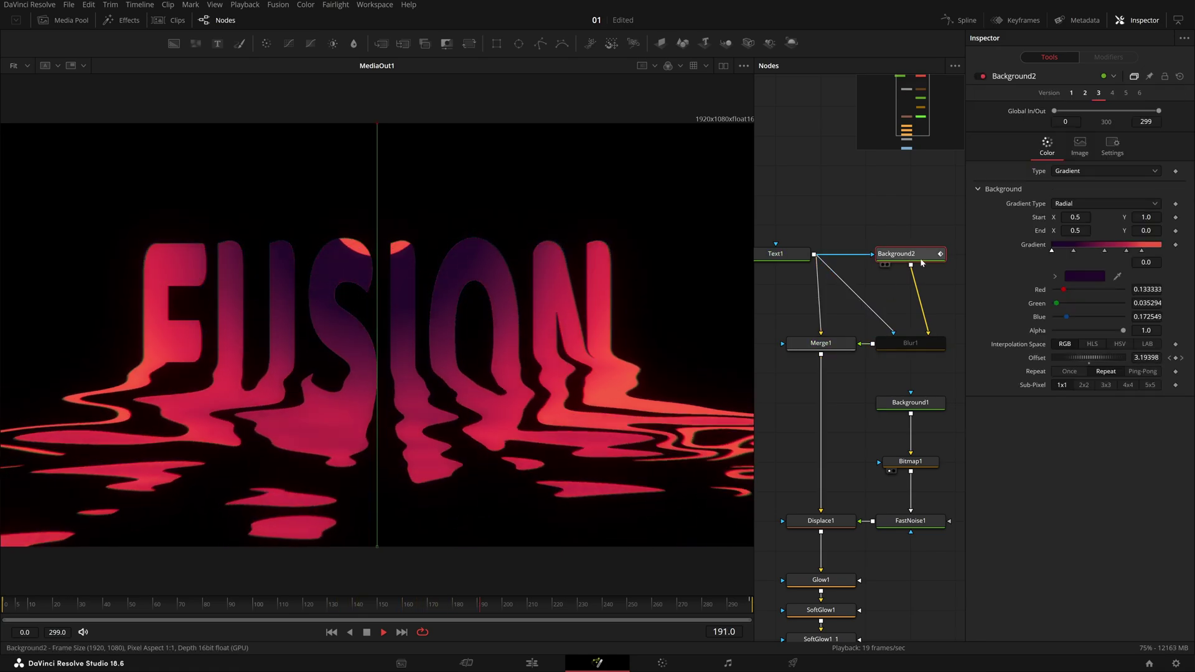
pyautogui.click(910, 205)
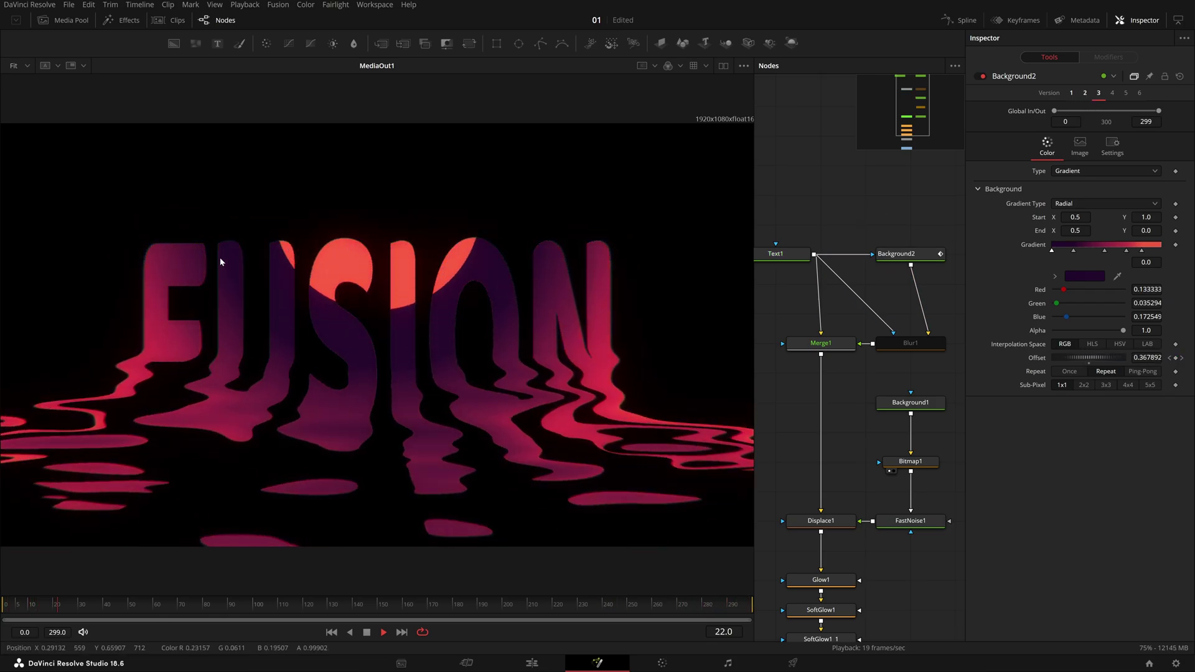
pyautogui.moveTo(187, 215); pyautogui.dragTo(730, 505)
pyautogui.click(1072, 93)
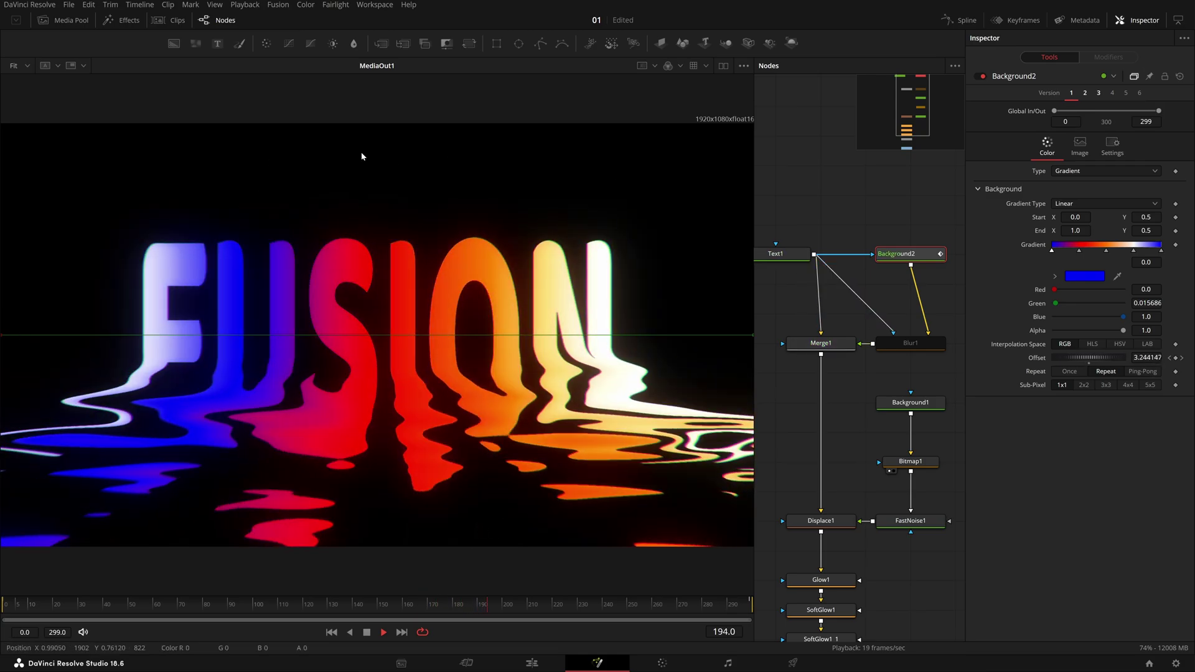
pyautogui.click(1085, 93)
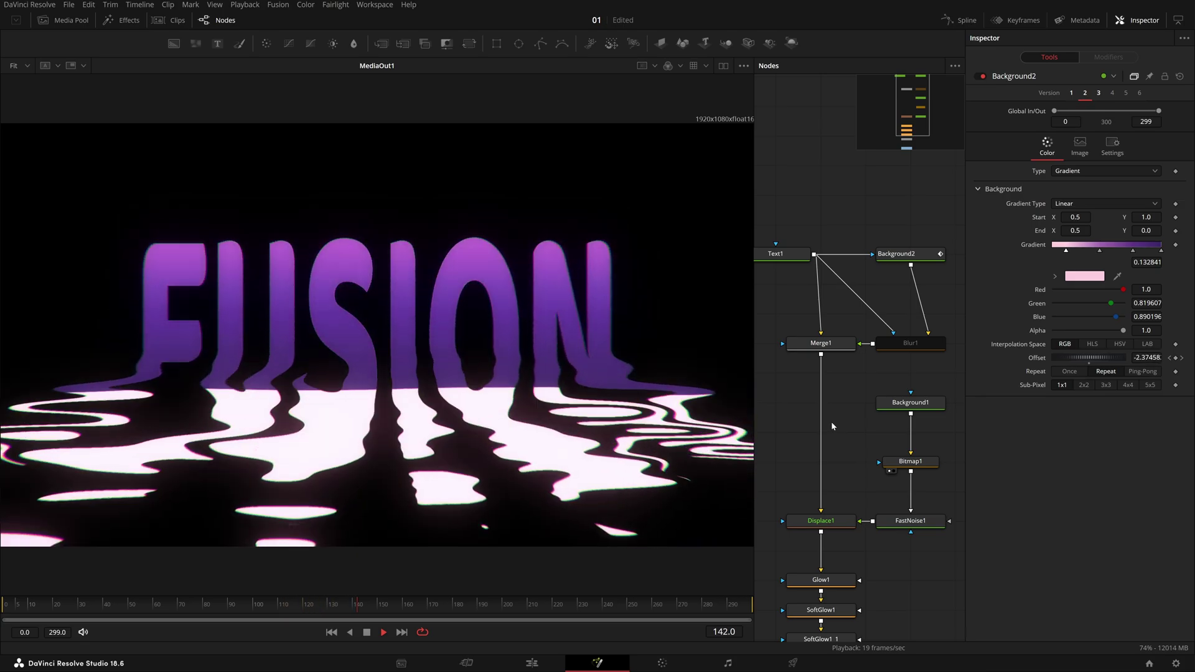
pyautogui.click(1099, 93)
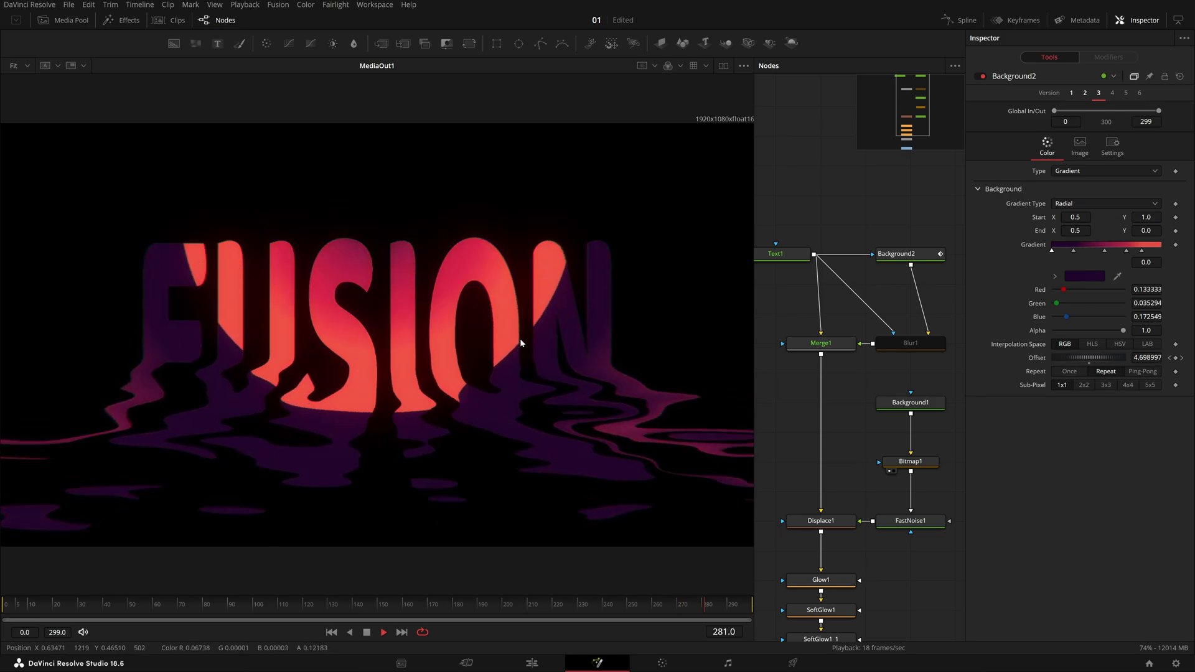
# Step: Enable Blur1 without its Text1 mask connection and preview its output in the viewer
pyautogui.click(920, 341)
pyautogui.click(982, 76)
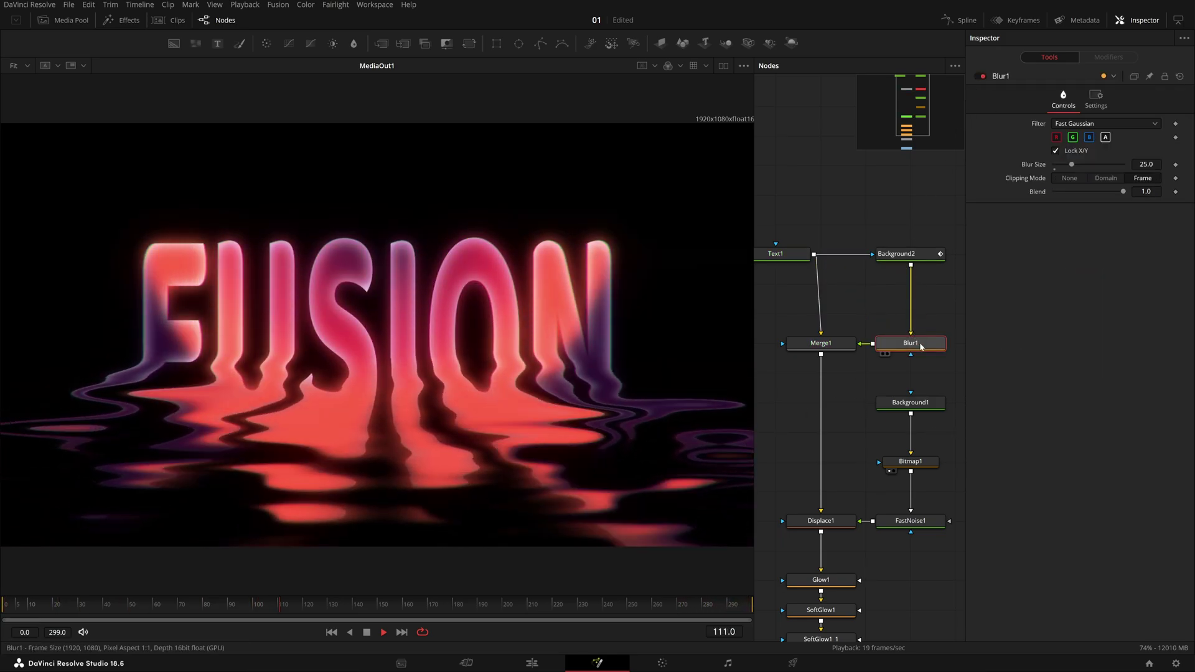
pyautogui.press('2')
# Step: Disconnect Text1 from Background2's mask and preview the full-frame gradient
pyautogui.click(923, 256)
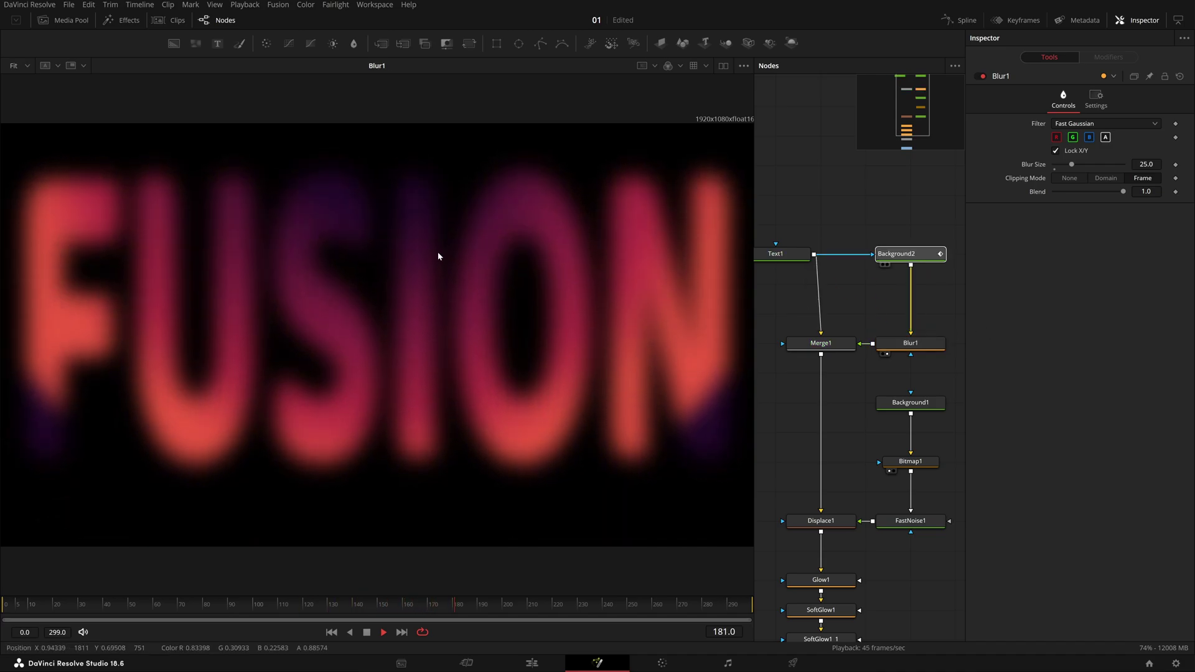
pyautogui.moveTo(440, 257); pyautogui.dragTo(435, 257)
pyautogui.moveTo(890, 288); pyautogui.dragTo(864, 401)
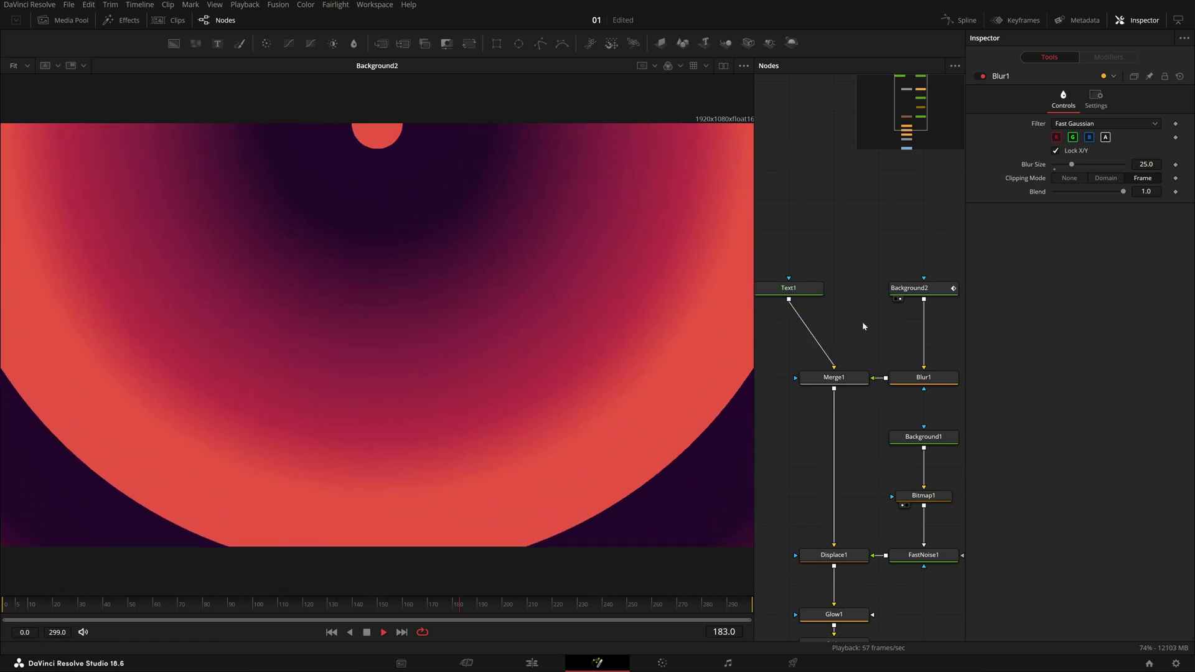
# Step: Compare the unmasked full-frame gradients in Background2's versions 1, 2 and 3
pyautogui.click(930, 290)
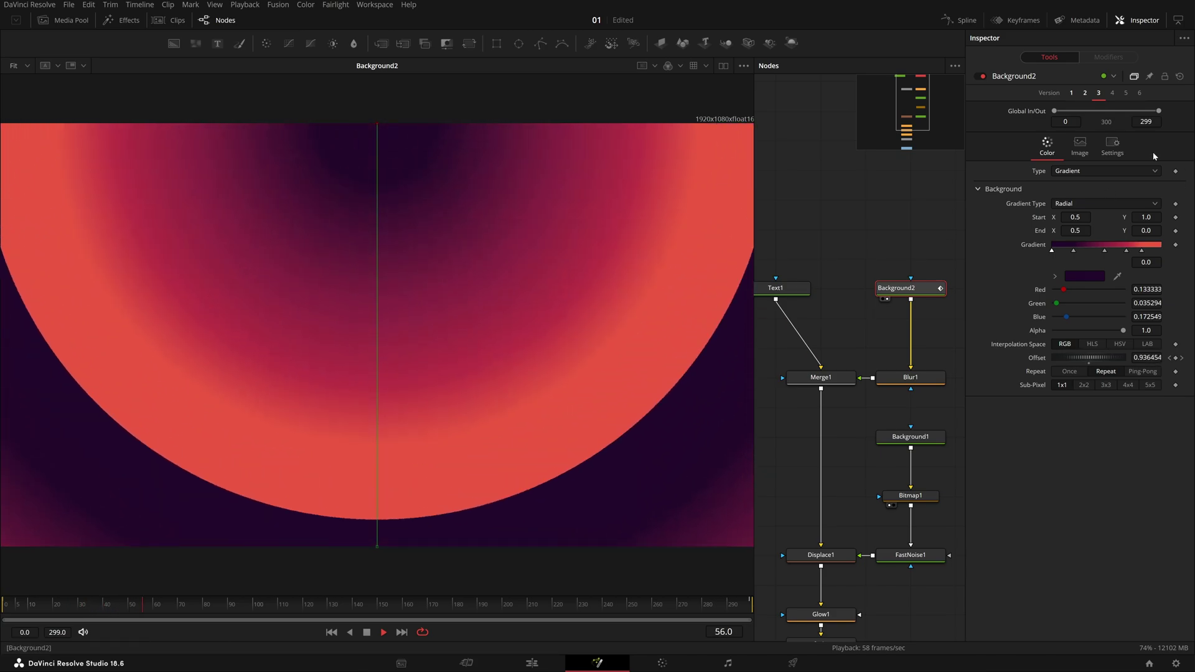
pyautogui.click(1071, 92)
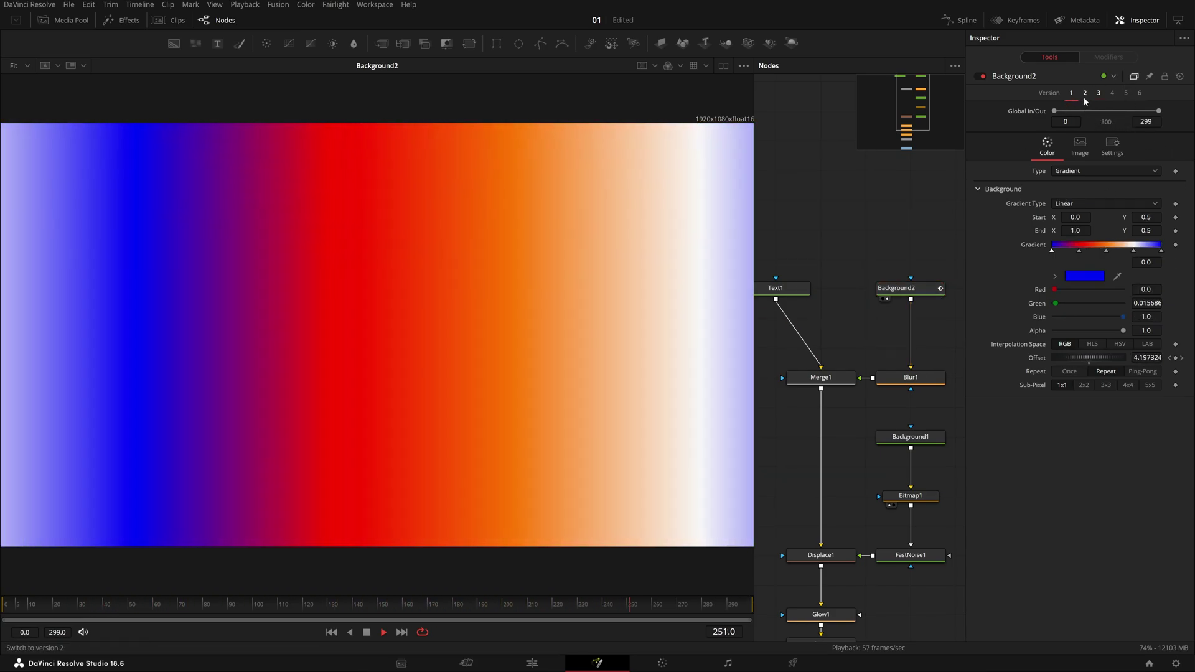
pyautogui.click(1085, 94)
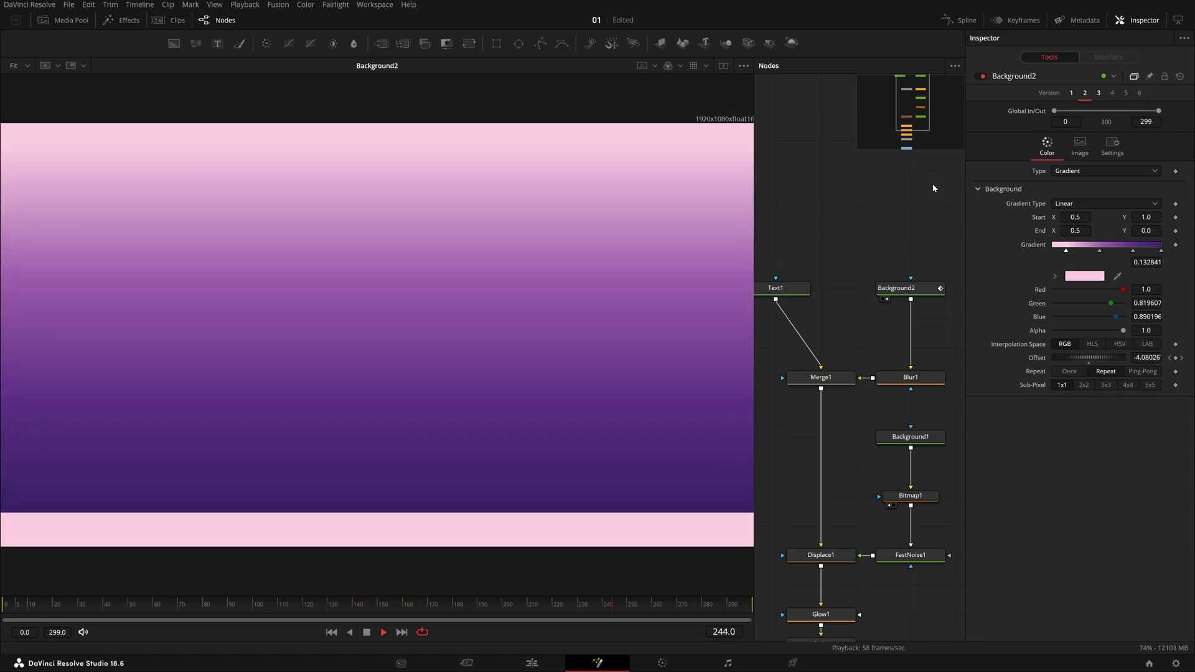
pyautogui.click(1098, 93)
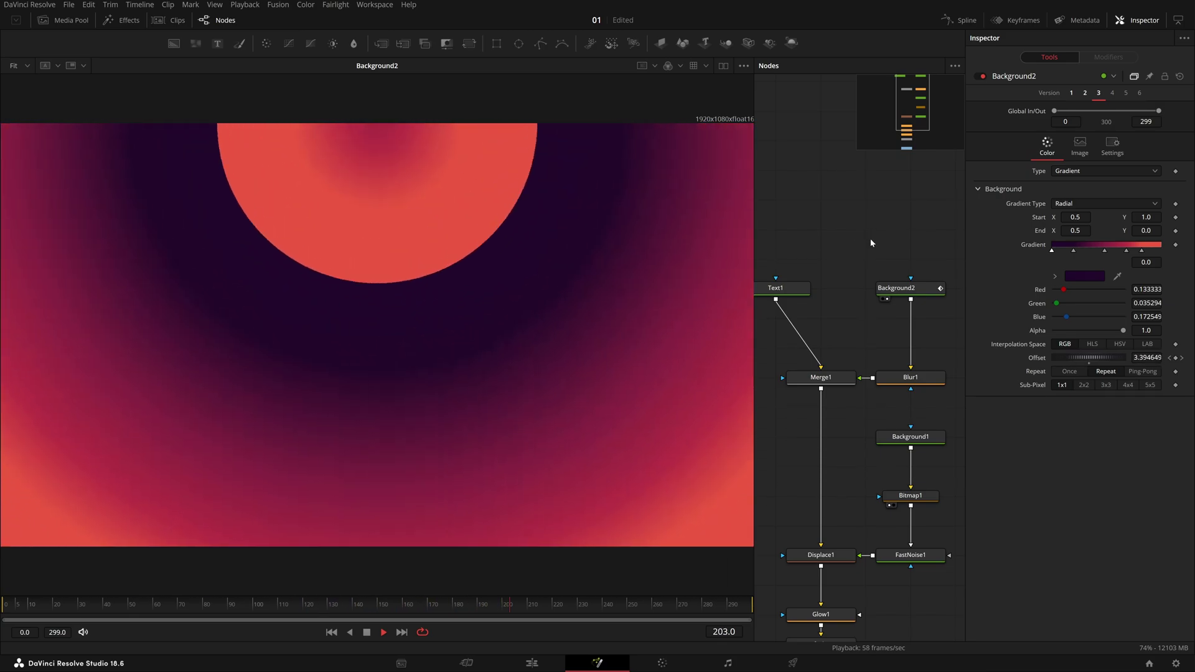
pyautogui.click(1071, 93)
pyautogui.click(1088, 95)
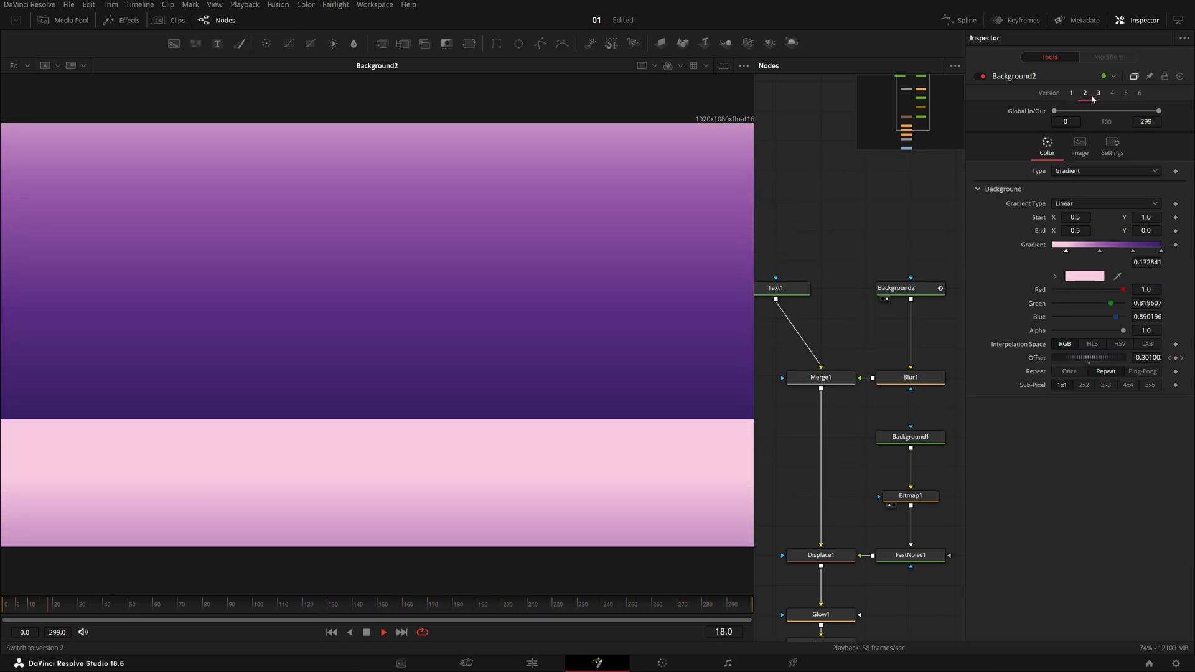
pyautogui.click(1098, 93)
pyautogui.click(1071, 93)
pyautogui.click(1085, 93)
pyautogui.click(1072, 93)
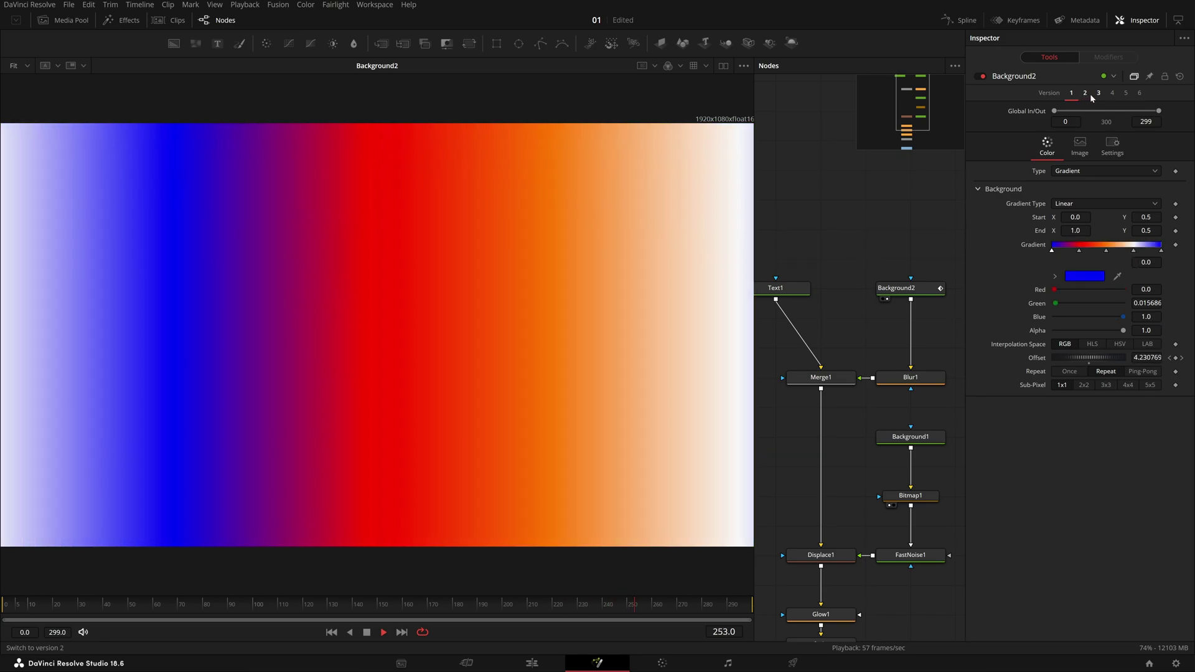
pyautogui.click(1099, 92)
pyautogui.click(1072, 92)
pyautogui.click(1085, 92)
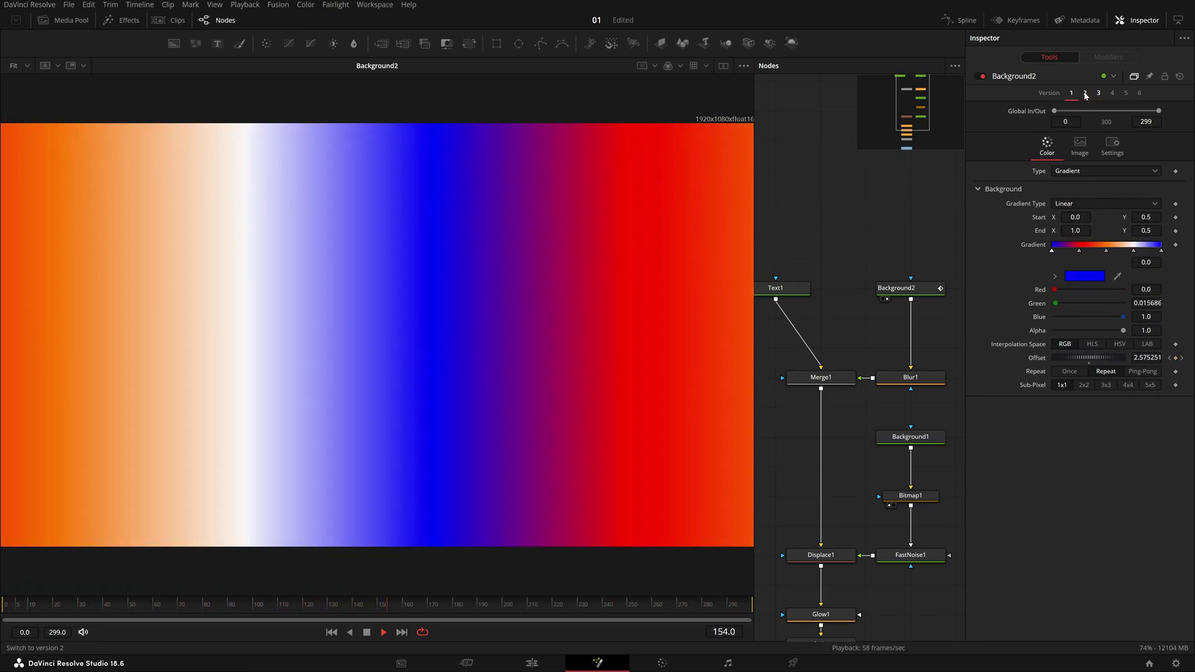
pyautogui.click(1098, 93)
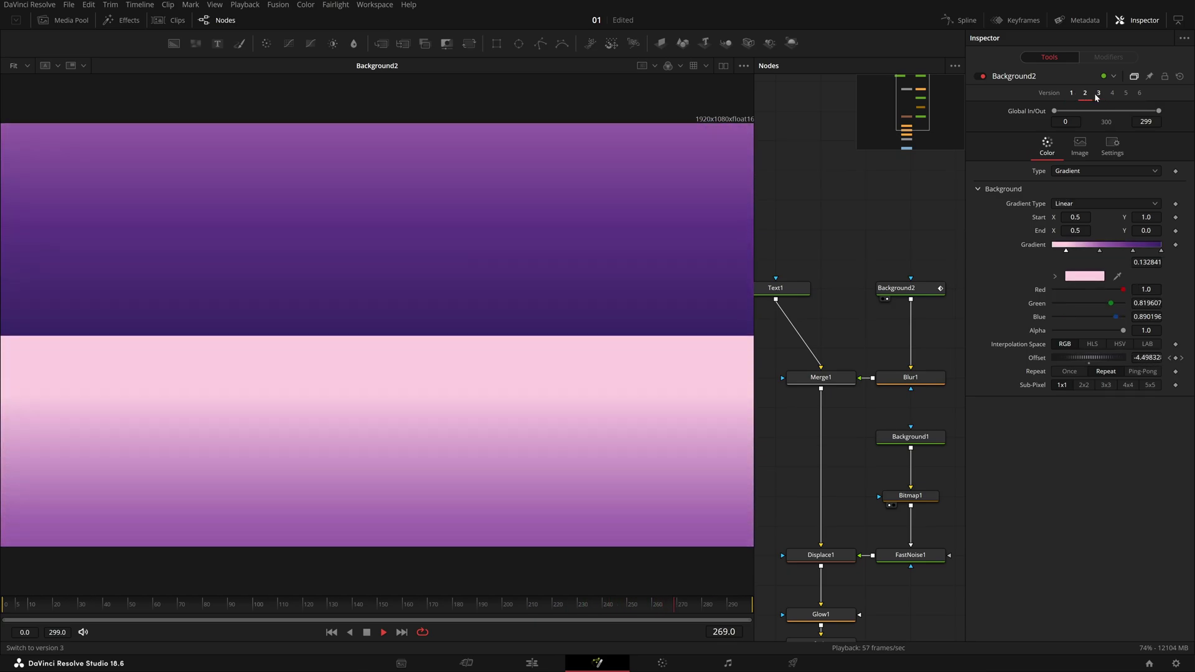
pyautogui.click(1098, 94)
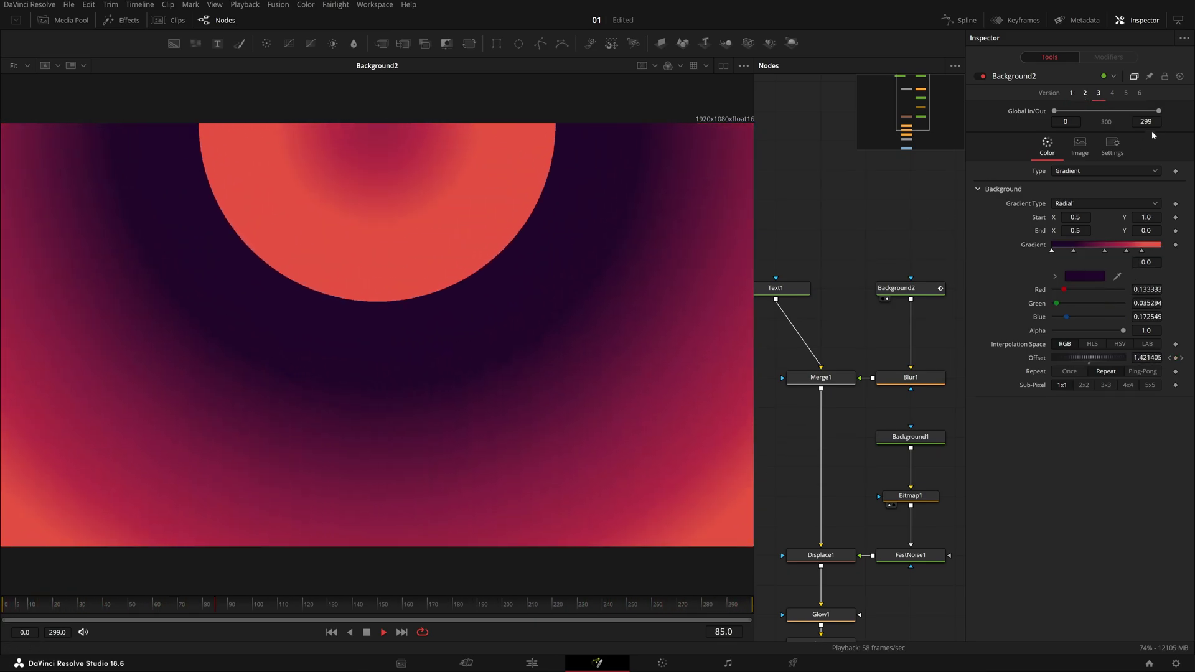
pyautogui.click(1085, 92)
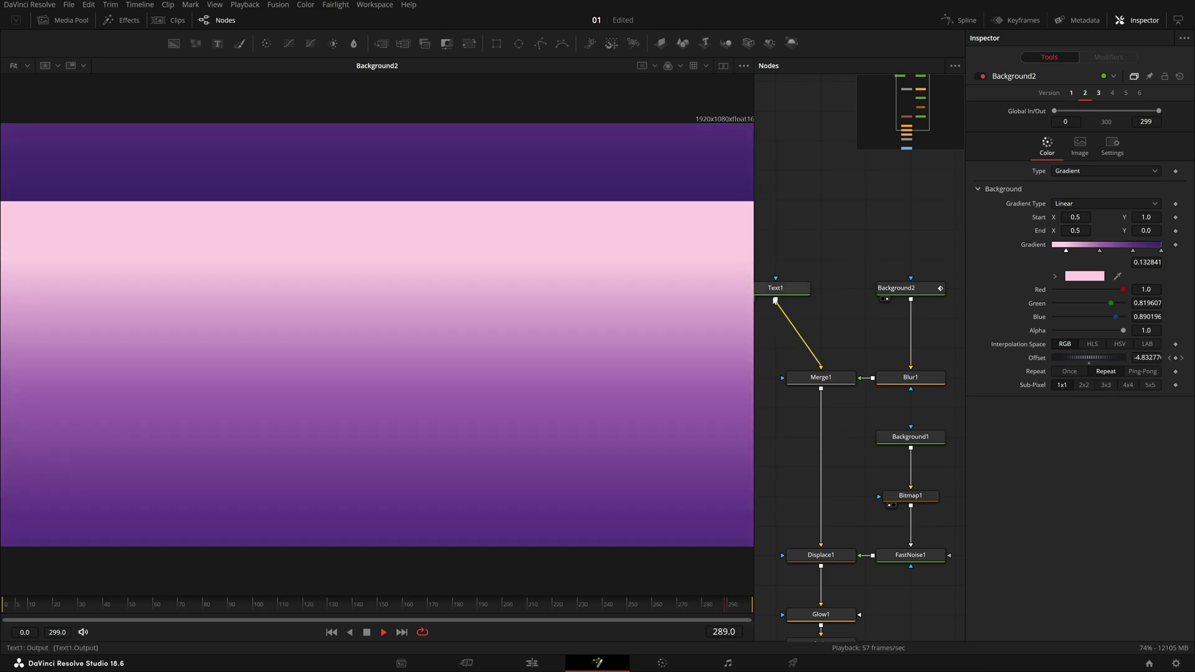
# Step: Reconnect Text1 as Background2's mask and cycle through the versions on the text, ending on version 2
pyautogui.press('1')
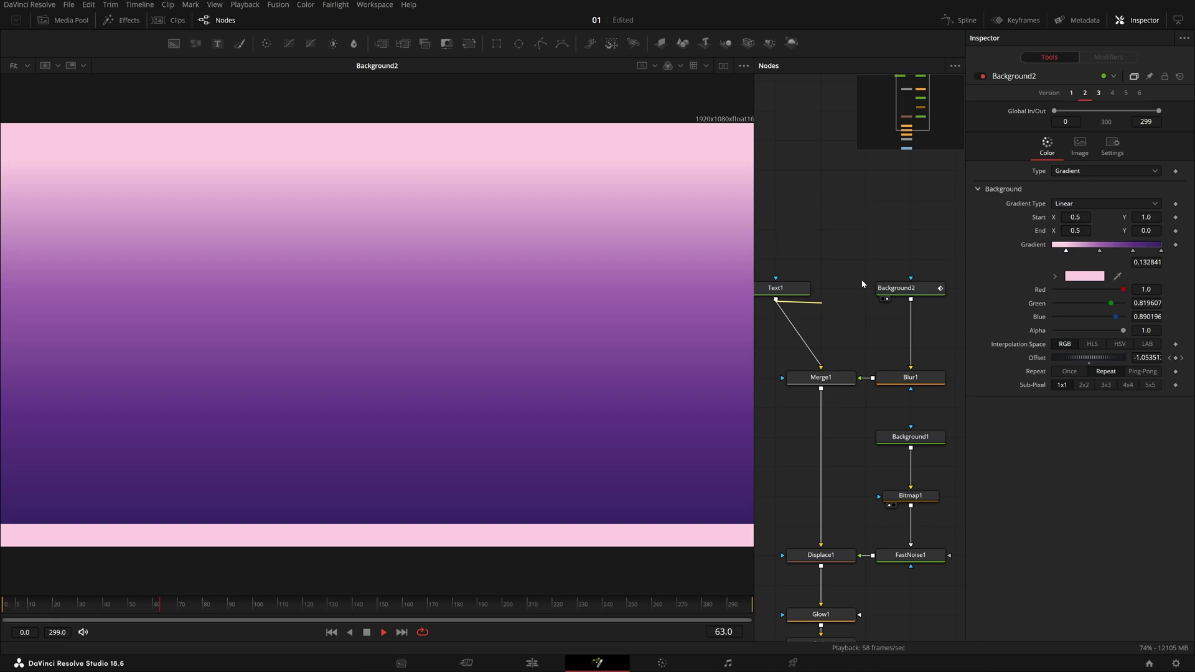
pyautogui.moveTo(862, 284); pyautogui.dragTo(903, 283)
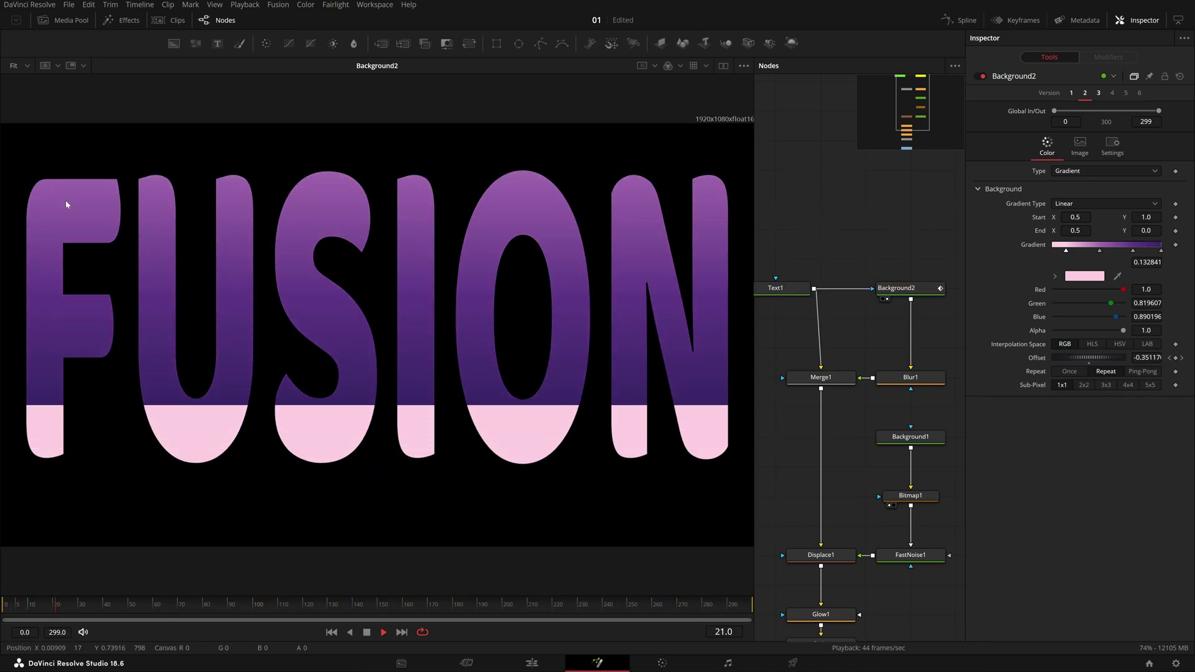
pyautogui.click(902, 289)
pyautogui.click(1099, 92)
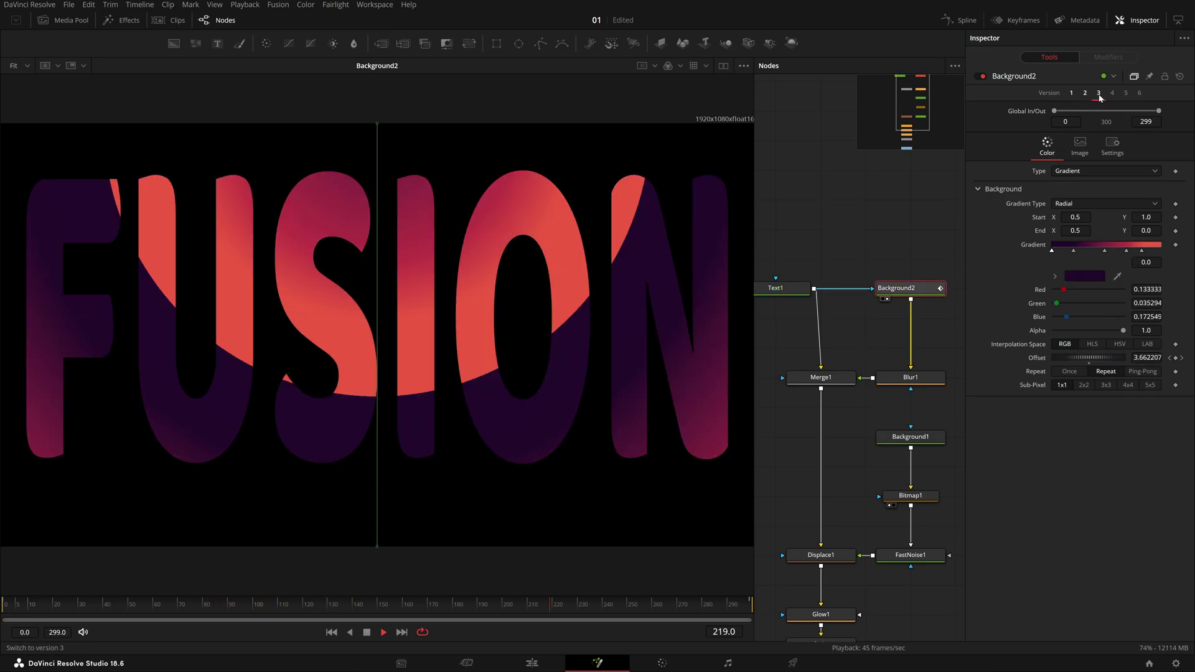
pyautogui.click(1071, 92)
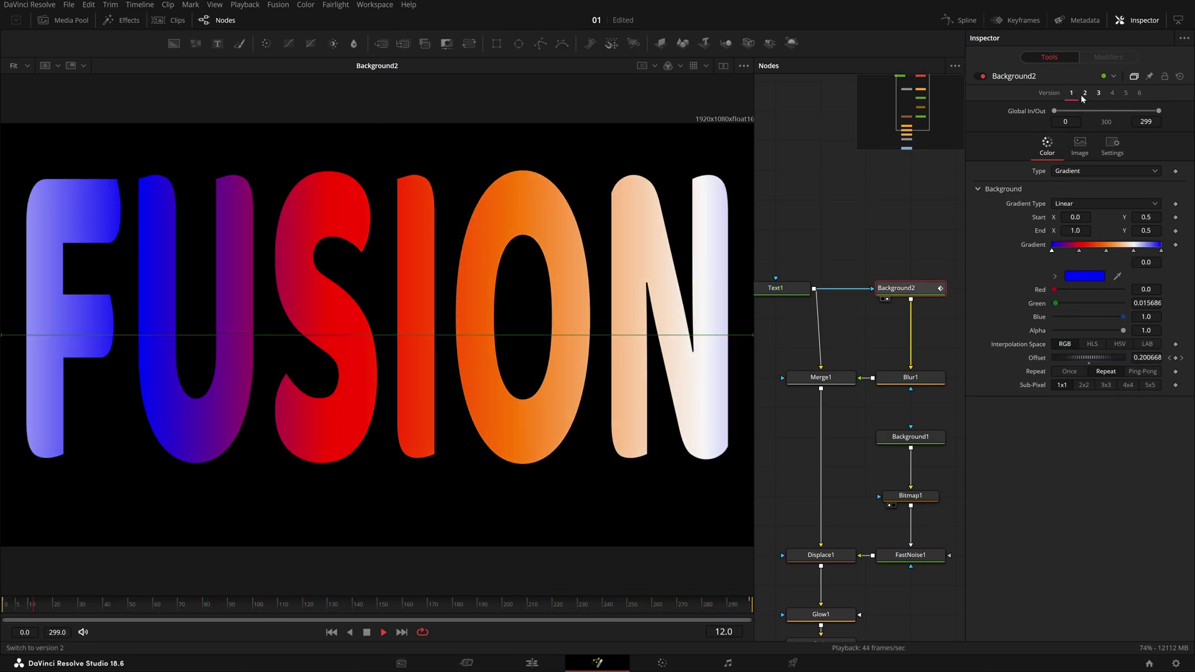
pyautogui.click(1086, 92)
pyautogui.click(871, 346)
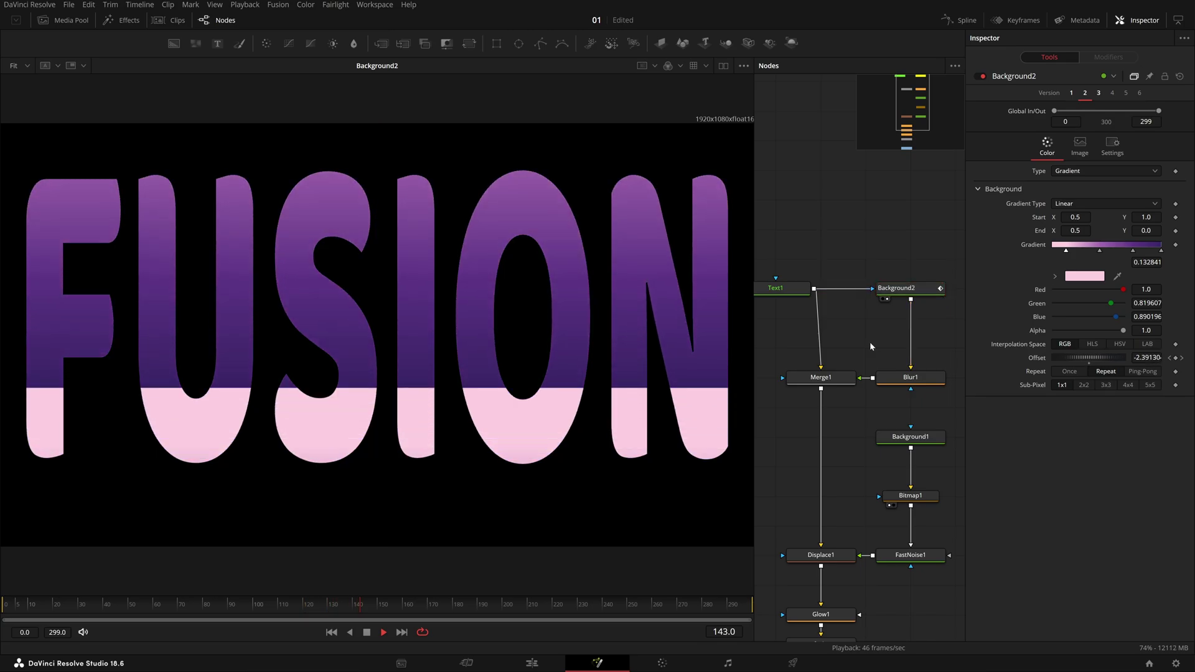
# Step: Disable Blur1 and preview Merge1's output in the viewer
pyautogui.click(895, 381)
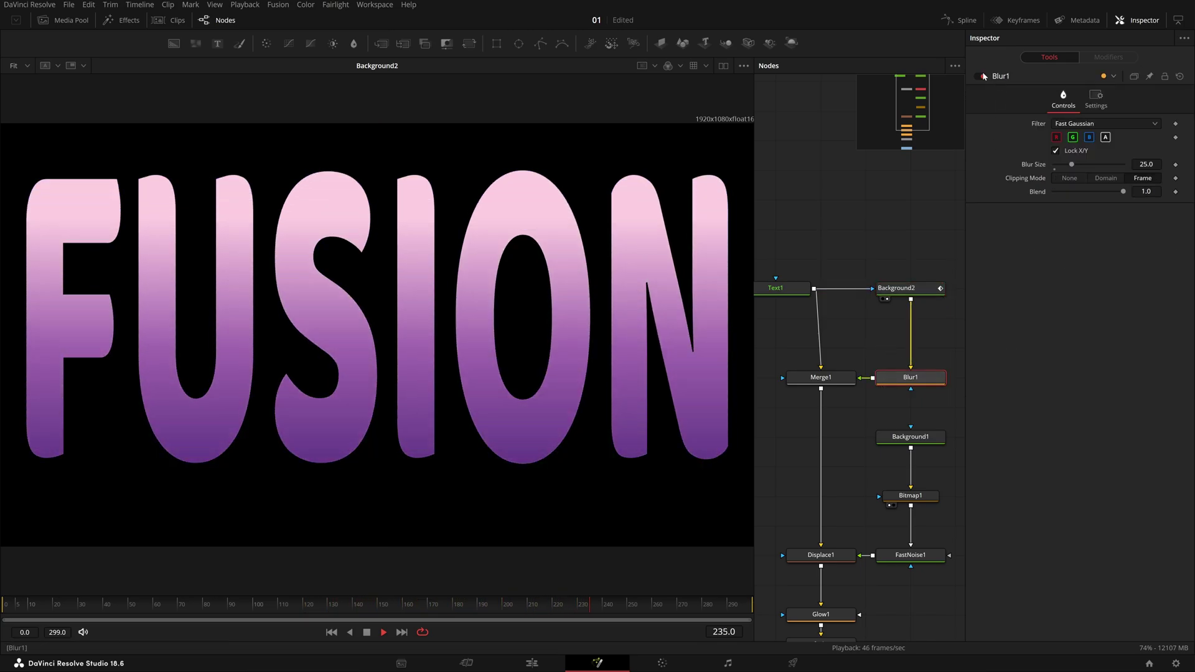
pyautogui.hotkey('ctrl', 'p')
pyautogui.click(797, 388)
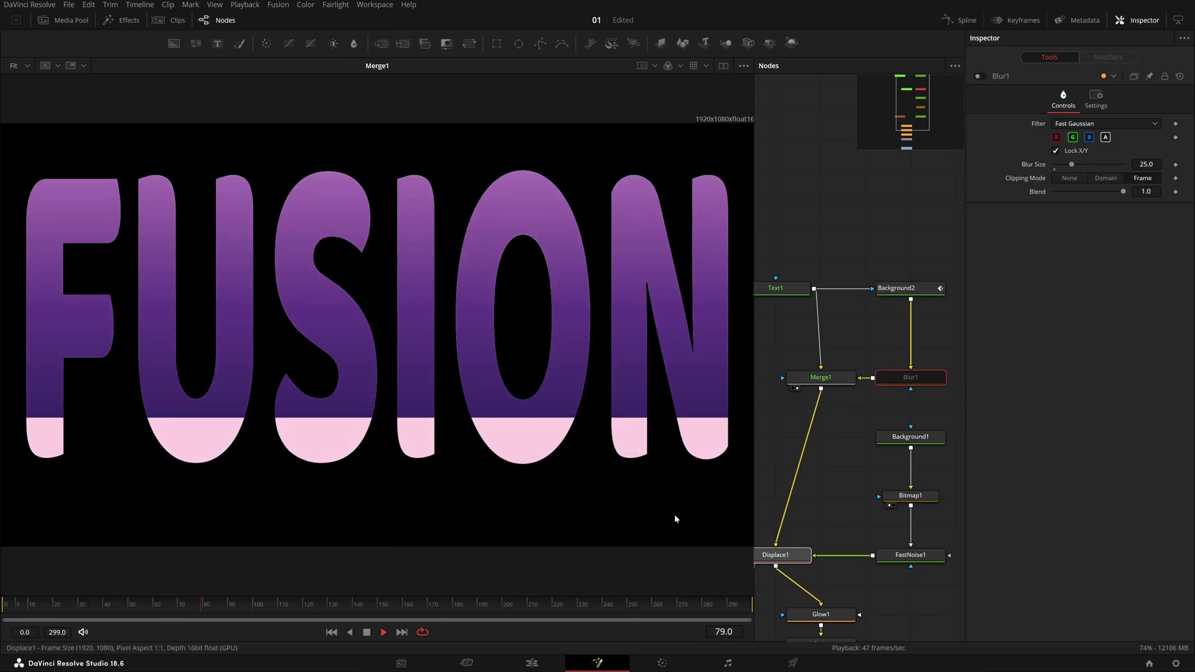
# Step: Show Displace1 in both viewers and enlarge the narrower one for a side-by-side view
pyautogui.click(795, 566)
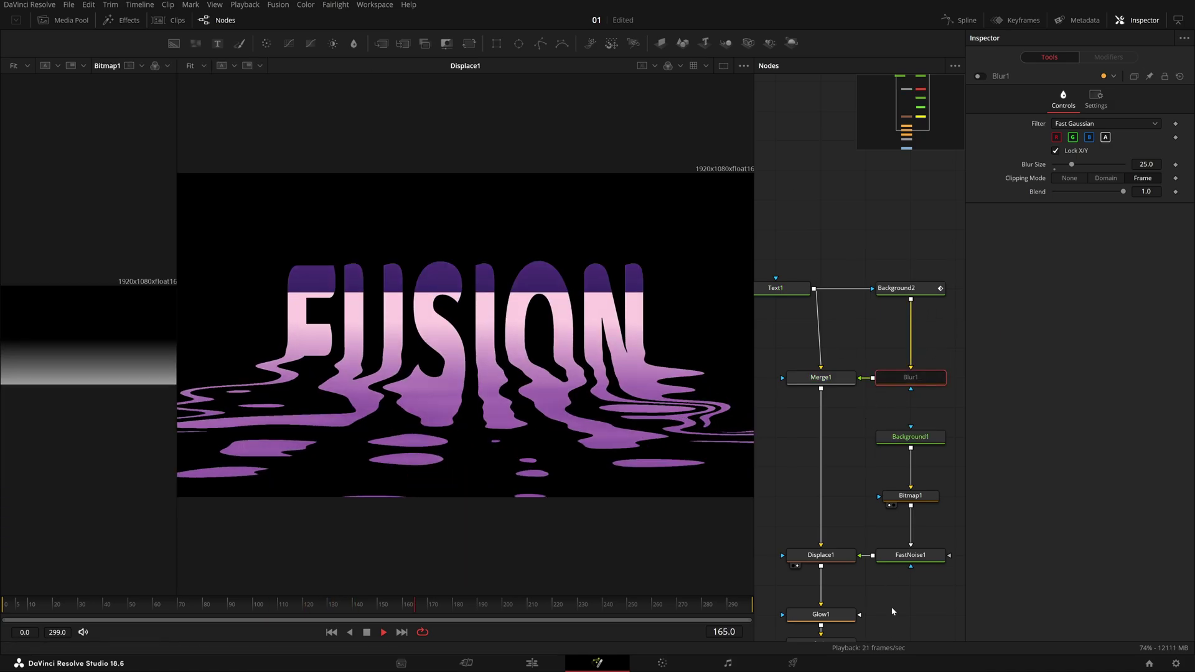
pyautogui.click(793, 566)
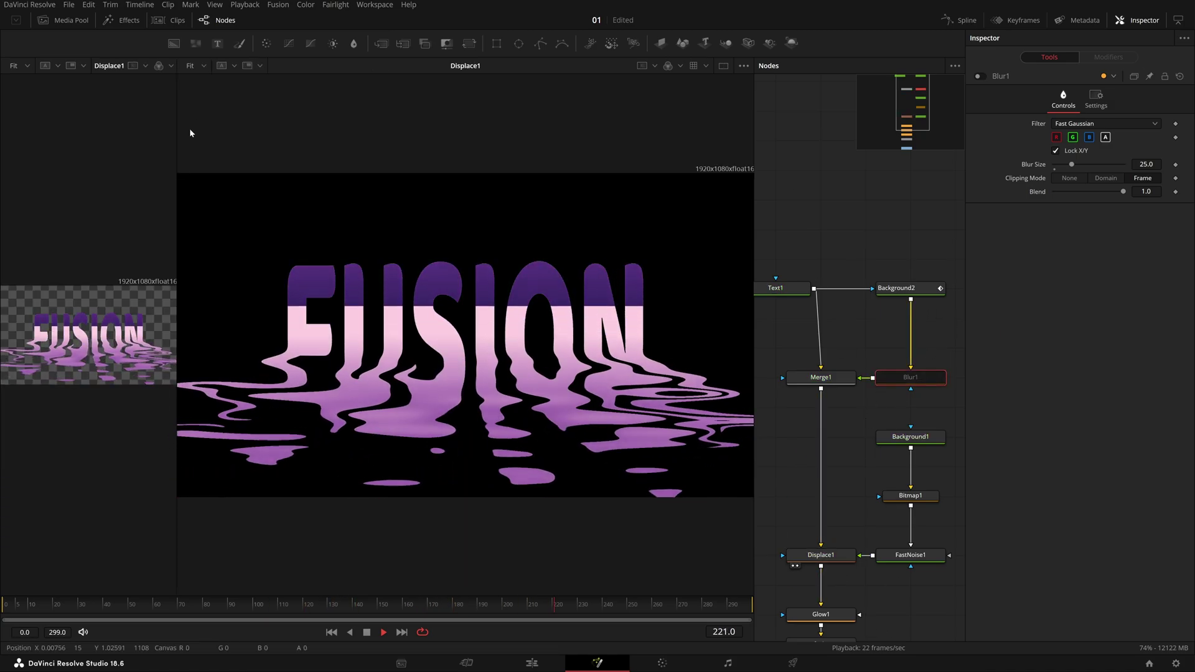
pyautogui.moveTo(177, 94); pyautogui.dragTo(300, 86)
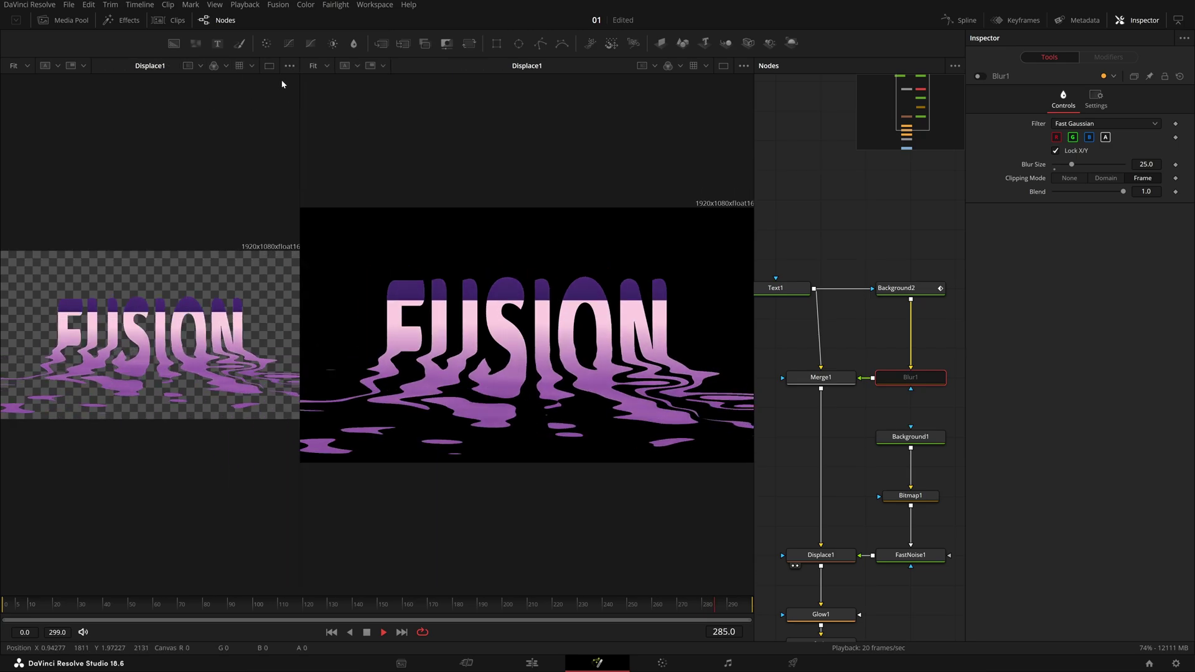
# Step: Turn off the checker underlay in the narrower Displace1 viewer and enlarge the other viewer
pyautogui.click(289, 66)
pyautogui.click(288, 138)
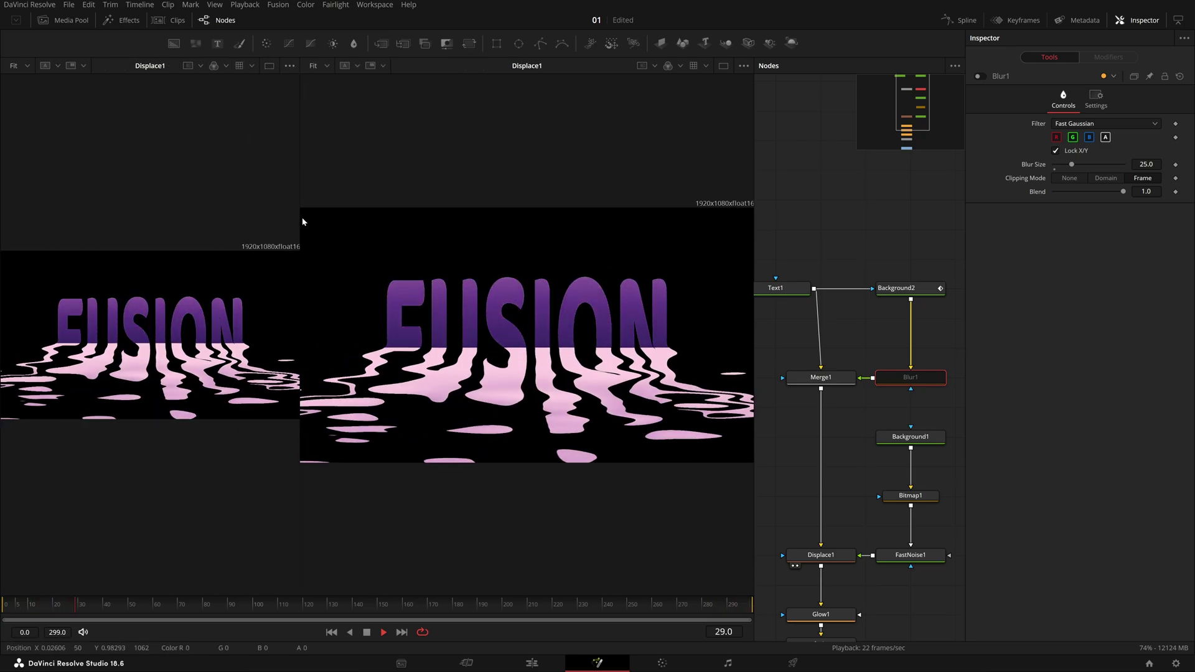
pyautogui.moveTo(302, 222); pyautogui.dragTo(223, 245)
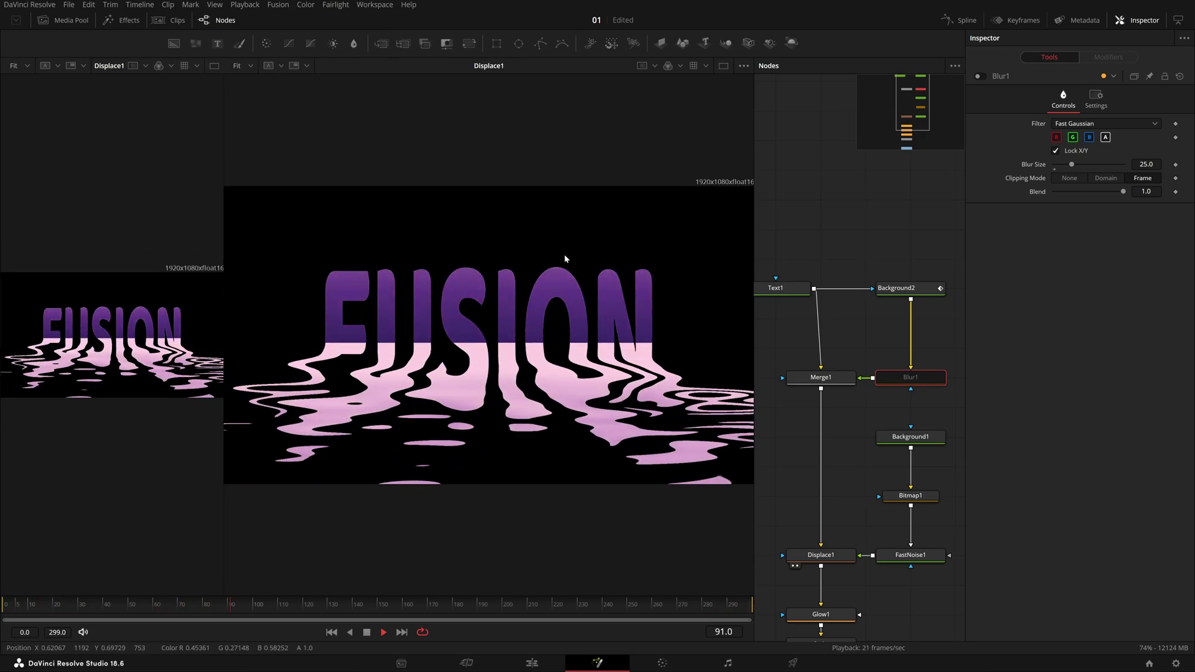
# Step: Show Blur1 in the wider viewer and re-enable the node
pyautogui.click(856, 462)
pyautogui.scroll(-1, 857, 462)
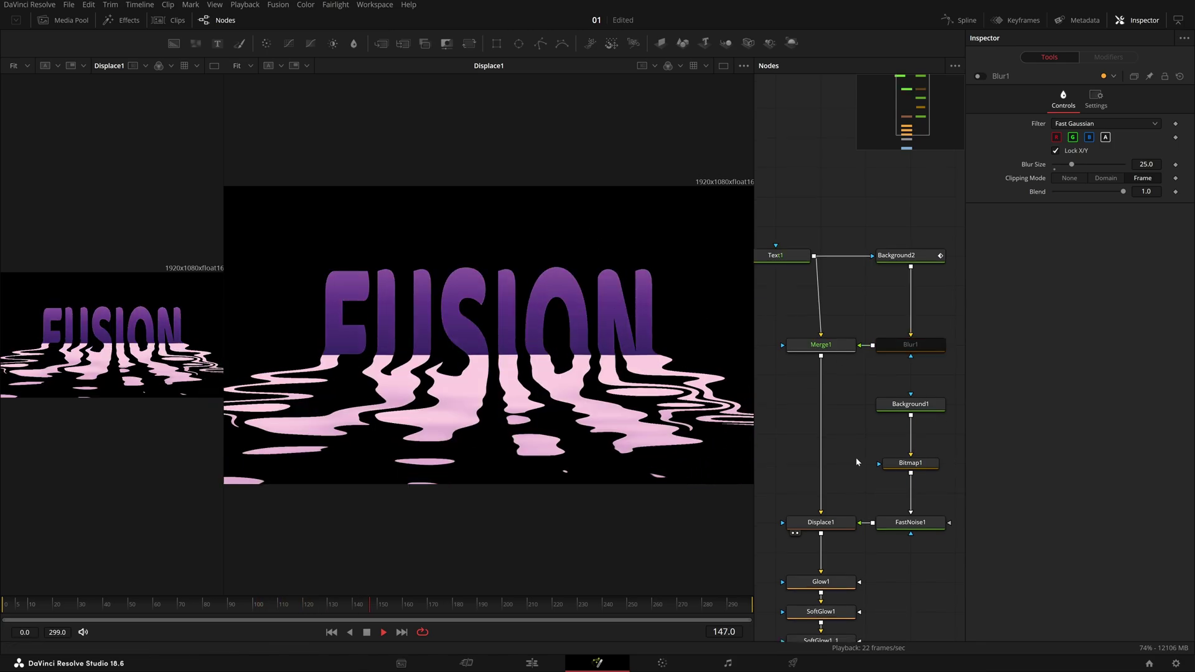
pyautogui.press('2')
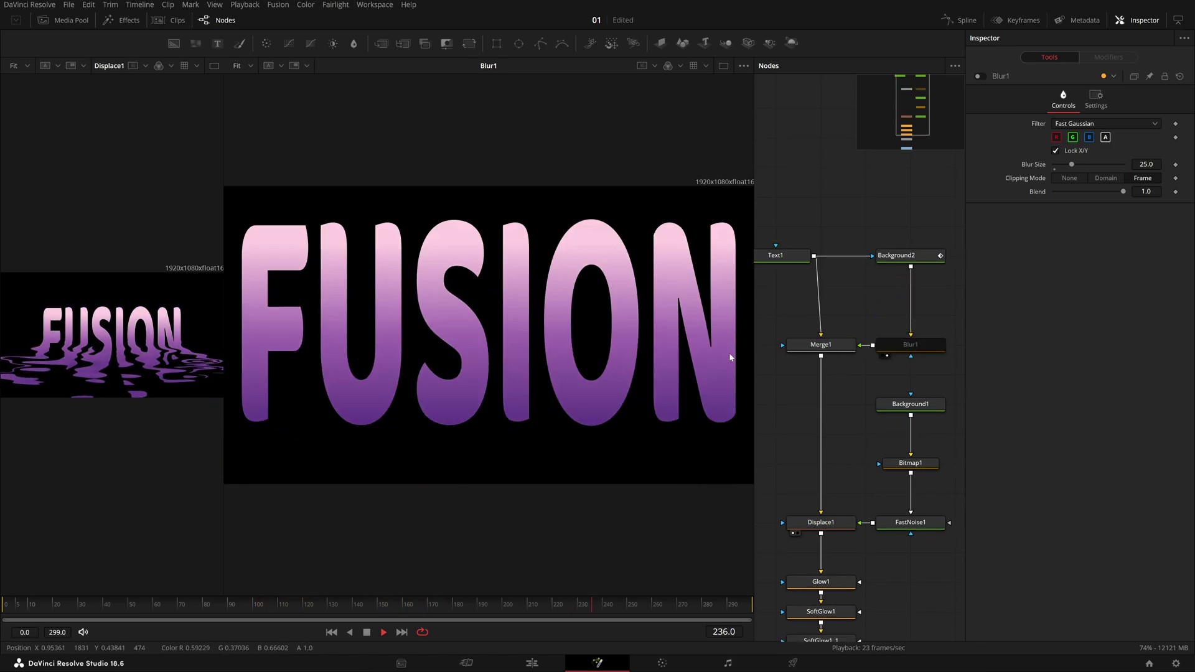
pyautogui.click(927, 346)
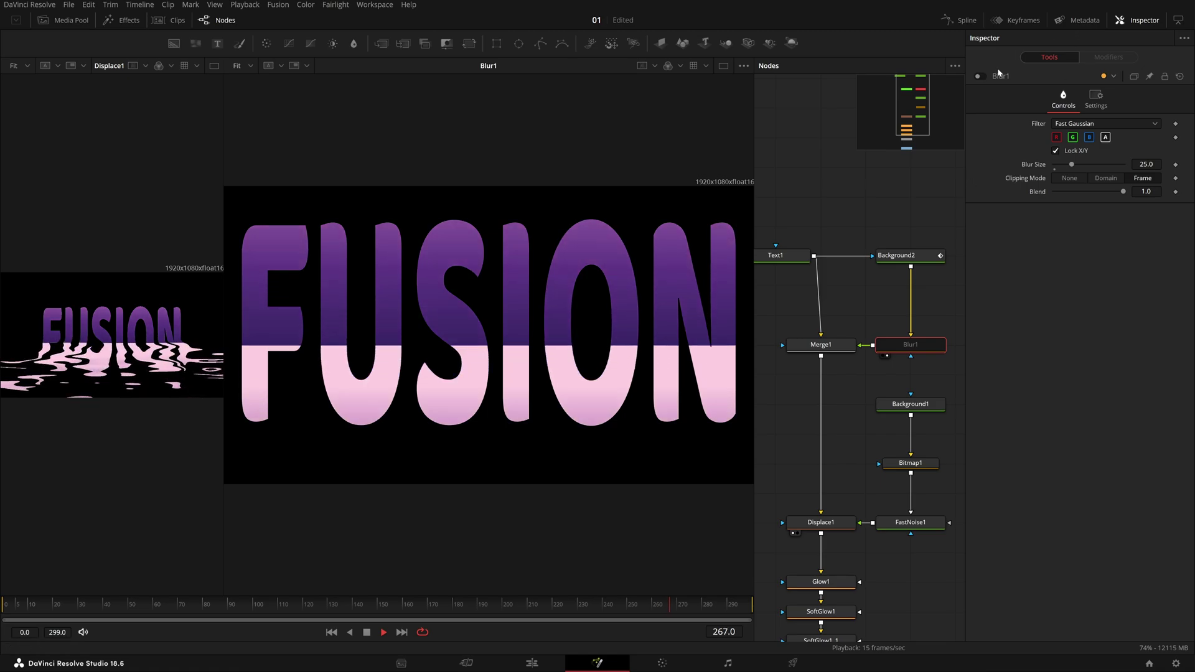
pyautogui.click(979, 76)
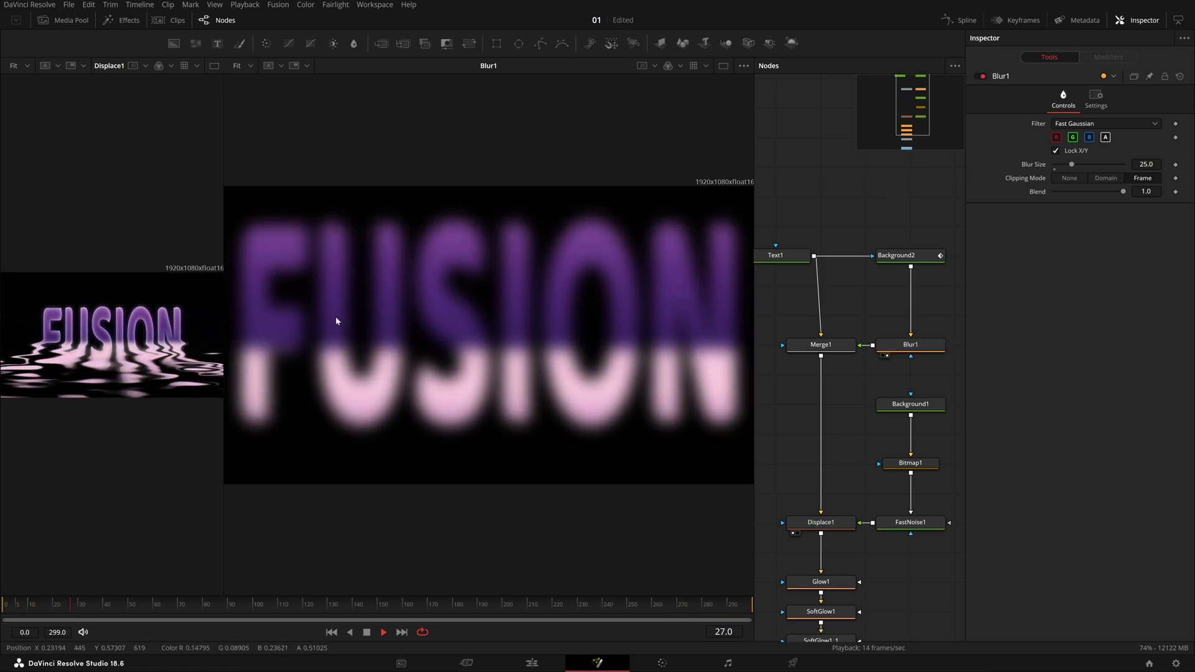
# Step: Widen the Displace1 viewer for a closer look and set Blur1's Blur Size to 23.4
pyautogui.scroll(5, 128, 355)
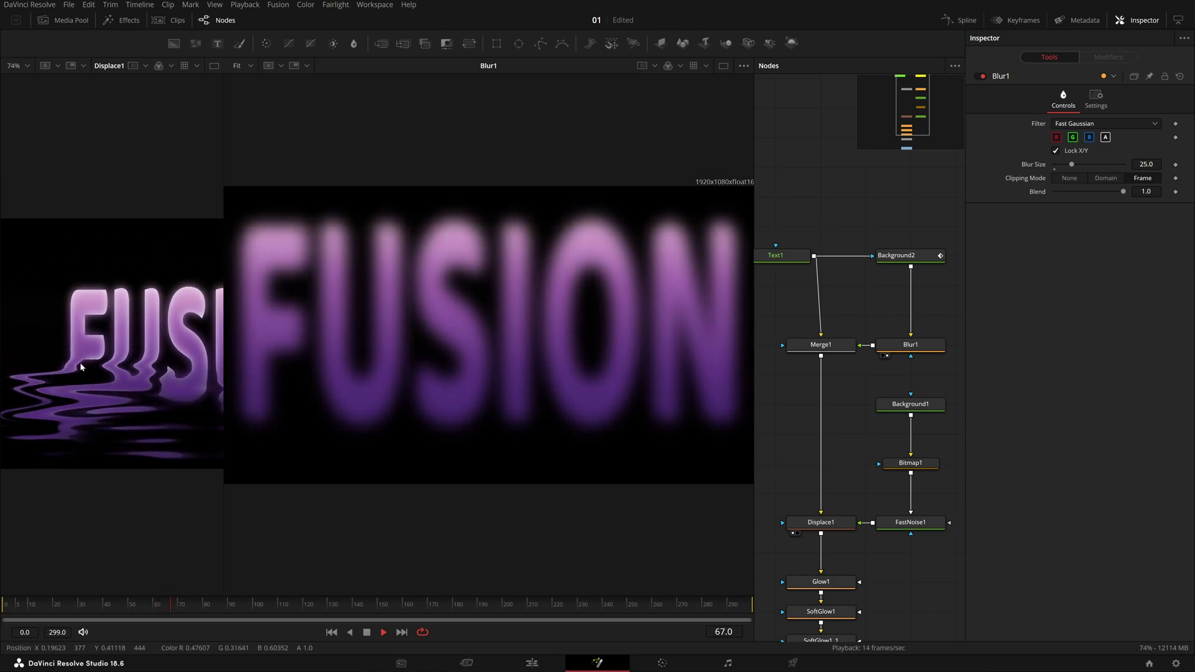
pyautogui.scroll(3, 79, 362)
pyautogui.moveTo(231, 384); pyautogui.dragTo(341, 403)
pyautogui.click(909, 346)
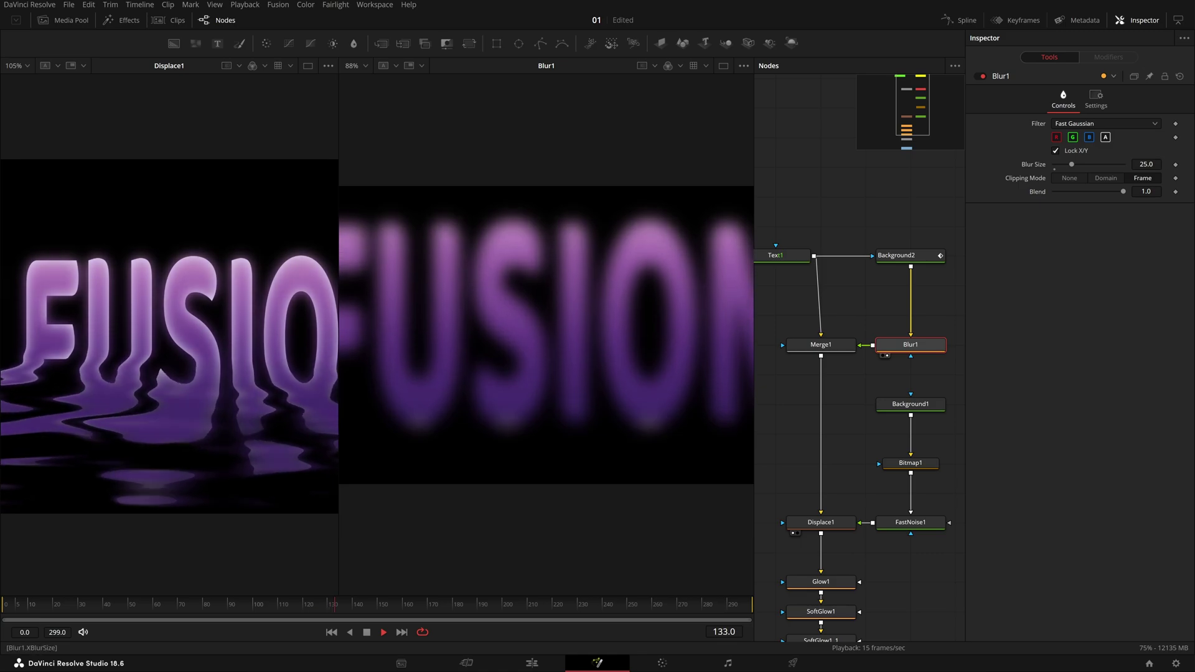
pyautogui.moveTo(1072, 165)
pyautogui.mouseDown()
pyautogui.moveTo(1123, 165)
pyautogui.moveTo(1053, 165)
pyautogui.moveTo(1071, 165)
pyautogui.mouseUp()
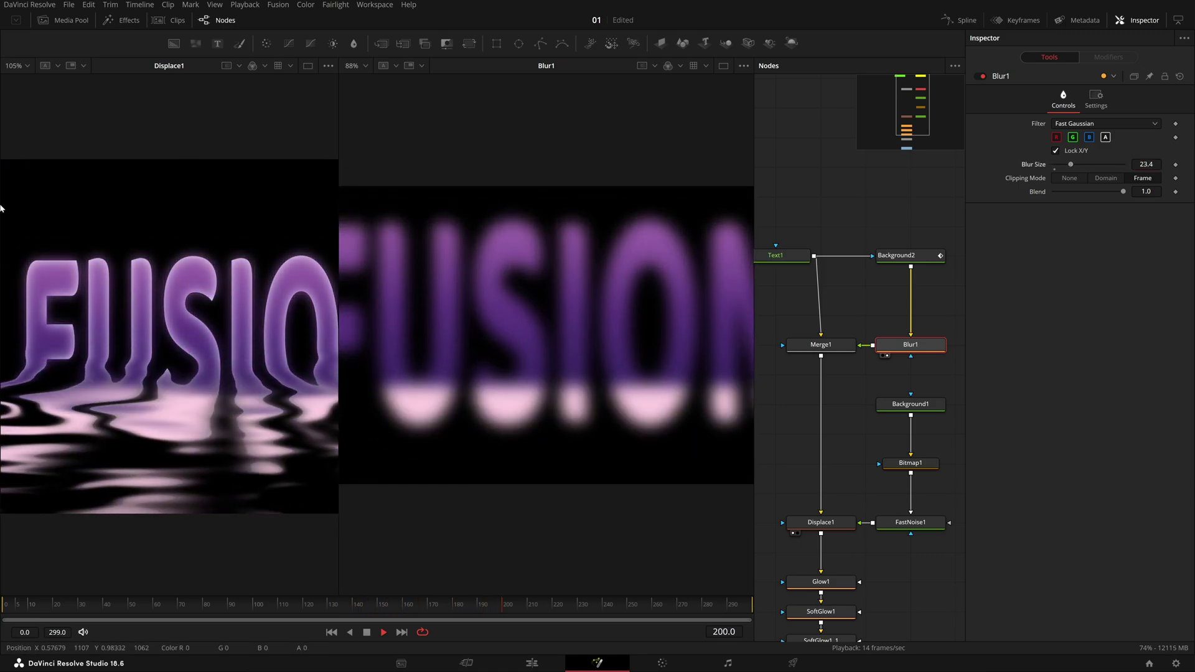
# Step: Inspect the soft letter edges in Displace1 and connect Text1's output to Blur1 as its effect mask
pyautogui.scroll(3, 183, 322)
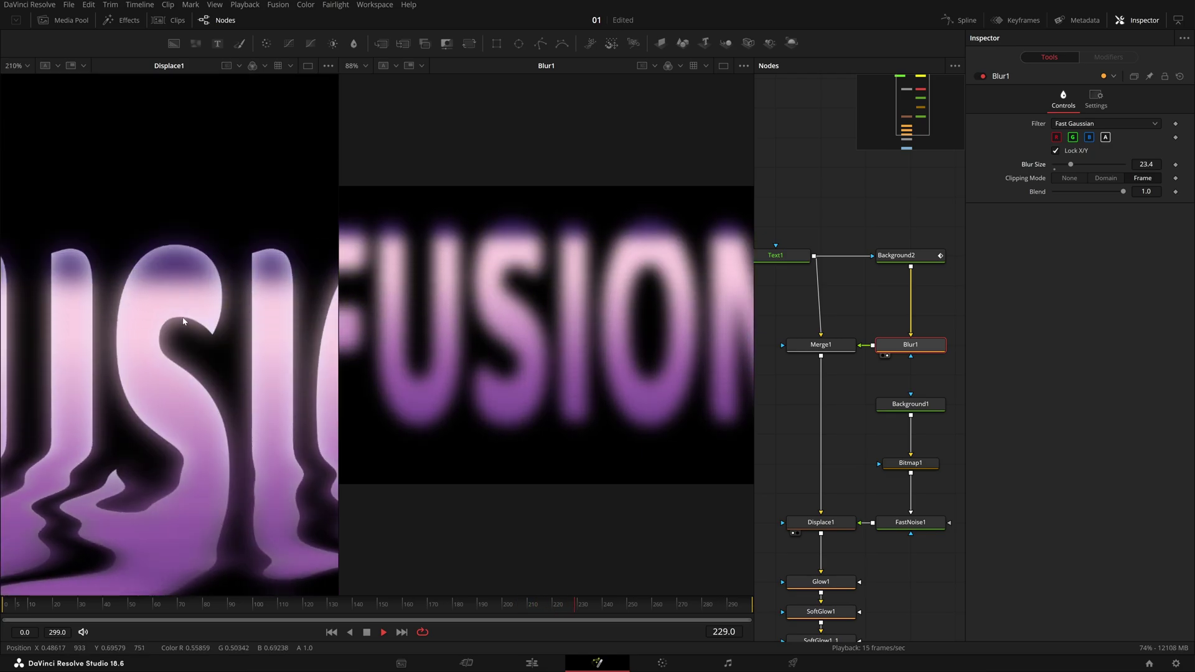
pyautogui.scroll(-2, 189, 323)
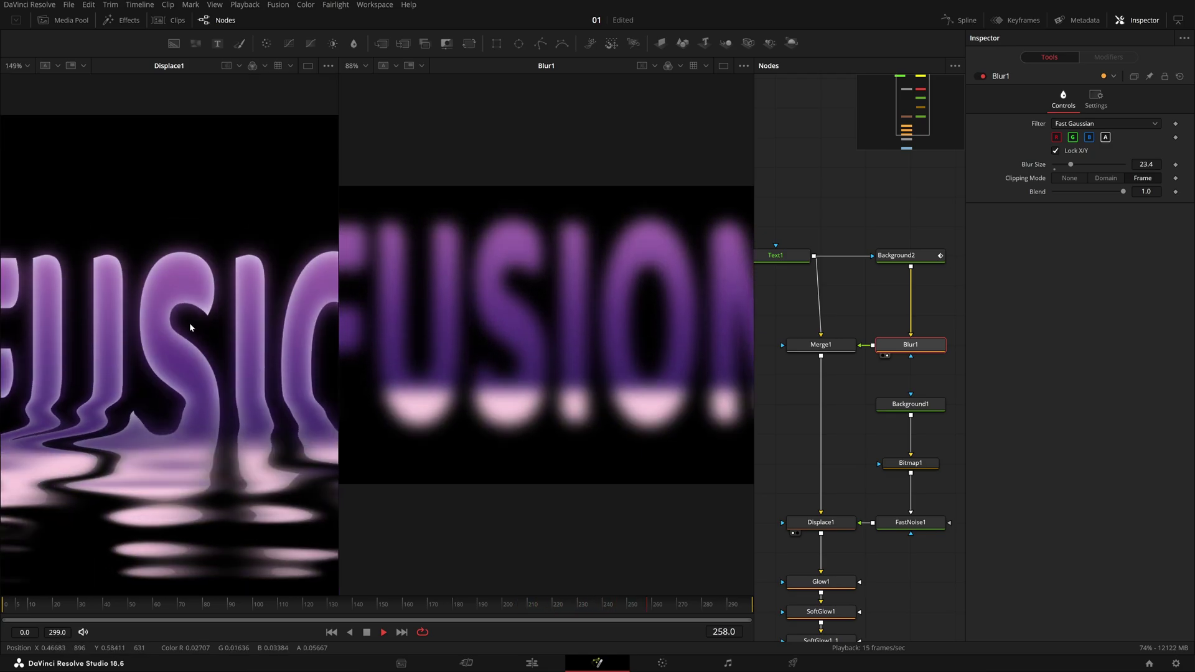
pyautogui.scroll(-1, 166, 311)
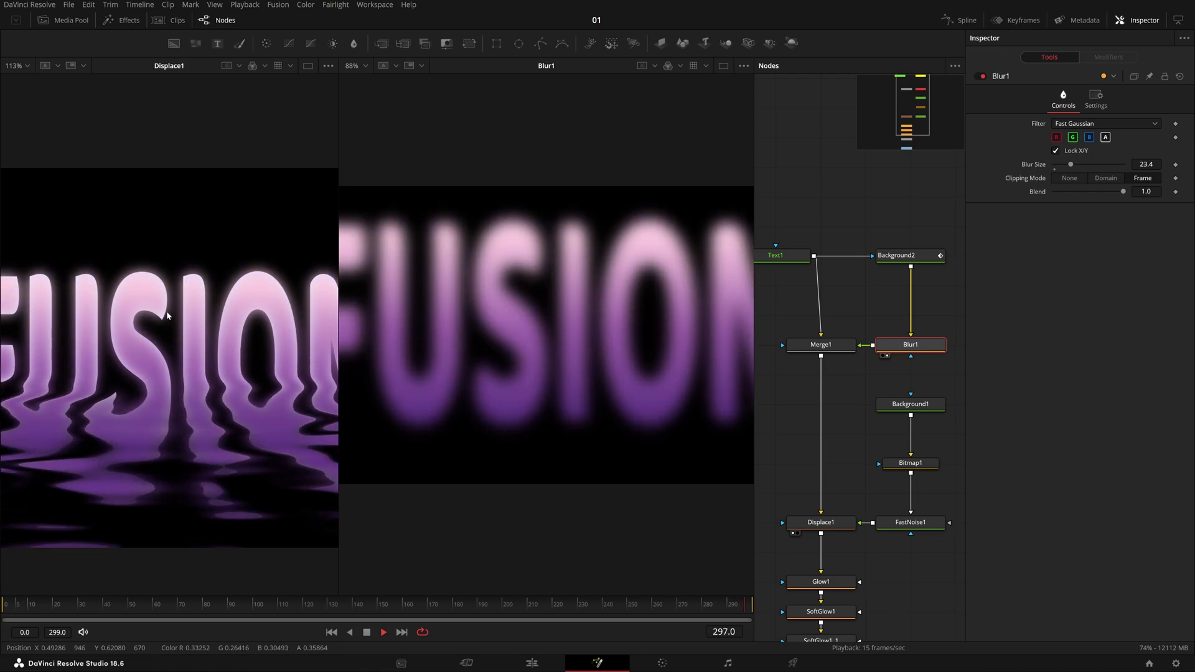
pyautogui.scroll(-2, 167, 311)
pyautogui.scroll(3, 167, 312)
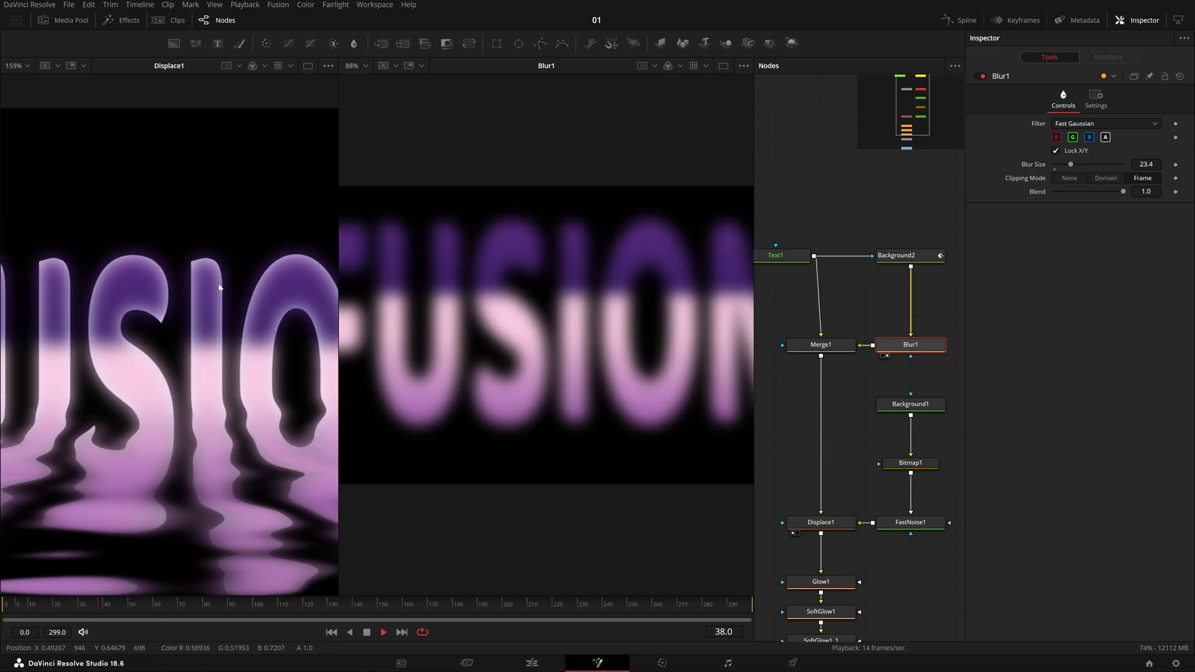
pyautogui.moveTo(814, 256); pyautogui.dragTo(912, 356)
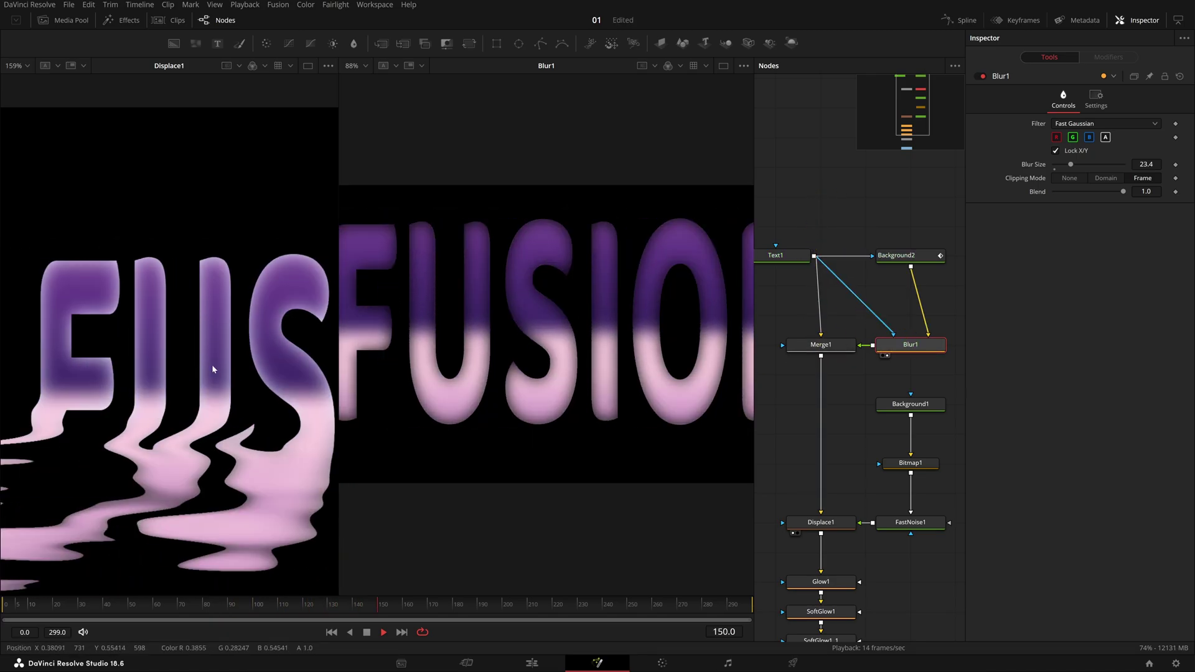
pyautogui.moveTo(553, 335); pyautogui.dragTo(605, 340)
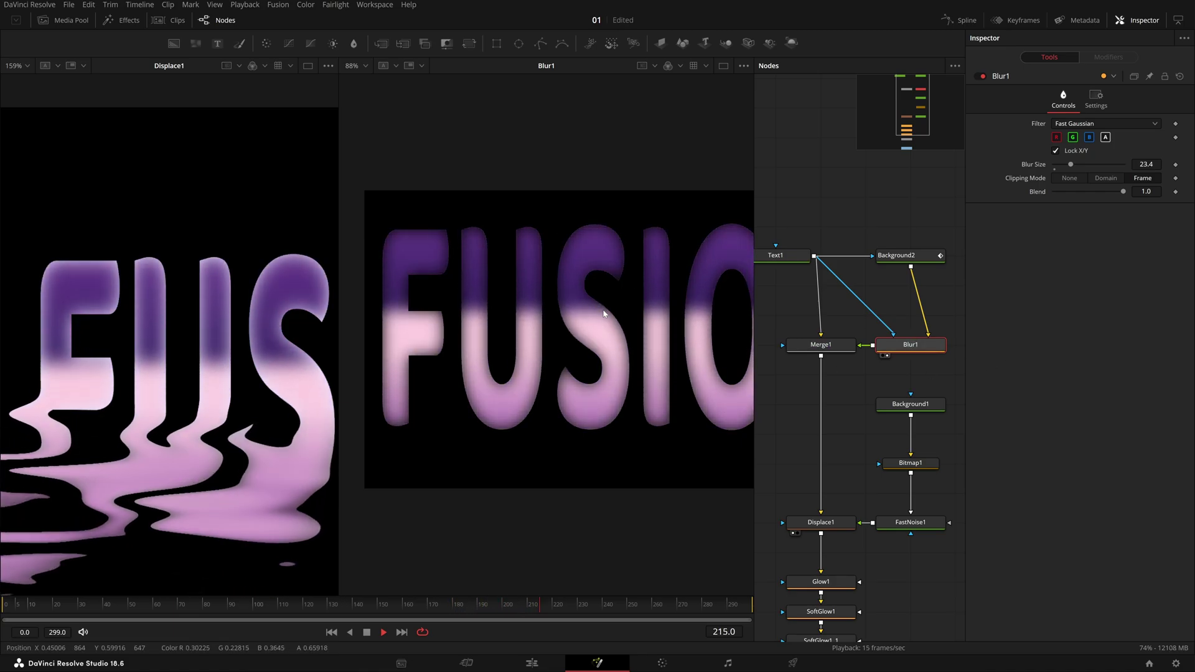
# Step: Try applying Blur1's effect mask inverted and restore the normal mask
pyautogui.click(1095, 99)
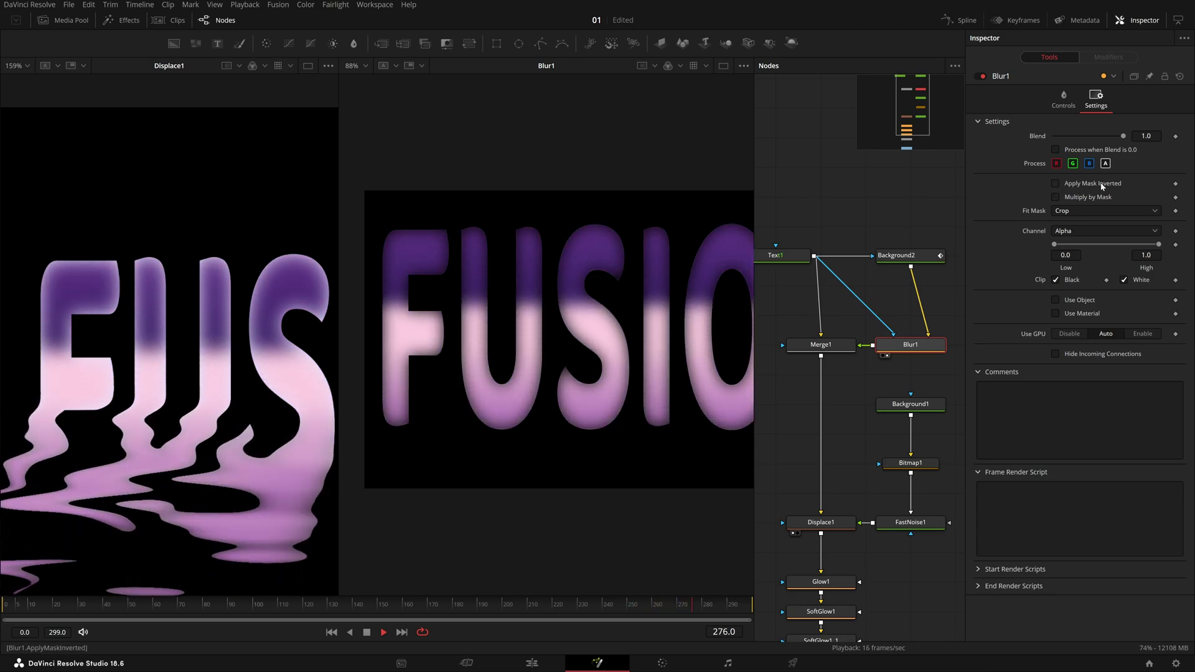
pyautogui.click(1056, 197)
pyautogui.click(1055, 183)
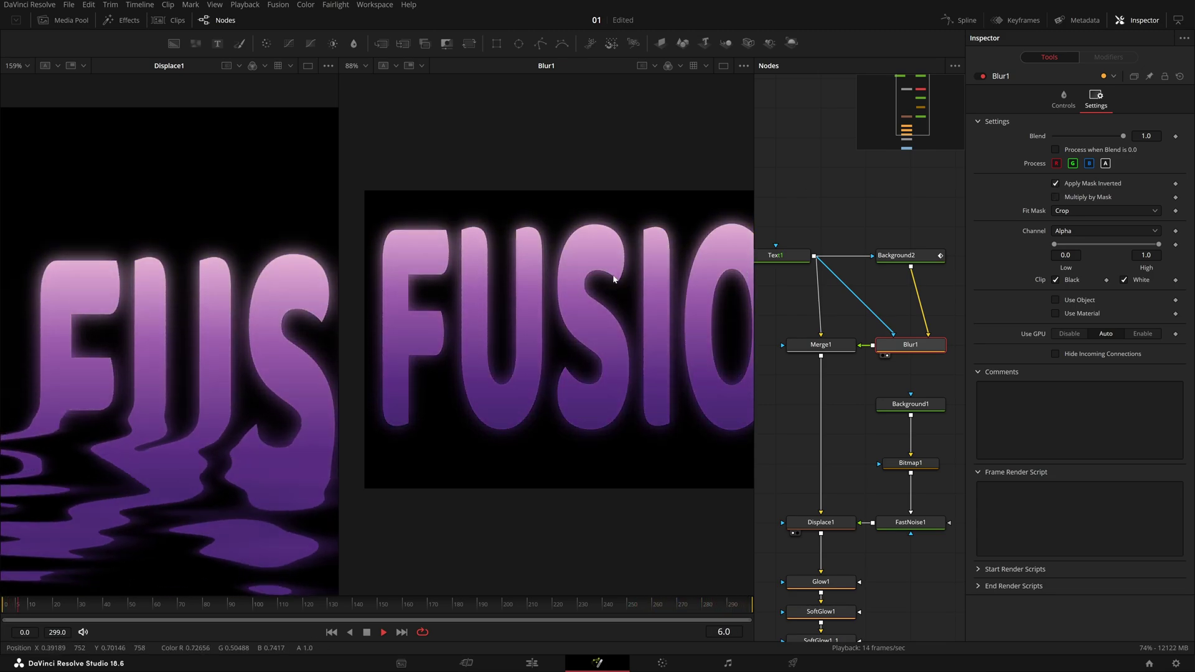
pyautogui.click(1056, 183)
pyautogui.click(827, 243)
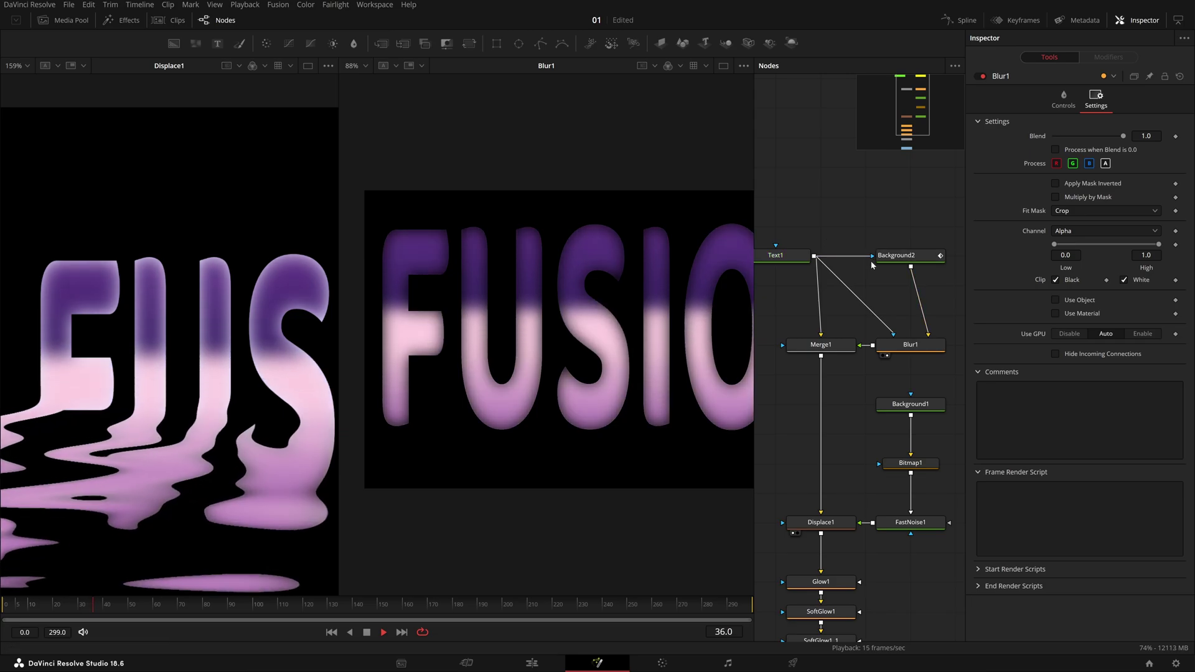
# Step: Show MediaOut1's final output fitted to the frame in a single viewer
pyautogui.scroll(-5, 862, 405)
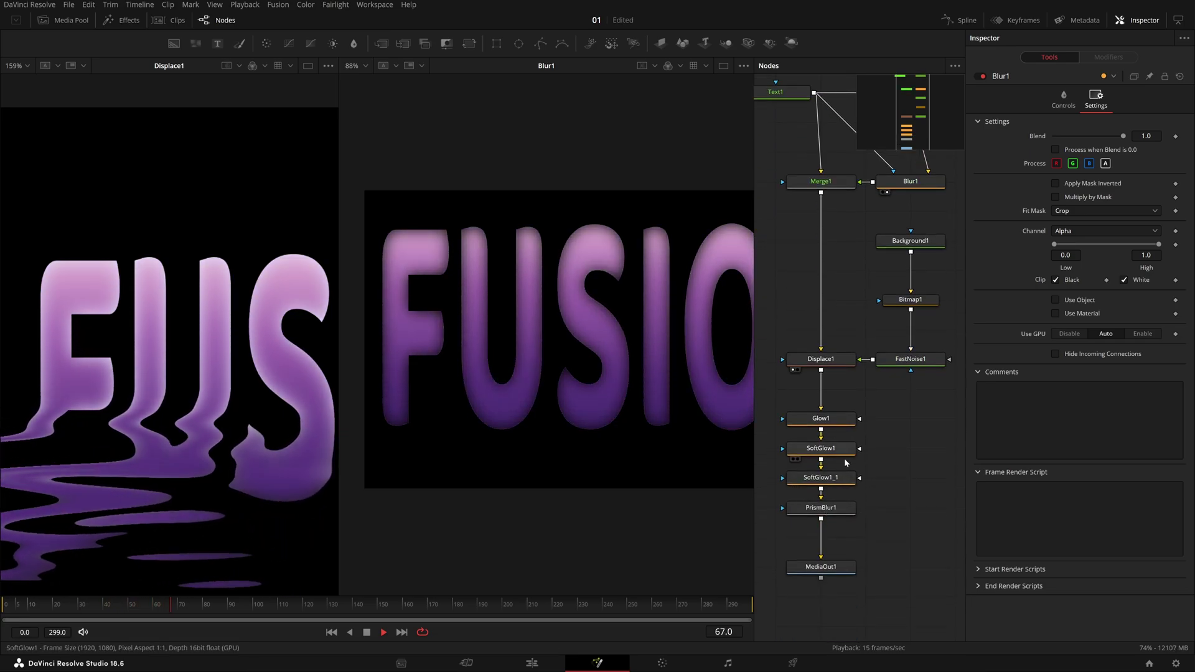
pyautogui.moveTo(840, 568); pyautogui.dragTo(93, 478)
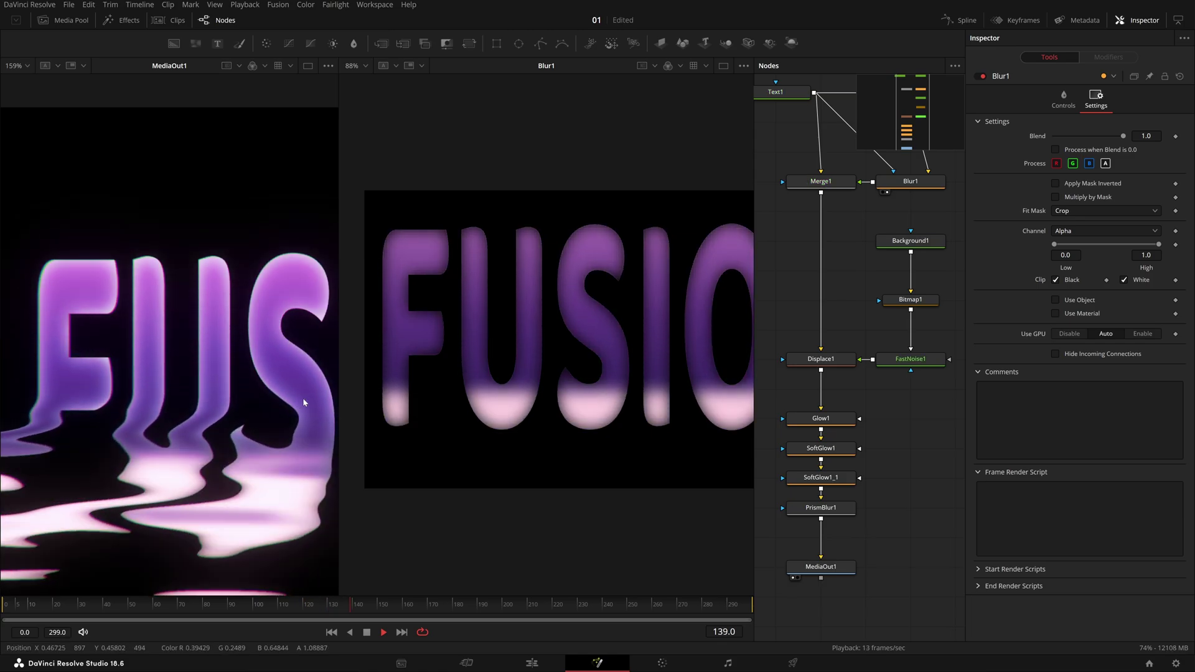
pyautogui.hotkey('ctrl', 'f')
pyautogui.click(308, 66)
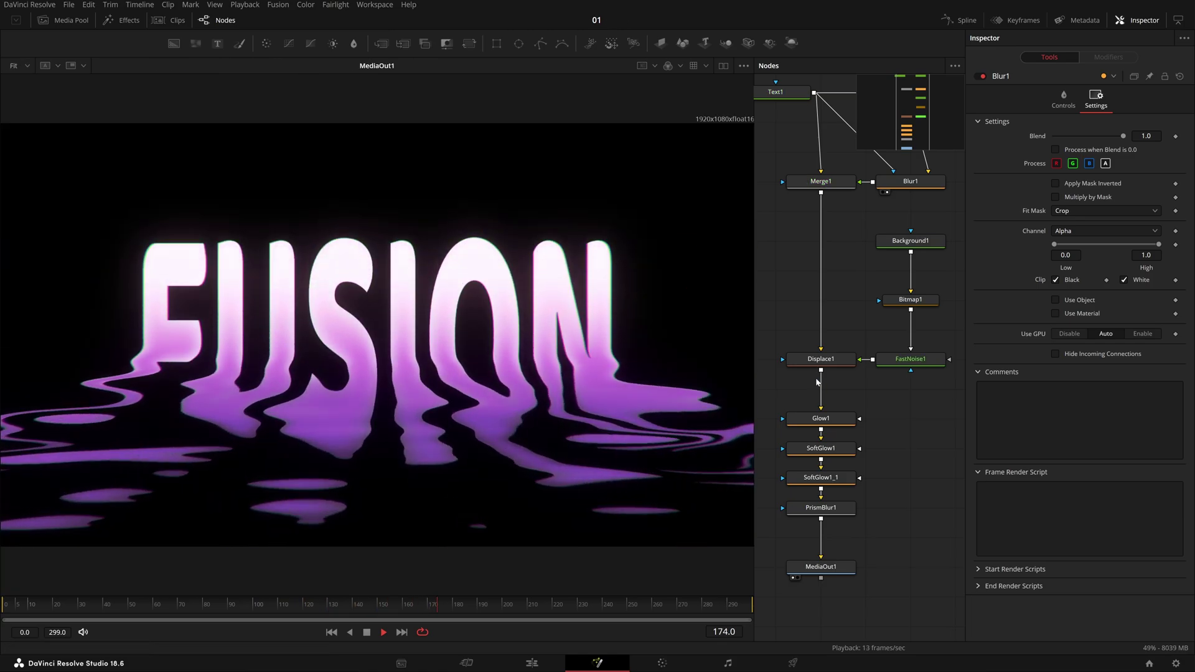
# Step: Set Blur1's Blur Size to 25 while previewing the final output
pyautogui.scroll(3, 840, 386)
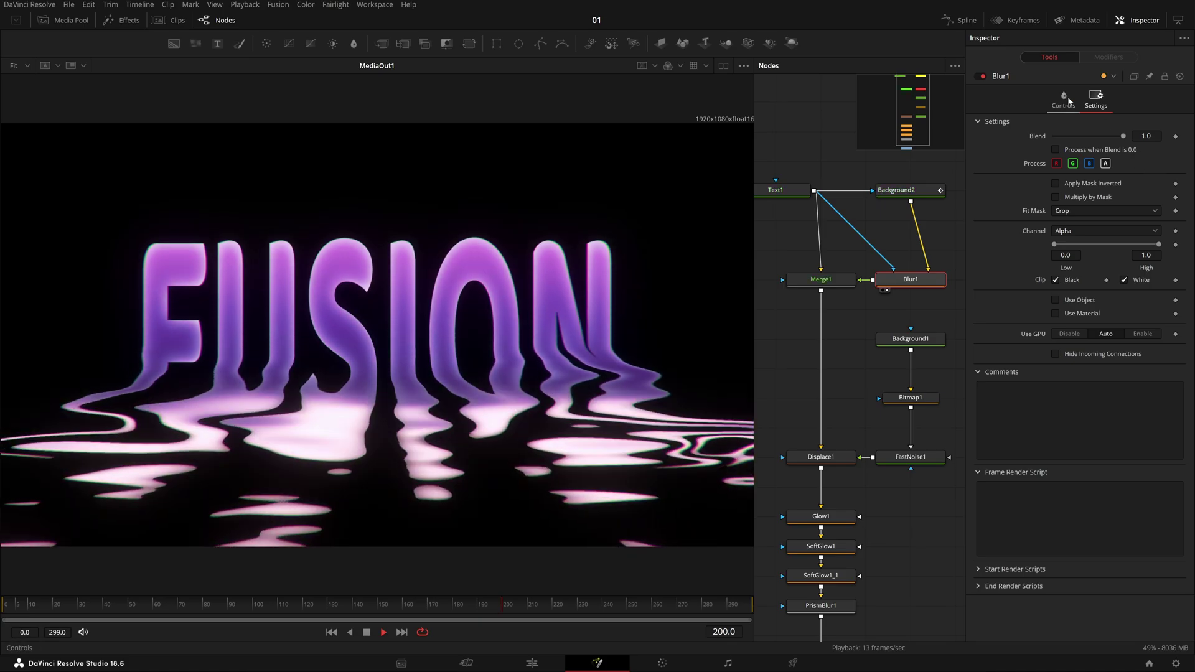
pyautogui.click(1066, 99)
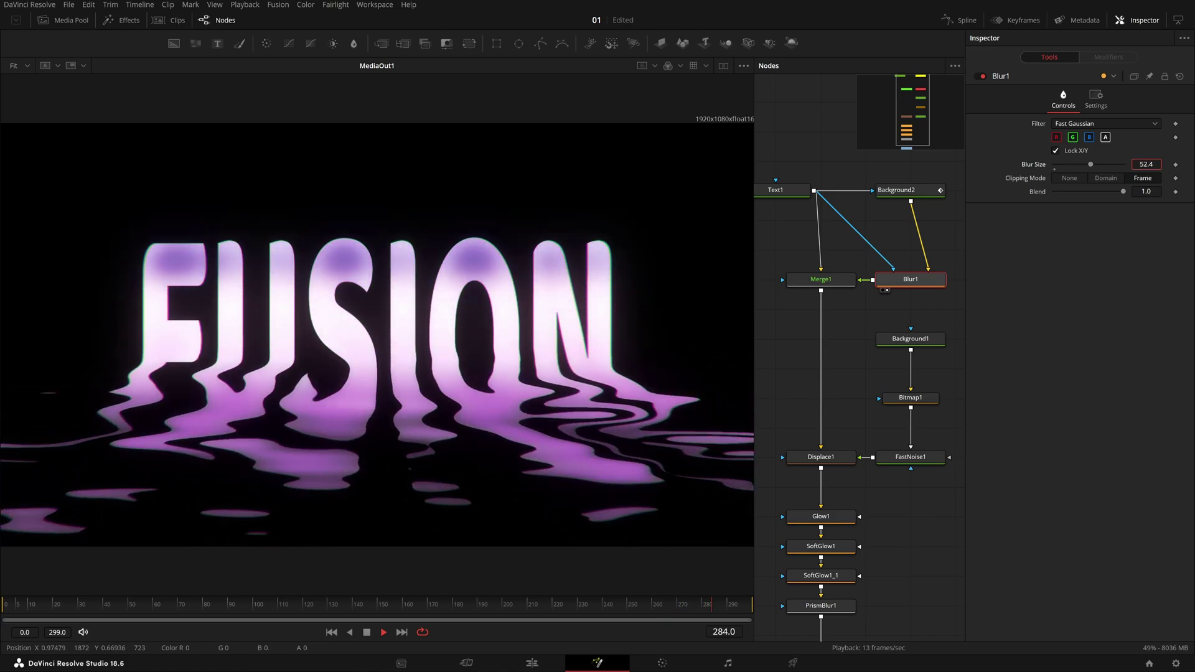
pyautogui.moveTo(1091, 164); pyautogui.dragTo(1074, 164)
pyautogui.press('Tab')
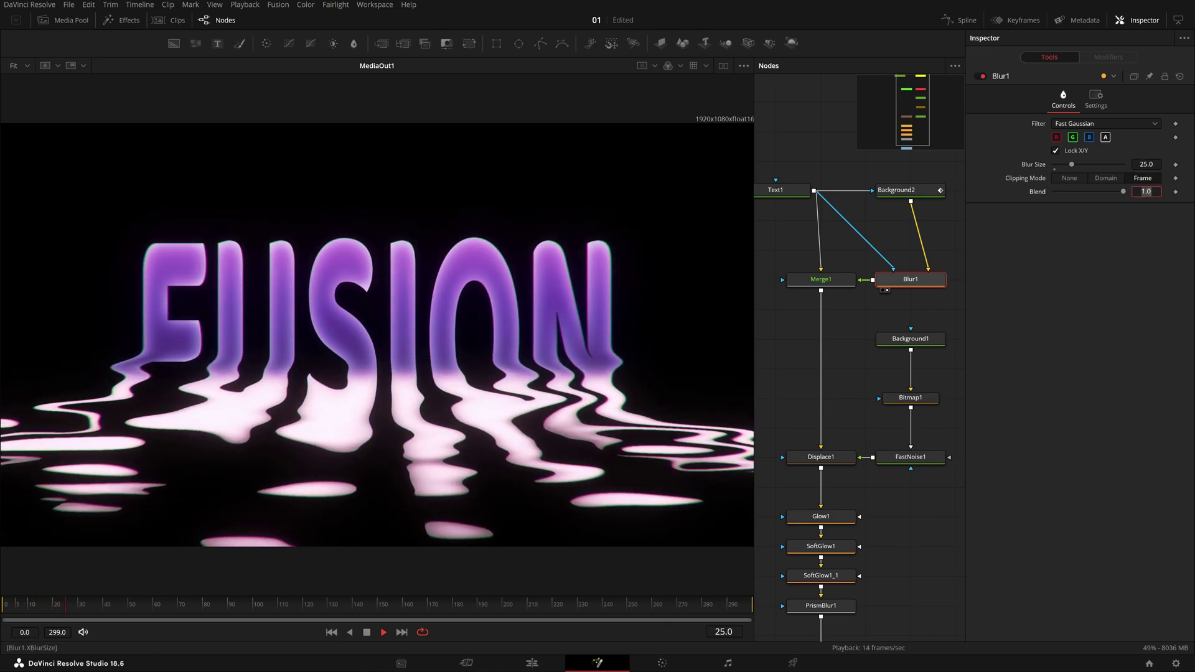
# Step: Switch Background2 to its version 1 gradient
pyautogui.click(899, 190)
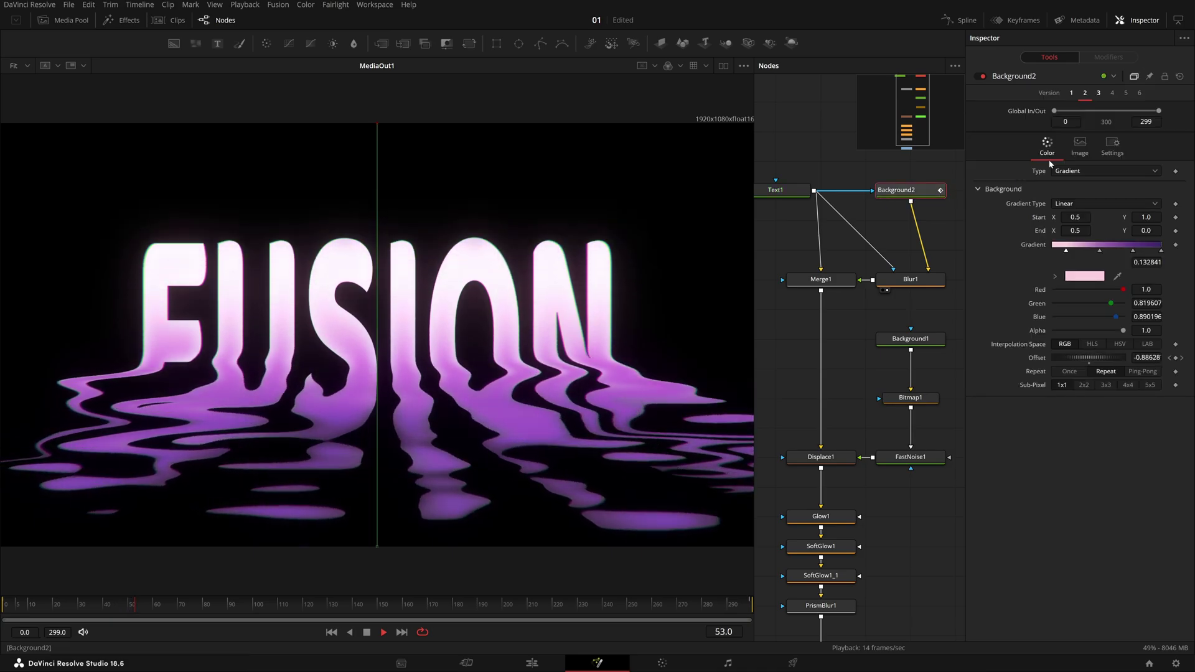
pyautogui.click(1071, 94)
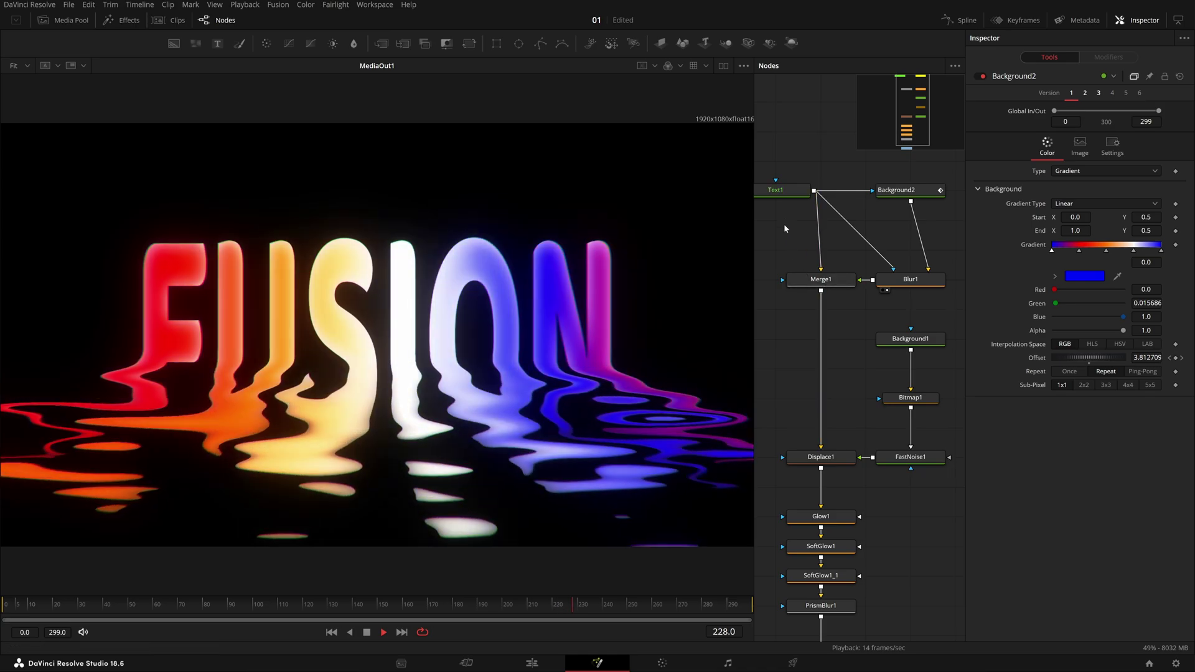
# Step: Compare the outputs of Text1, Merge1 and Blur1 in the viewer, ending on Merge1
pyautogui.press('1')
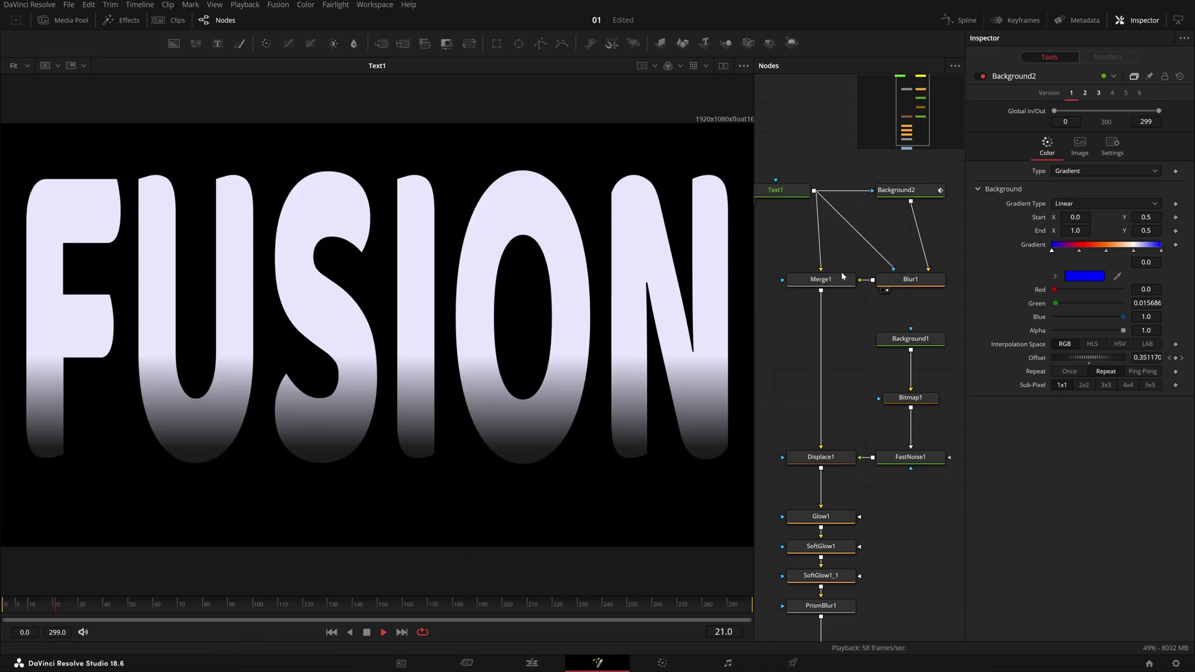
pyautogui.press('1')
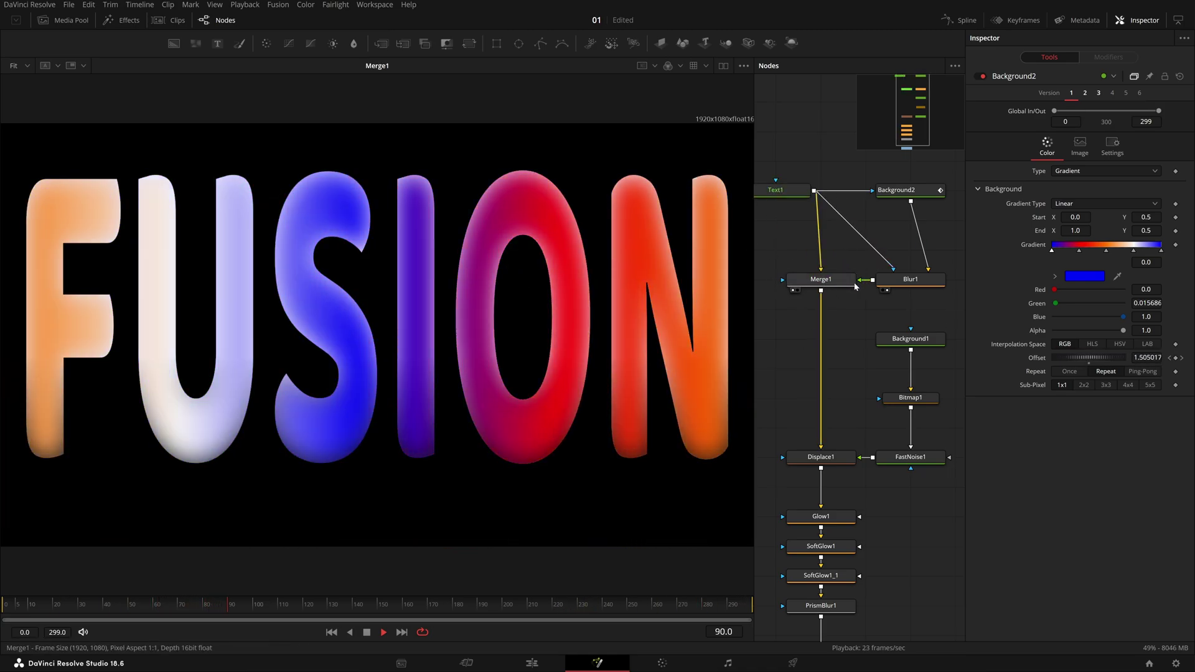
pyautogui.click(933, 286)
pyautogui.click(882, 290)
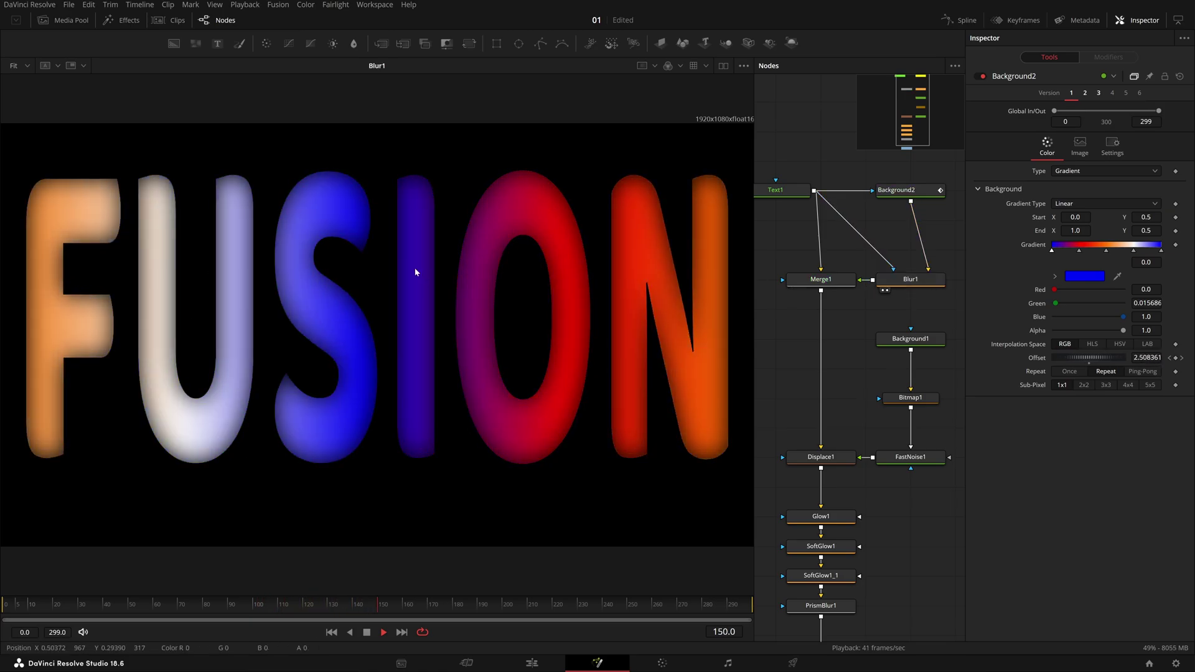
pyautogui.moveTo(788, 193); pyautogui.dragTo(629, 225)
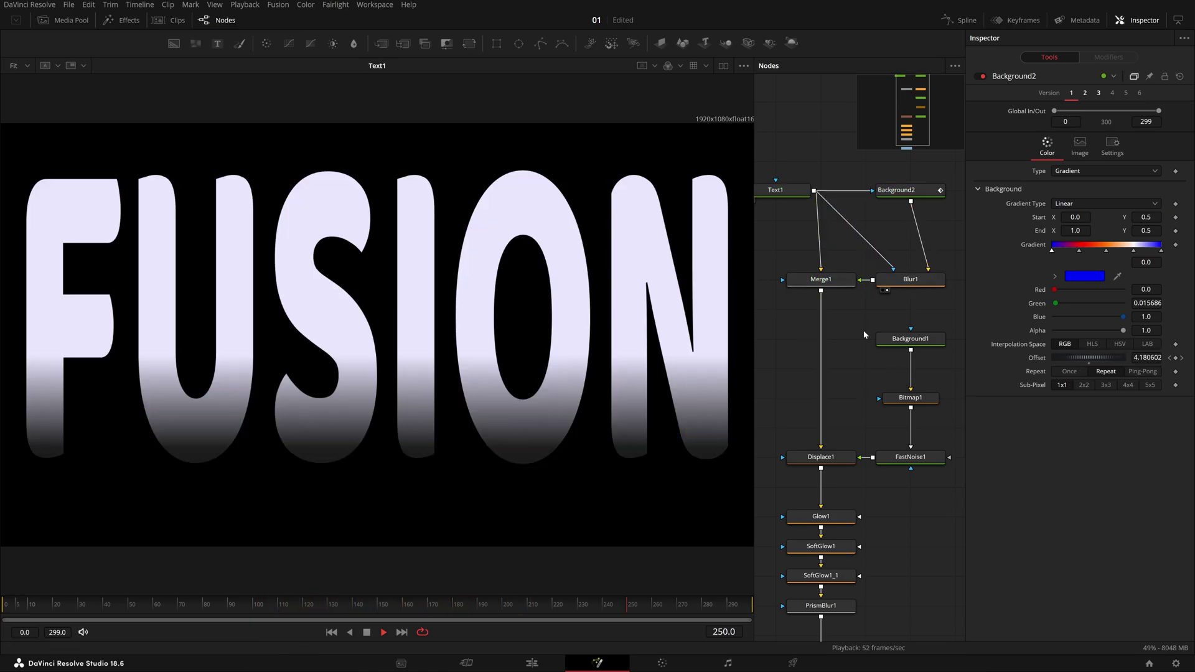
pyautogui.press('1')
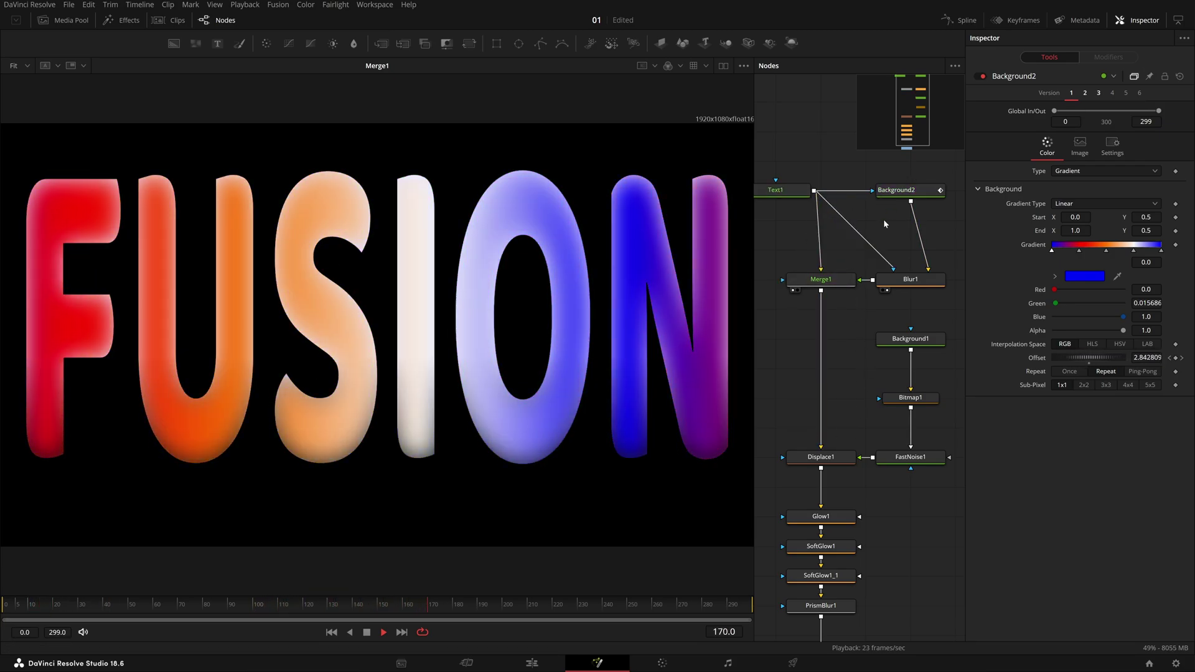
# Step: Preview Background2's versions 2 and 3 on Merge1's output
pyautogui.click(1098, 94)
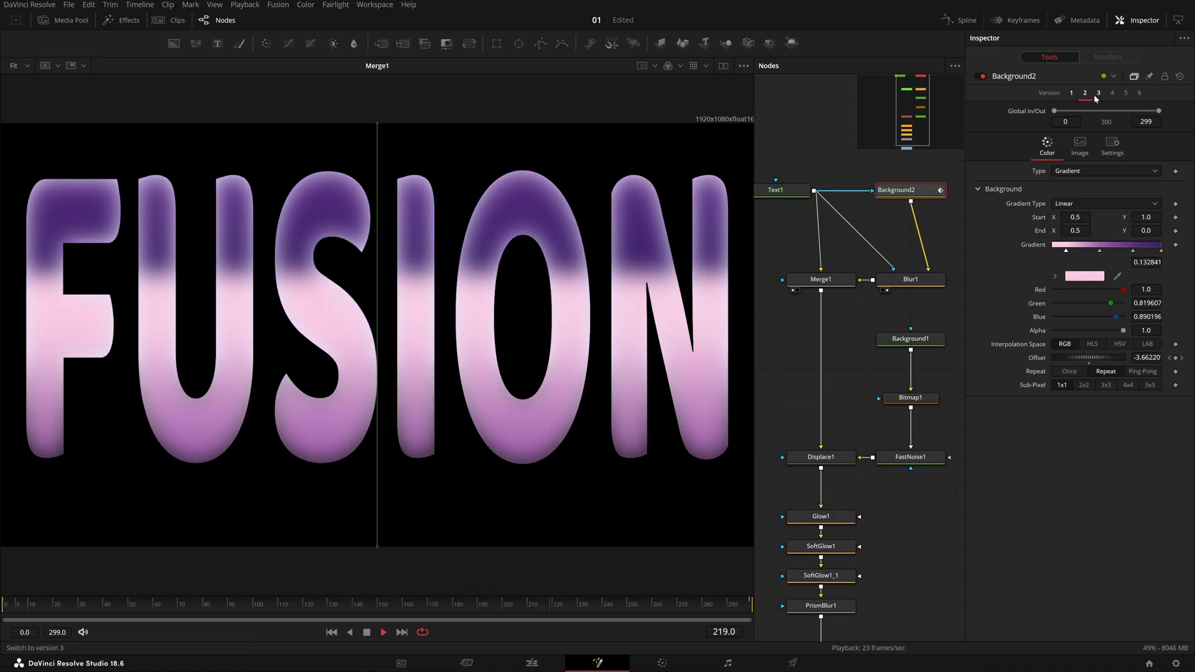
pyautogui.click(1085, 94)
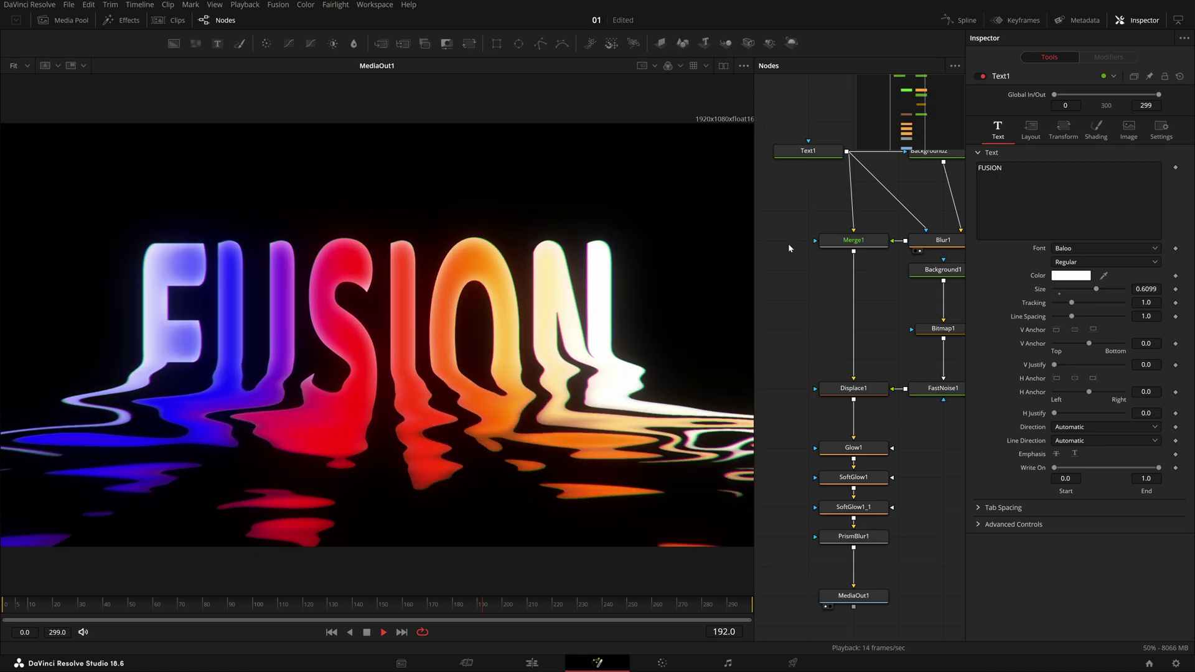
# Step: In Background2's version 4, set the final gradient stop's color to #2224ff
pyautogui.click(929, 153)
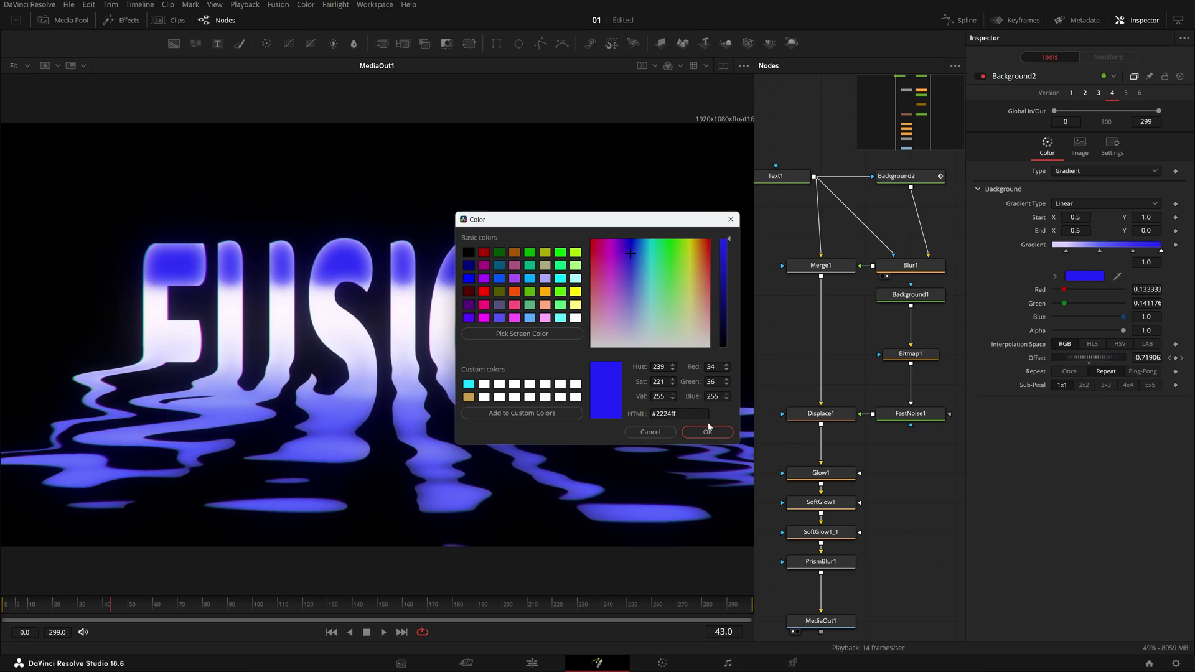
pyautogui.click(709, 431)
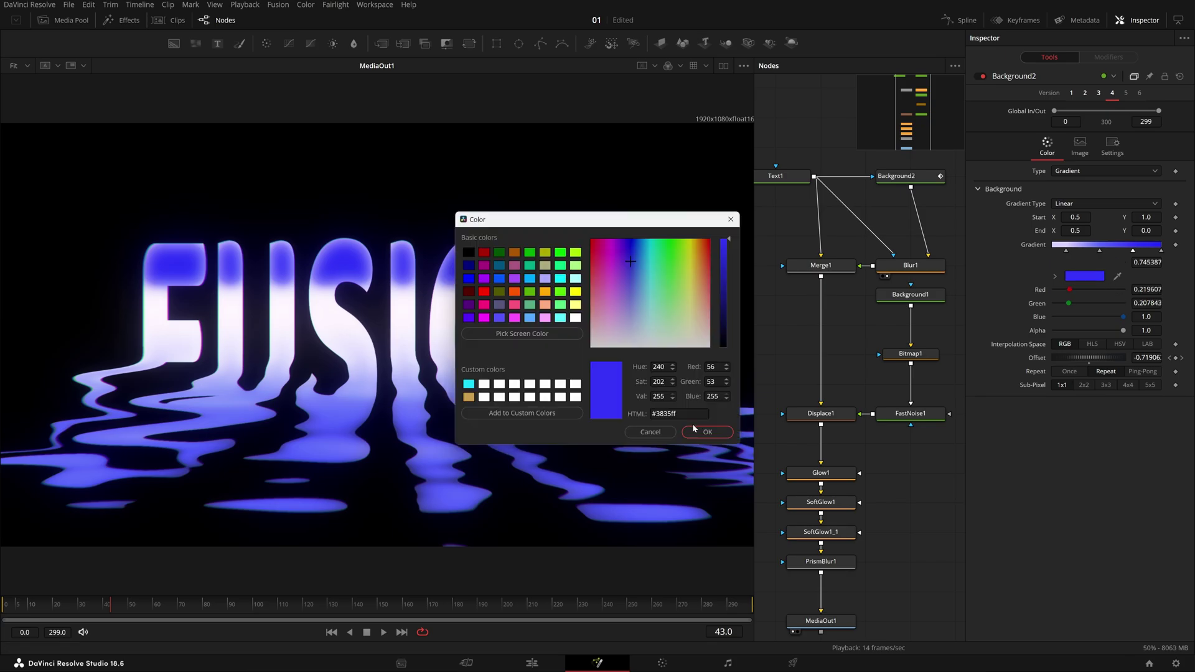
# Step: Set Background2's gradient stop near 0.745 to #3835ff and the one near 0.44 to a lighter blue, and play back the animation
pyautogui.click(700, 431)
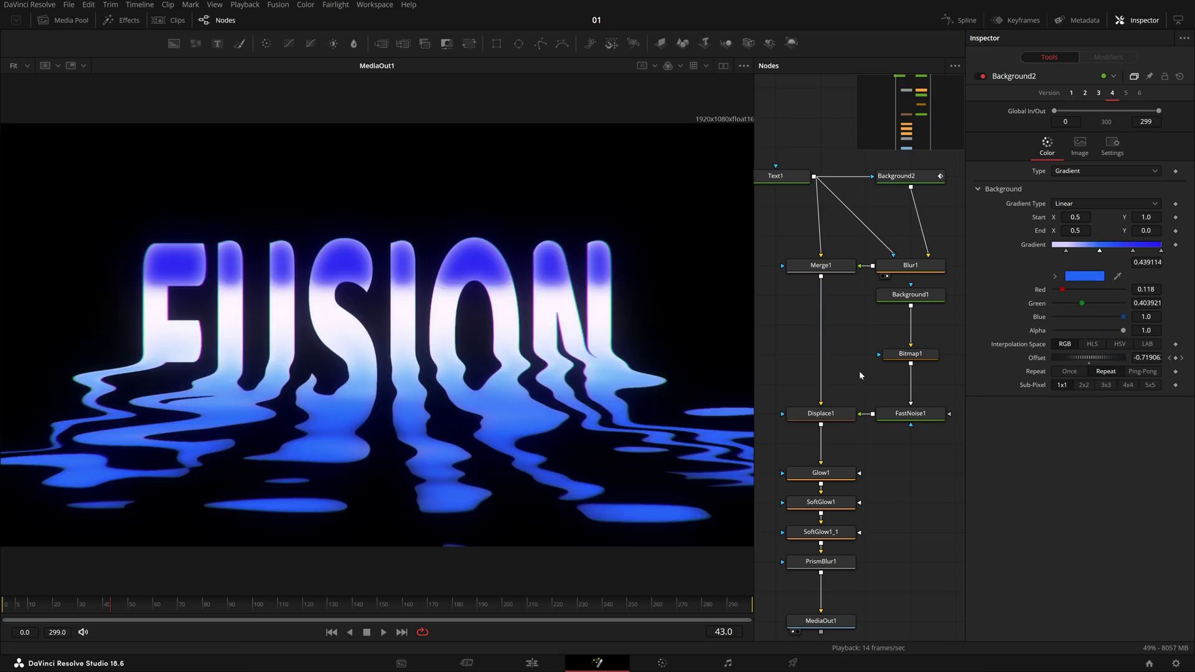
pyautogui.press('space')
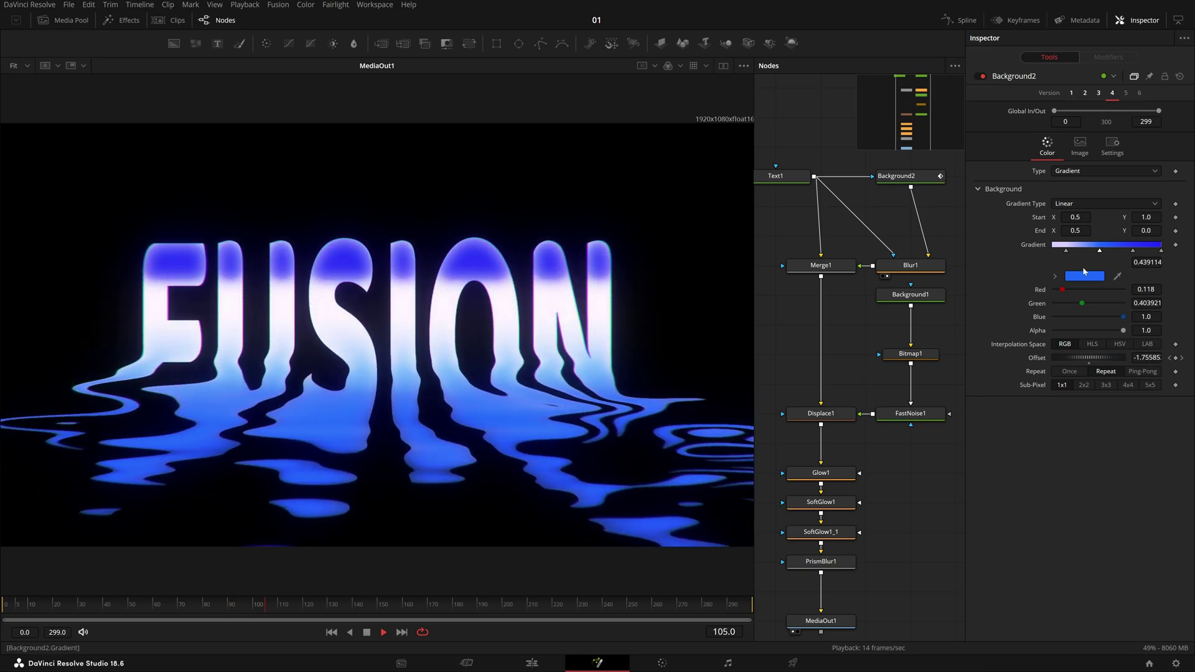
# Step: Try dark blue #0e106a on Background2's final gradient stop and replace it with white
pyautogui.doubleClick(1161, 250)
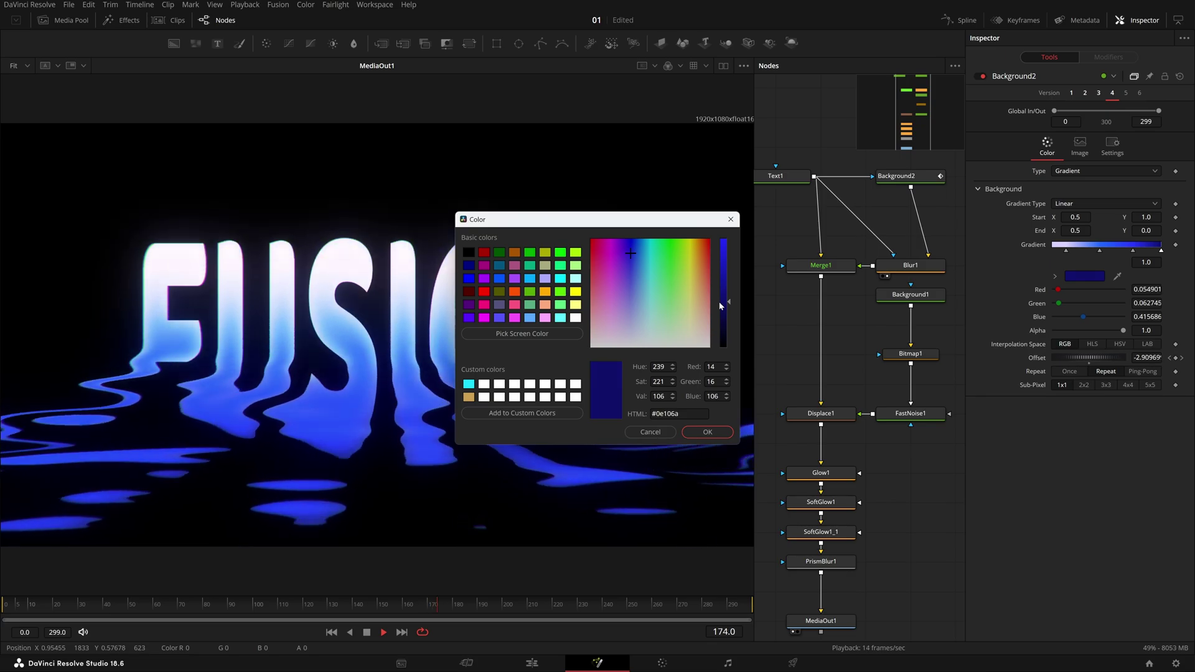
pyautogui.click(708, 432)
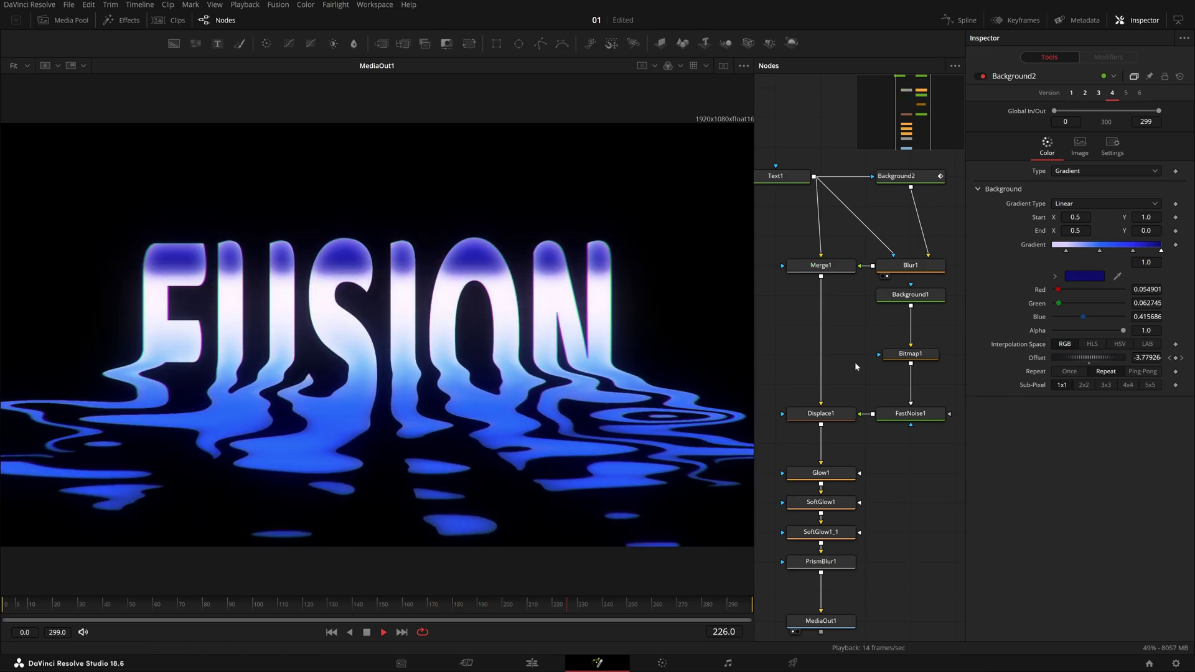
pyautogui.doubleClick(1161, 251)
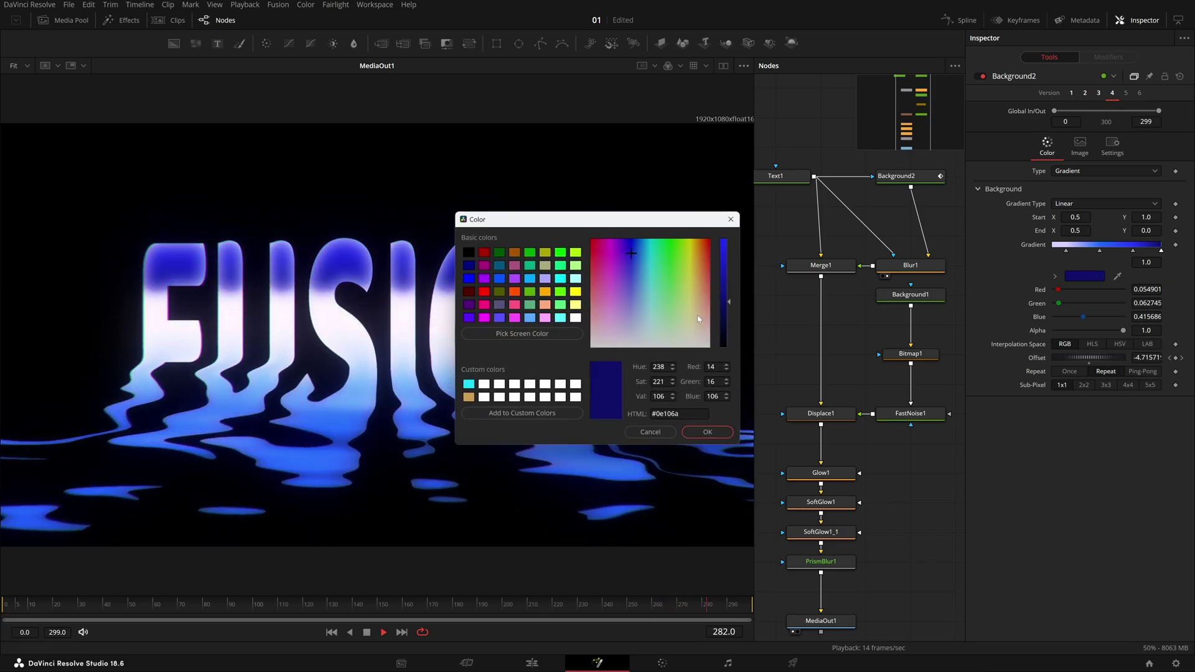
pyautogui.moveTo(700, 327); pyautogui.dragTo(770, 419)
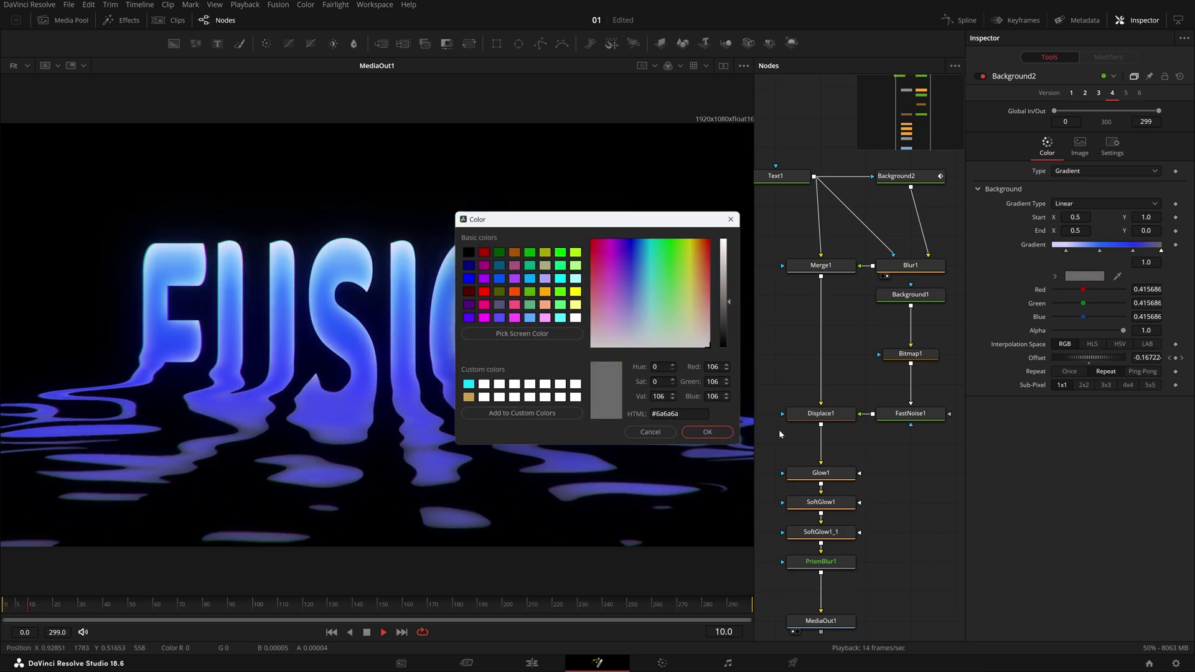
pyautogui.click(708, 432)
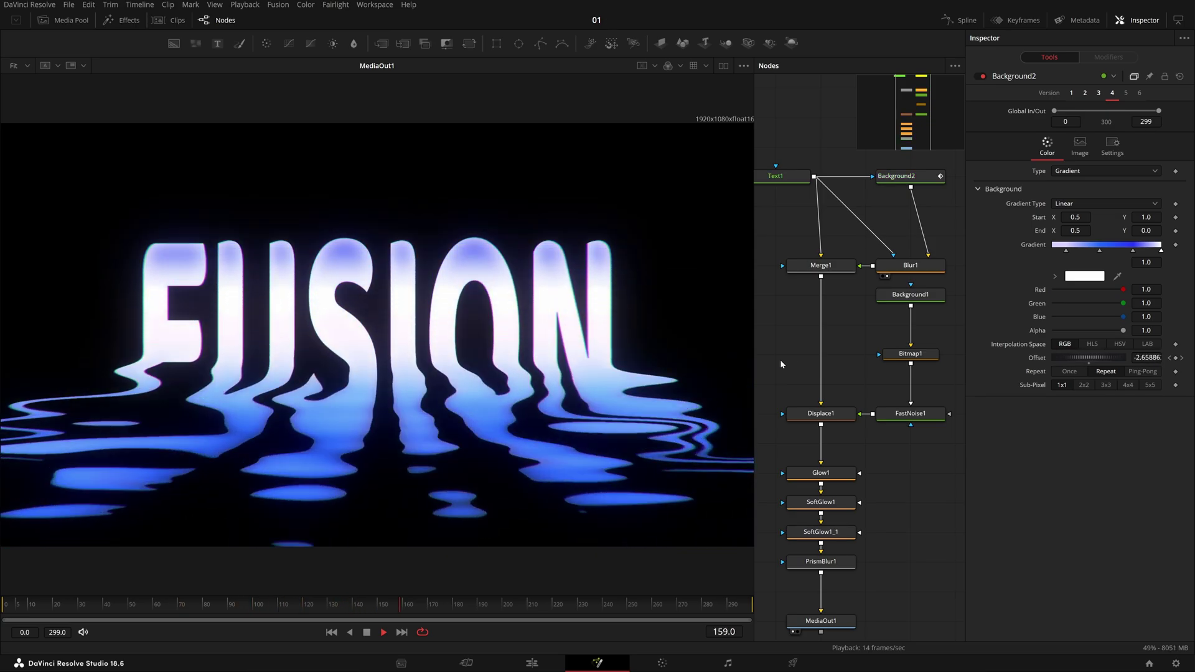
# Step: Stop the playback at frame 178 and examine the recolored gradient on the rippled text
pyautogui.moveTo(439, 609)
pyautogui.mouseDown()
pyautogui.moveTo(462, 609)
pyautogui.moveTo(451, 614)
pyautogui.mouseUp()
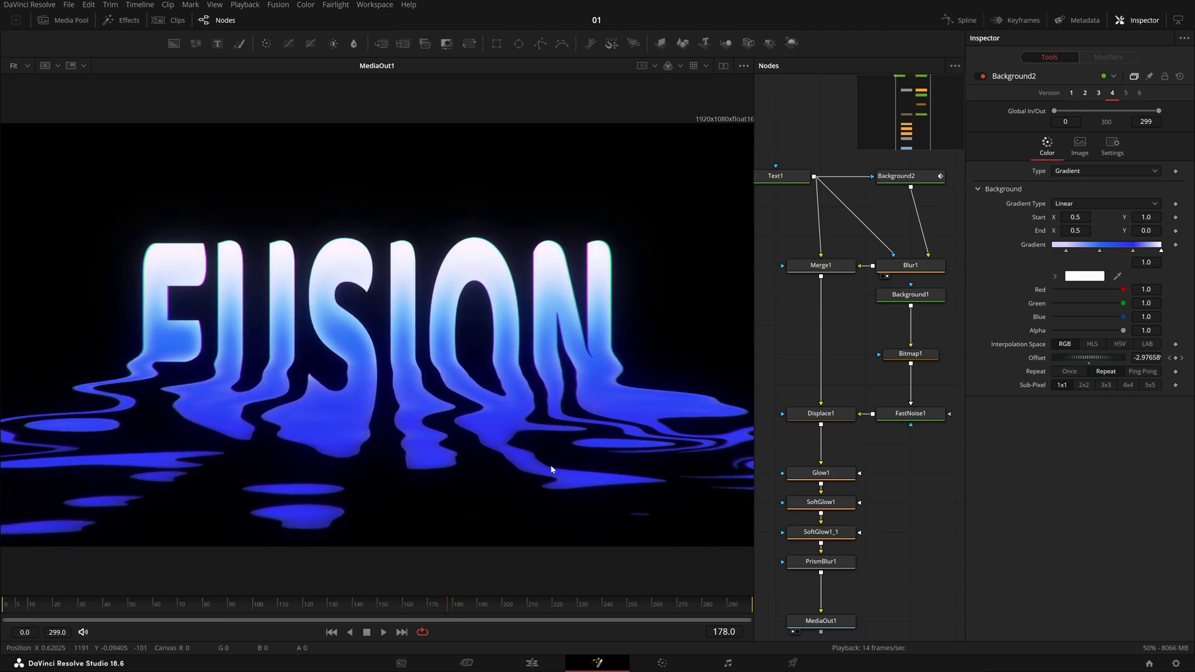
pyautogui.moveTo(111, 269); pyautogui.dragTo(683, 498)
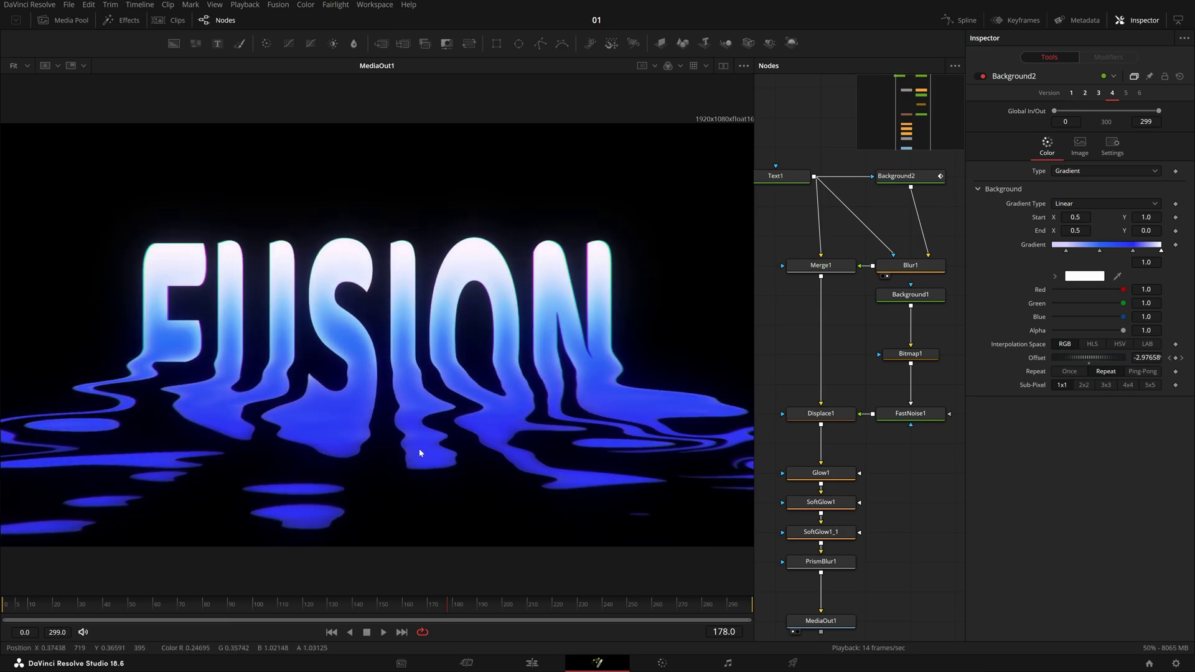